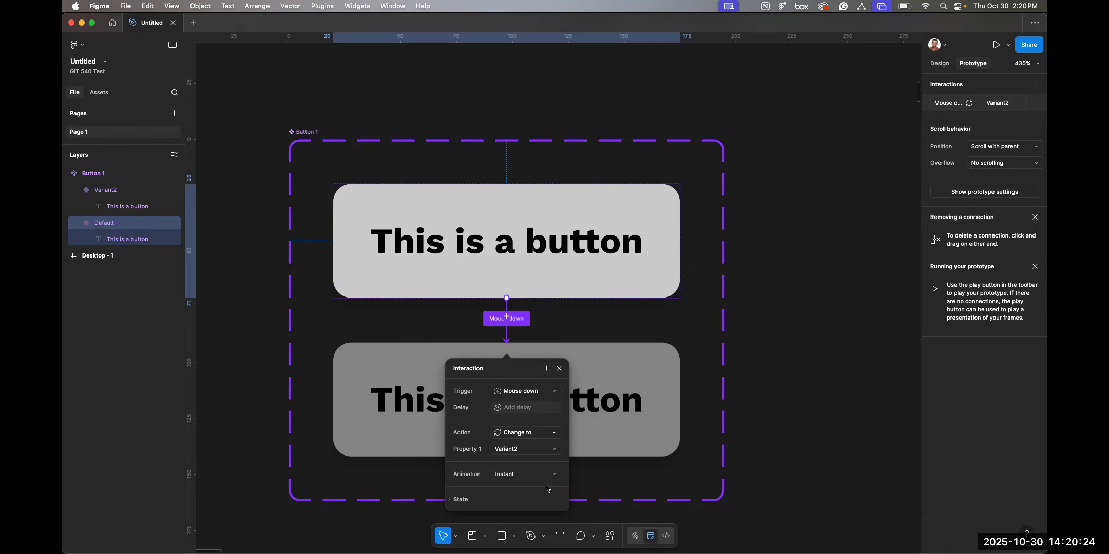
# Add a Mouse up interaction on the Variant2 button that changes it back to the Default variant.
pyautogui.click(594, 420)
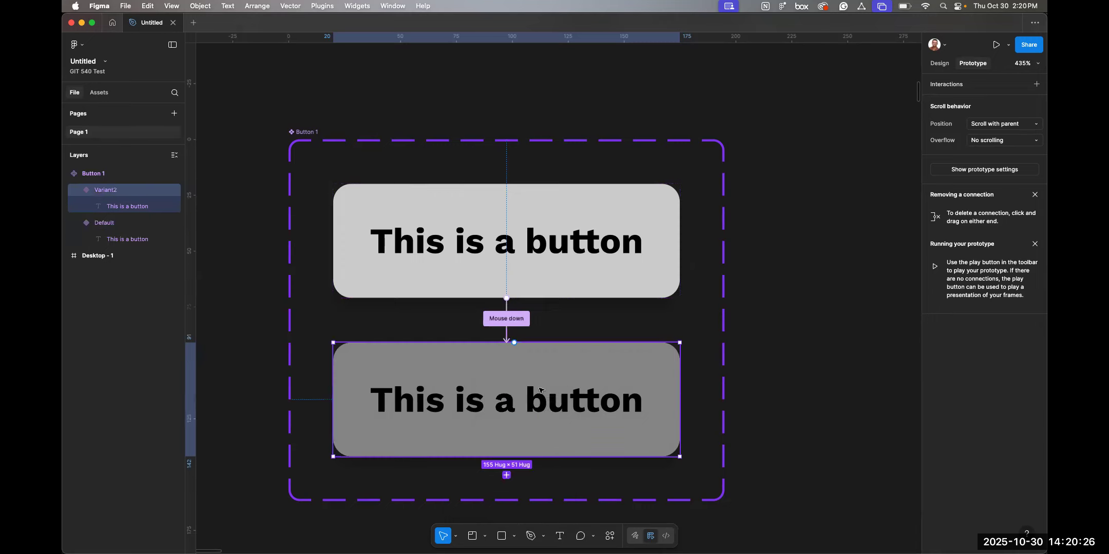
pyautogui.moveTo(514, 342); pyautogui.dragTo(505, 293)
pyautogui.click(546, 349)
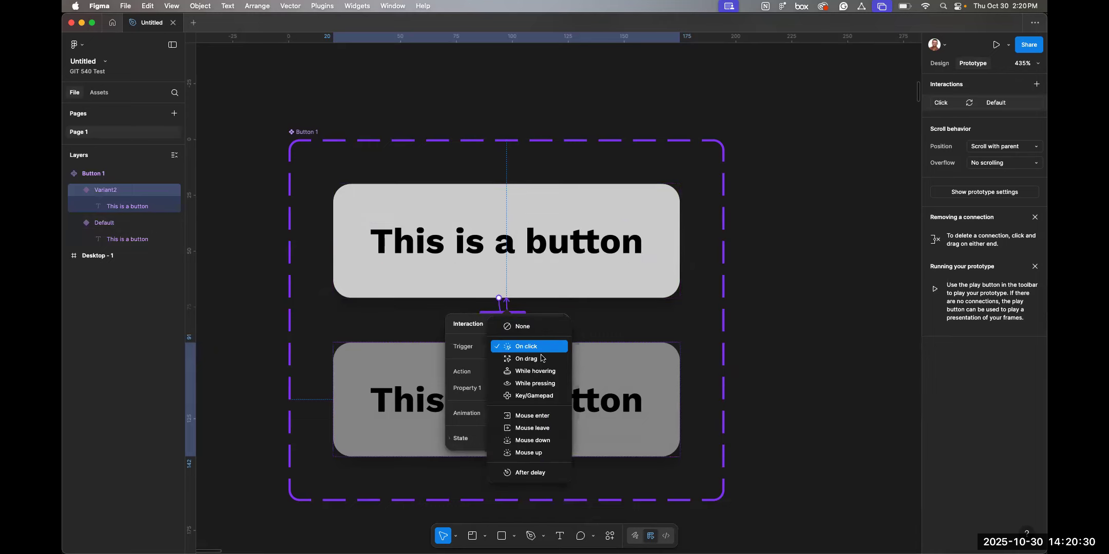
pyautogui.click(535, 452)
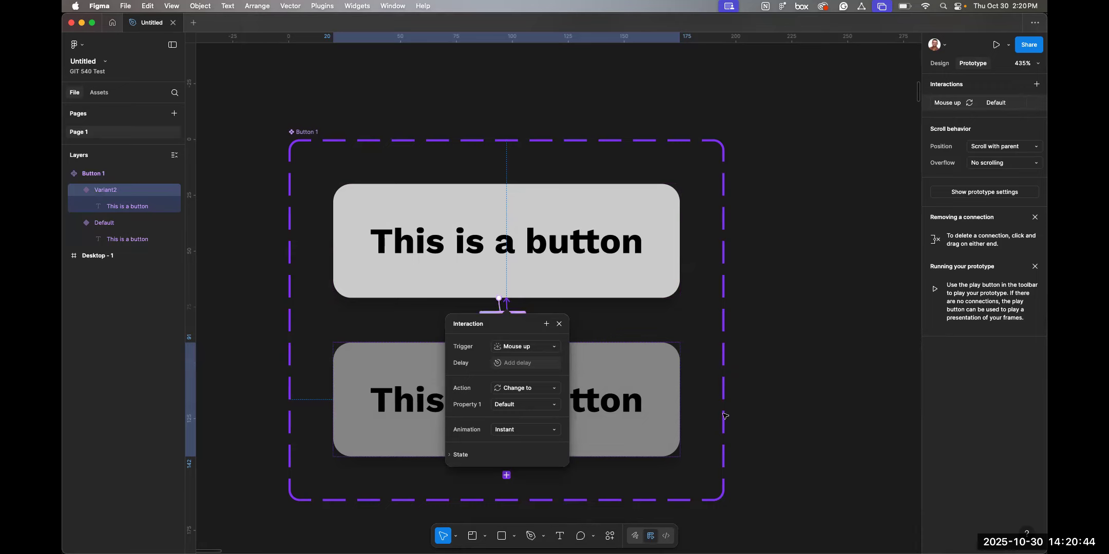
pyautogui.click(751, 389)
pyautogui.scroll(-10, 751, 390)
pyautogui.hscroll(5, 750, 389)
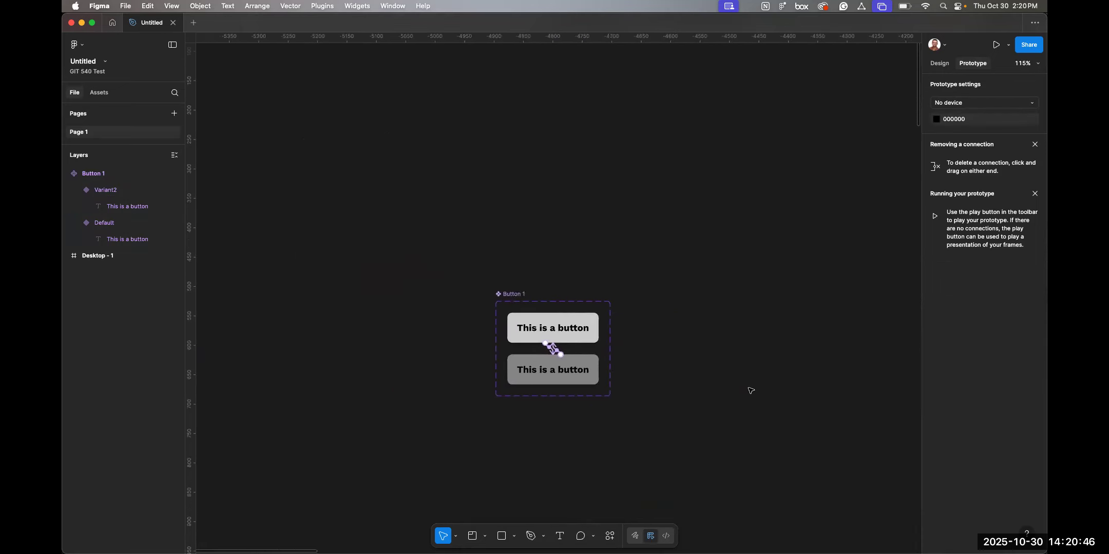
pyautogui.scroll(-10, 750, 389)
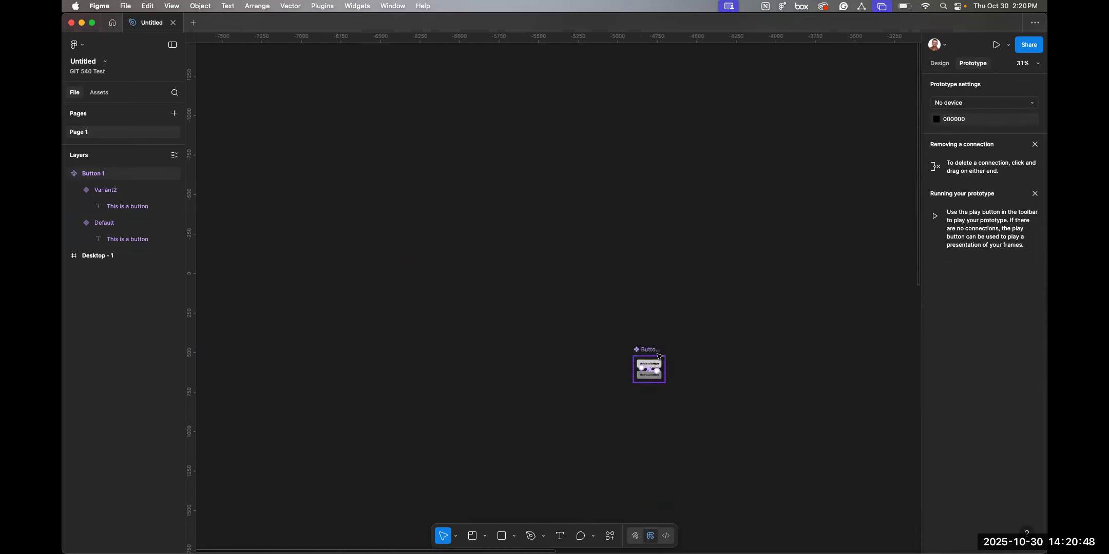
pyautogui.scroll(10, 655, 352)
pyautogui.click(573, 359)
pyautogui.hscroll(-5, 883, 388)
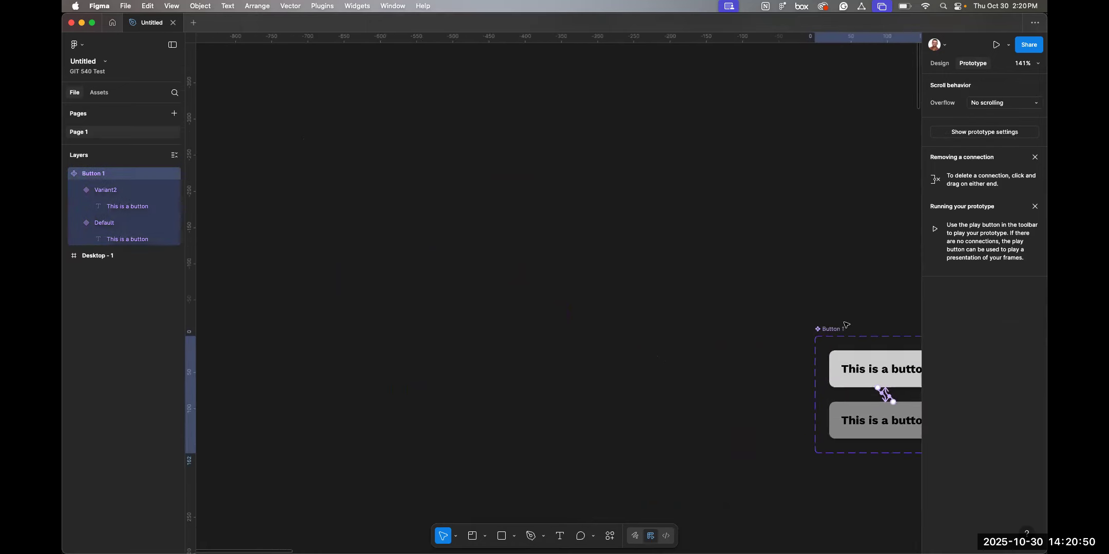
pyautogui.hscroll(5, 842, 324)
pyautogui.scroll(-3, 843, 328)
pyautogui.hscroll(3, 843, 328)
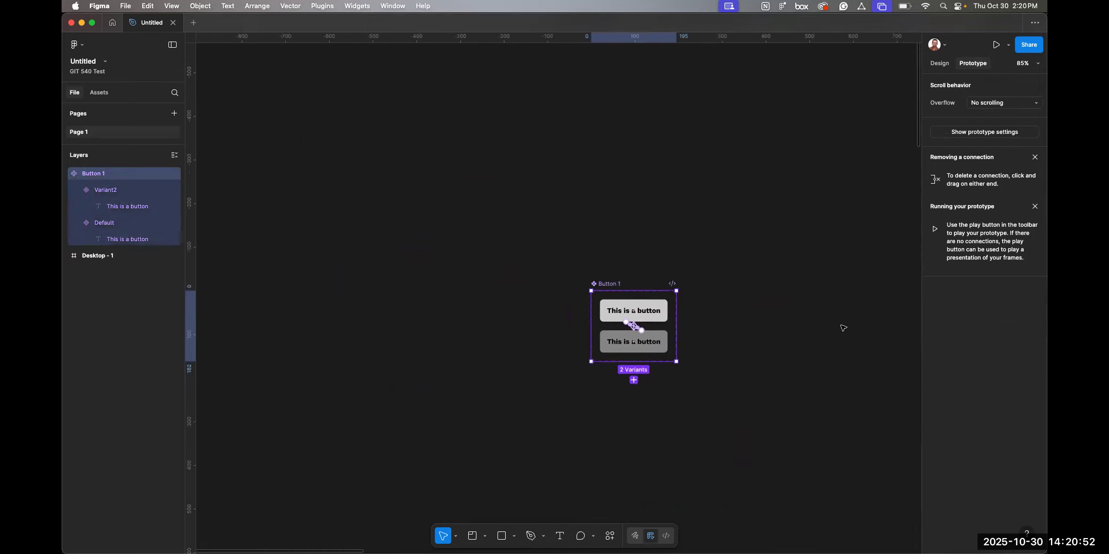
pyautogui.scroll(-3, 843, 328)
pyautogui.scroll(-5, 843, 328)
pyautogui.hscroll(3, 843, 328)
pyautogui.hscroll(3, 842, 328)
pyautogui.scroll(-3, 842, 327)
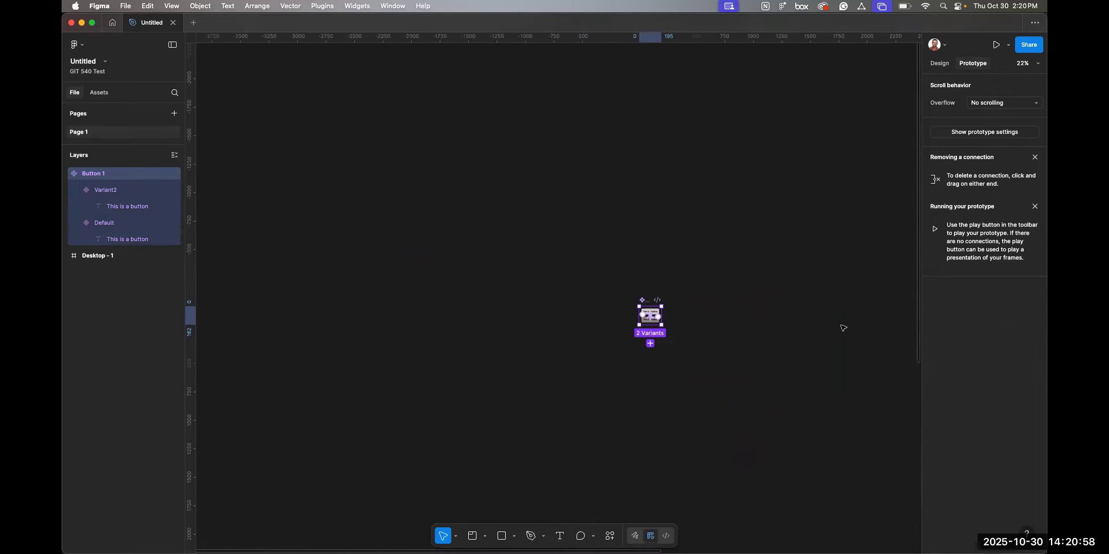
pyautogui.hscroll(6, 842, 328)
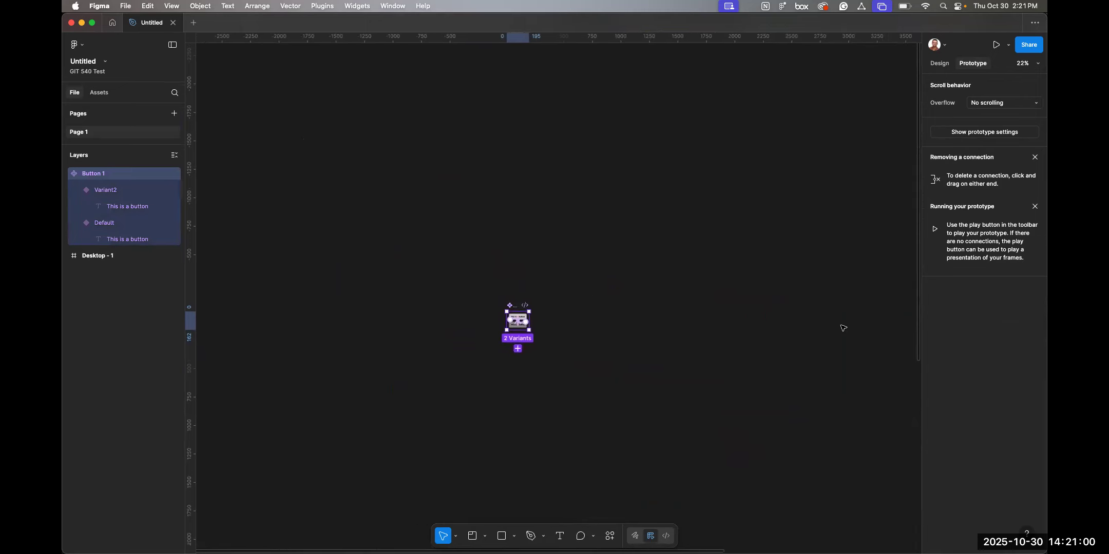
pyautogui.scroll(-2, 842, 328)
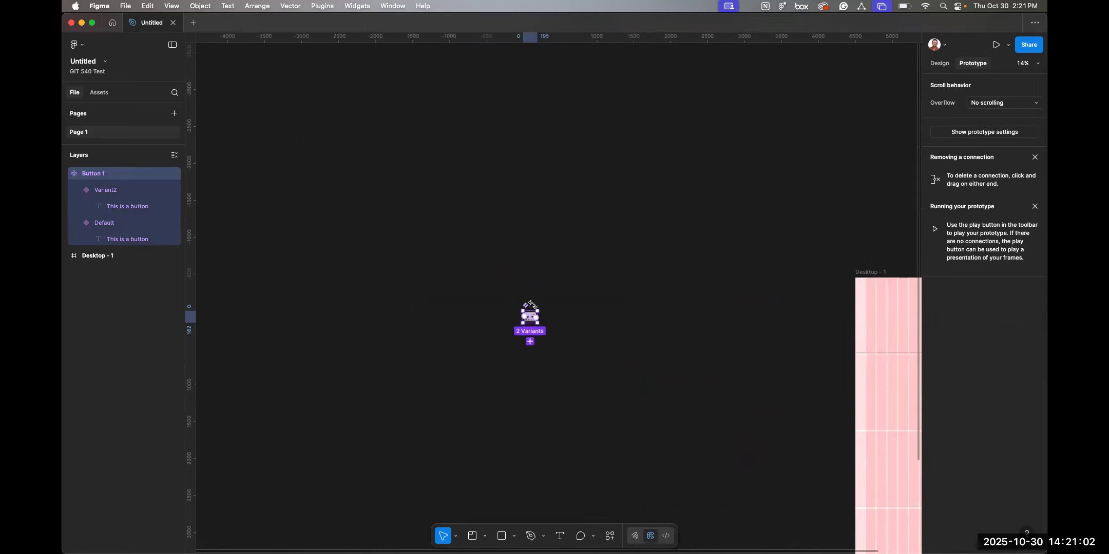
pyautogui.moveTo(532, 308); pyautogui.dragTo(683, 296)
pyautogui.scroll(5, 682, 296)
pyautogui.hscroll(8, 683, 297)
pyautogui.scroll(-3, 661, 299)
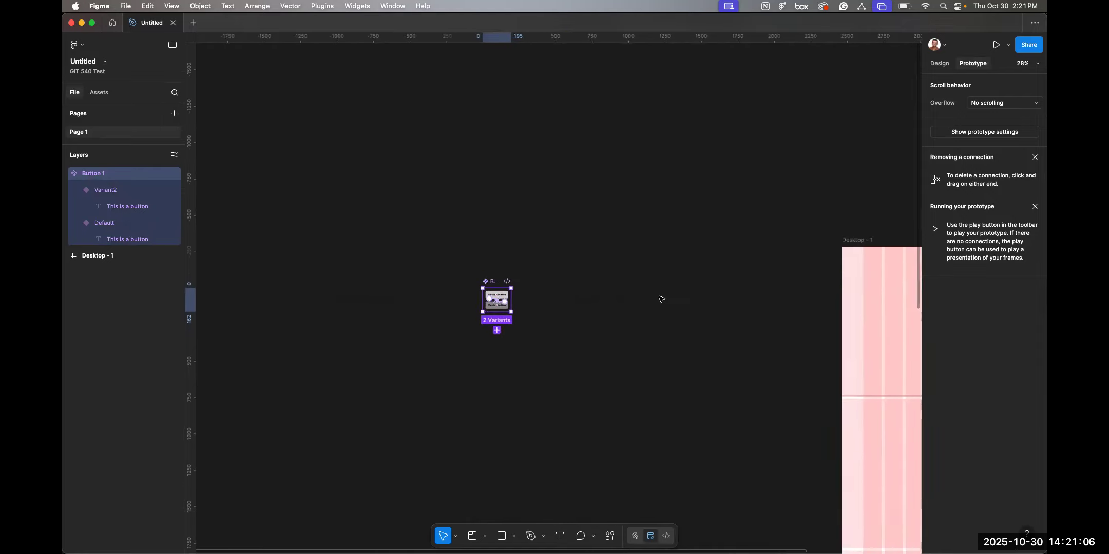
pyautogui.hscroll(2, 559, 292)
pyautogui.click(456, 293)
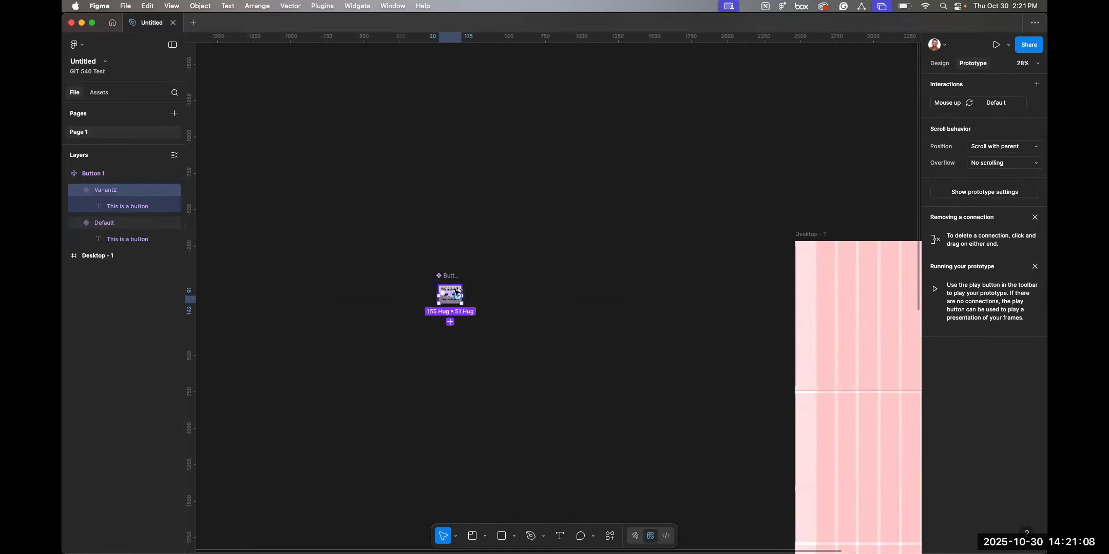
pyautogui.moveTo(456, 293); pyautogui.dragTo(777, 330)
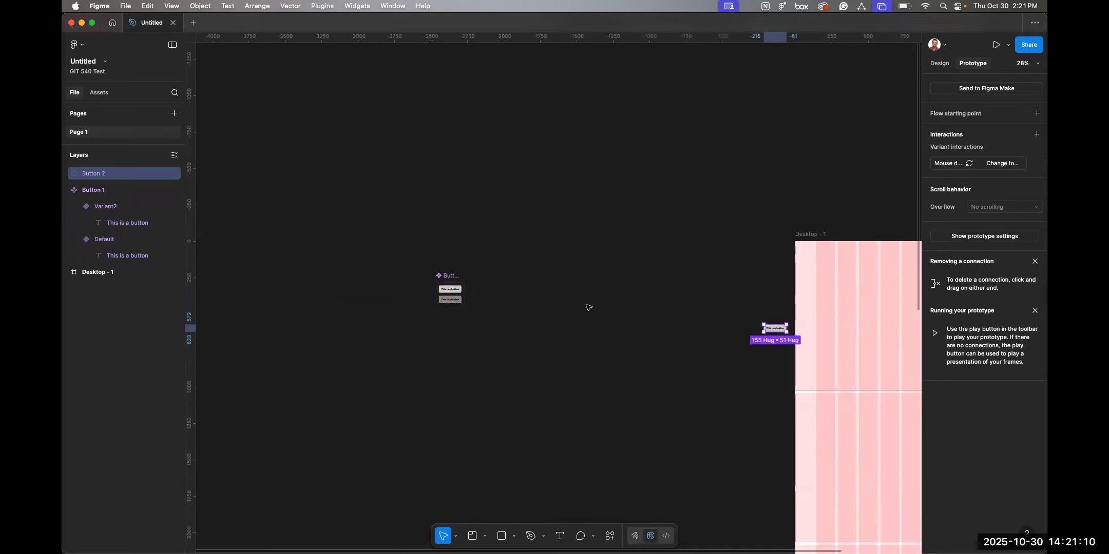
pyautogui.hotkey('ctrl', 'z')
# Create an instance of the Default button variant and place it near the top of the Desktop - 1 frame.
pyautogui.scroll(3, 469, 275)
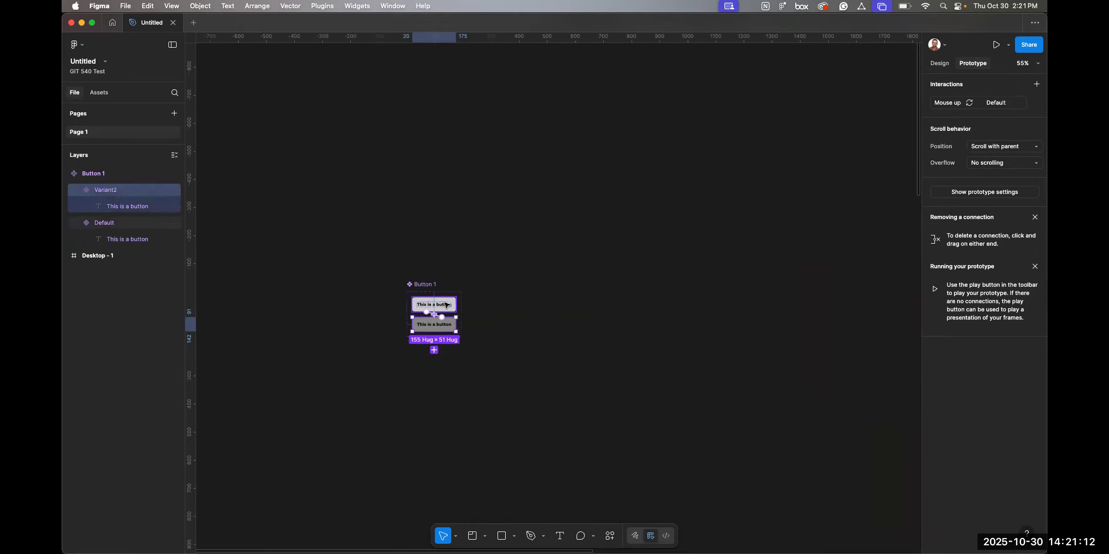
pyautogui.click(440, 305)
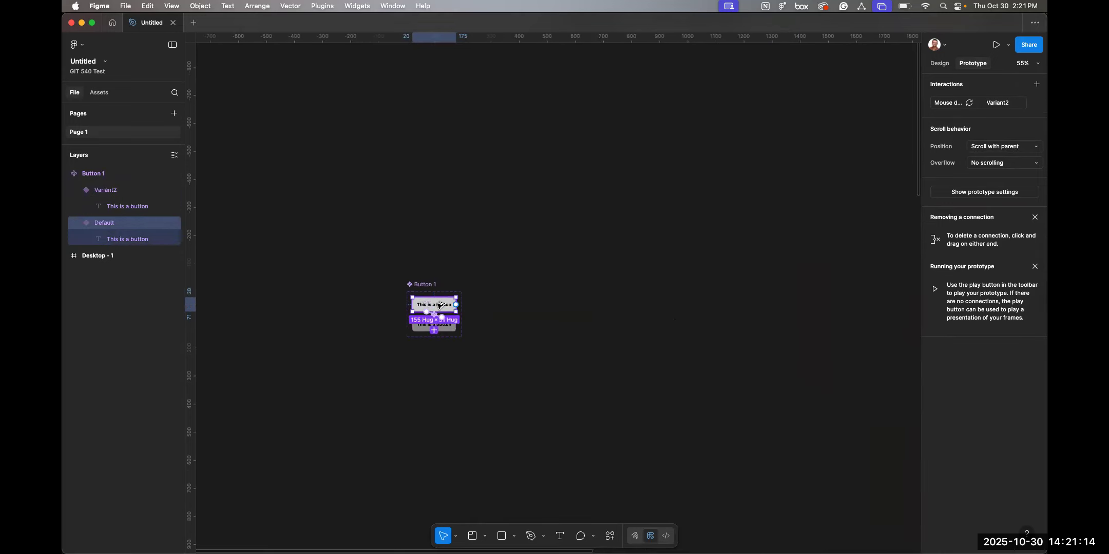
pyautogui.moveTo(437, 305); pyautogui.dragTo(838, 276)
pyautogui.hscroll(5, 833, 277)
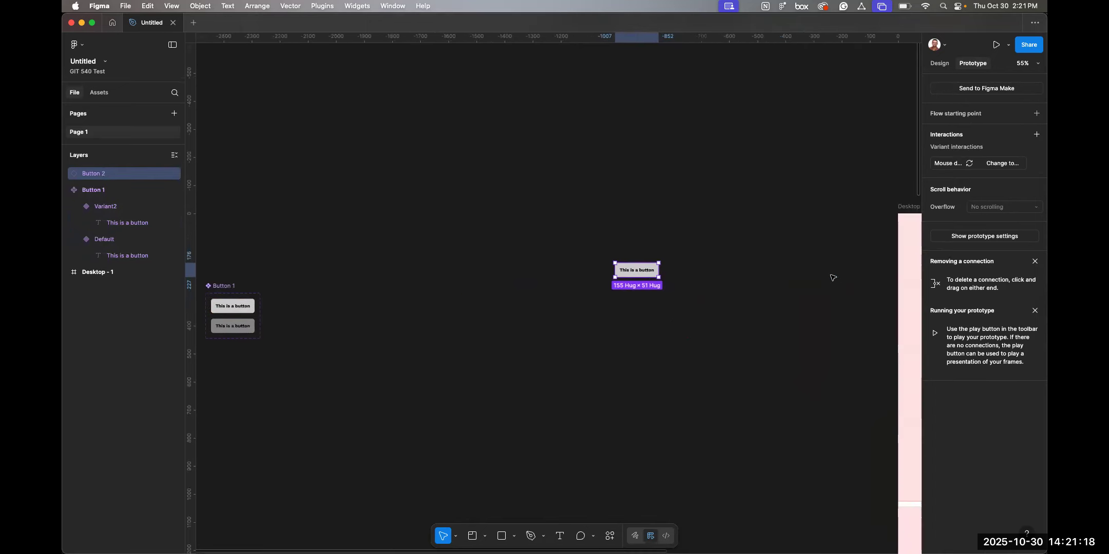
pyautogui.moveTo(645, 272); pyautogui.dragTo(797, 245)
pyautogui.click(528, 327)
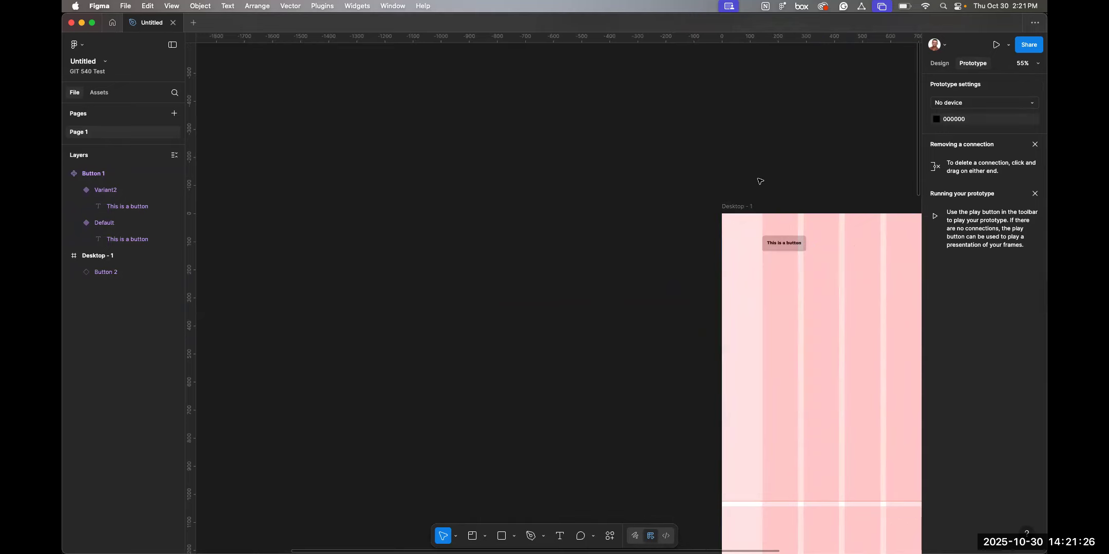
# Preview the Desktop - 1 prototype and press the button several times to test its pressed state.
pyautogui.click(737, 207)
pyautogui.click(999, 45)
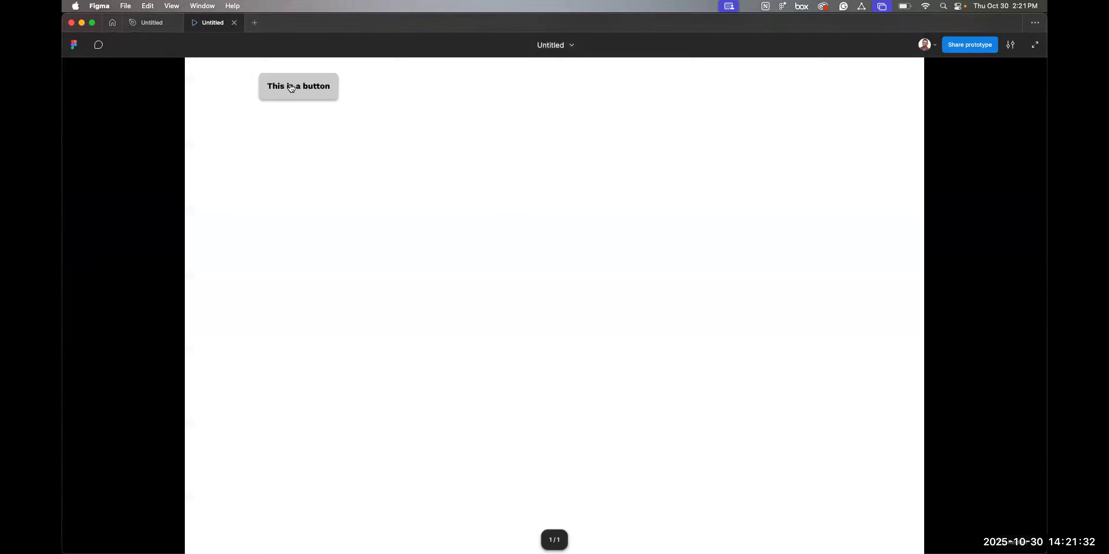
pyautogui.click(272, 84)
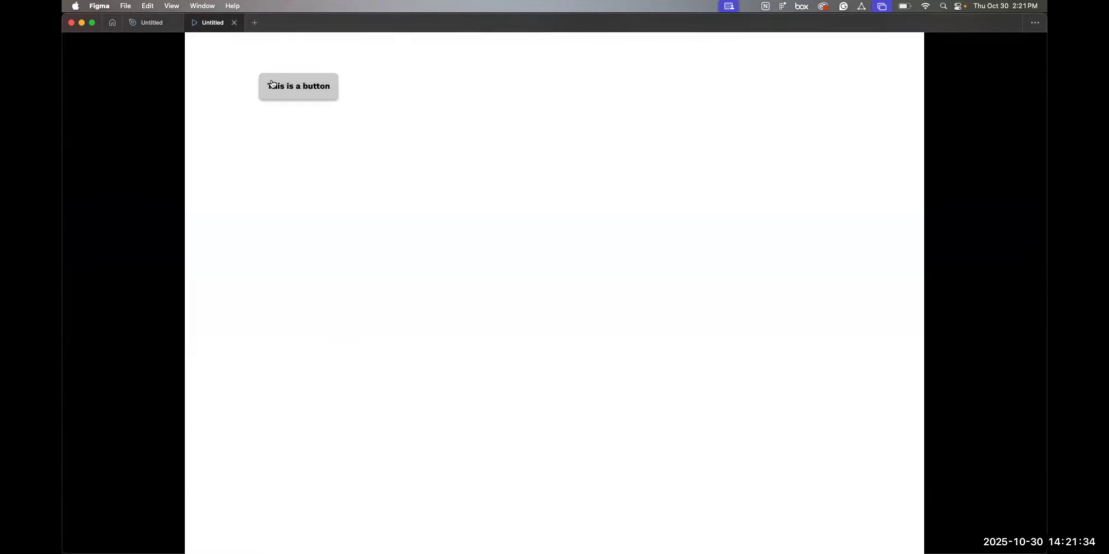
pyautogui.click(272, 84)
pyautogui.click(272, 84)
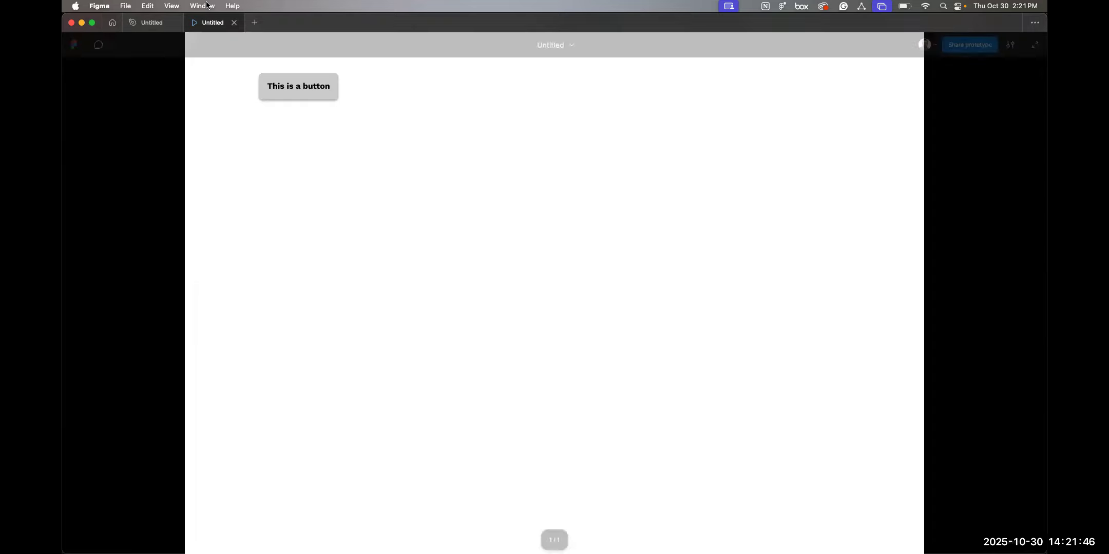
# Return to the design file and change the button instance's label to "Link 1".
pyautogui.click(151, 23)
pyautogui.hscroll(-3, 435, 268)
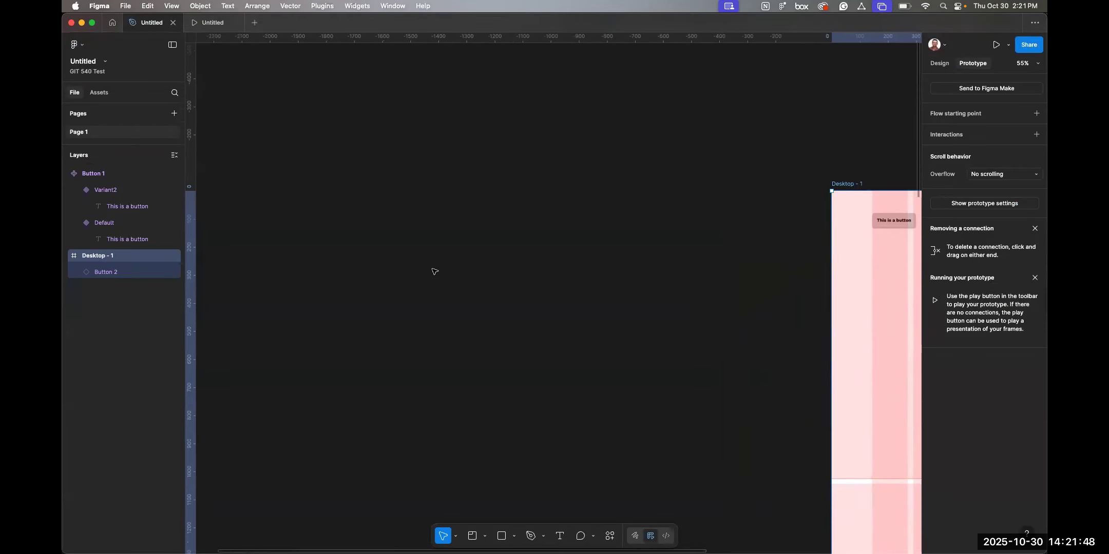
pyautogui.scroll(-5, 434, 271)
pyautogui.hscroll(-2, 434, 271)
pyautogui.scroll(10, 744, 246)
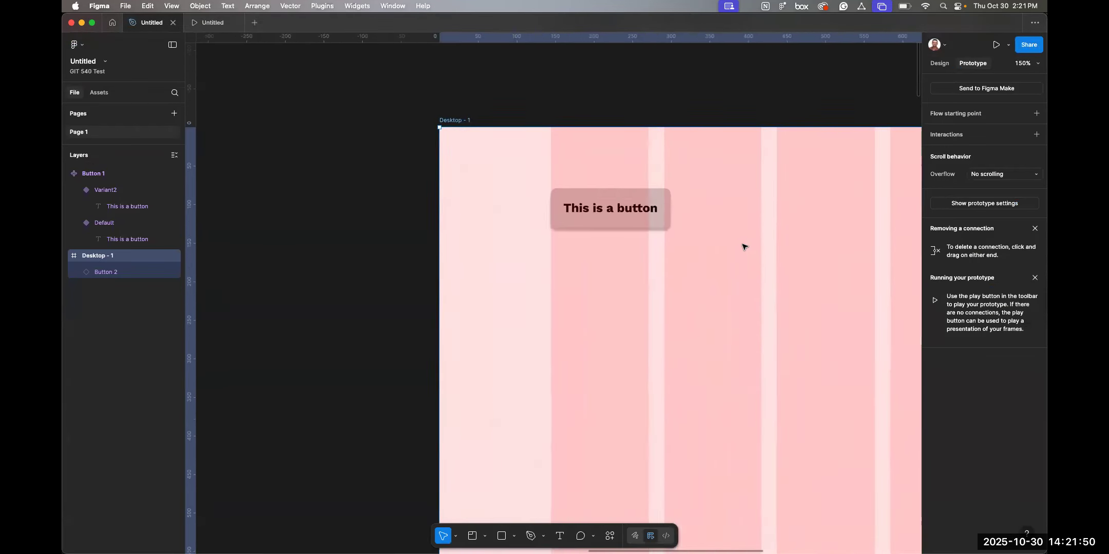
pyautogui.click(520, 218)
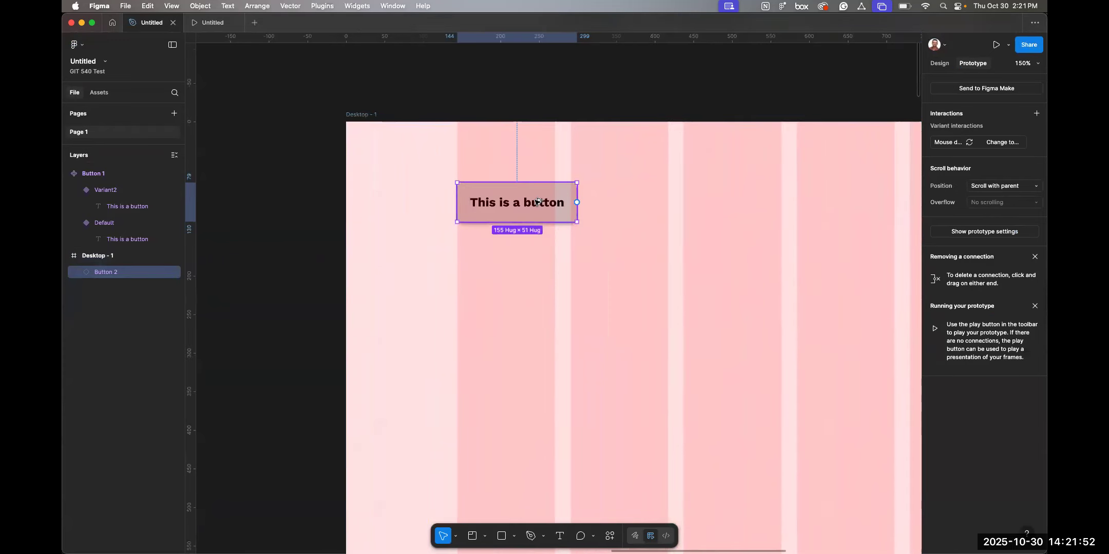
pyautogui.doubleClick(528, 202)
pyautogui.doubleClick(529, 202)
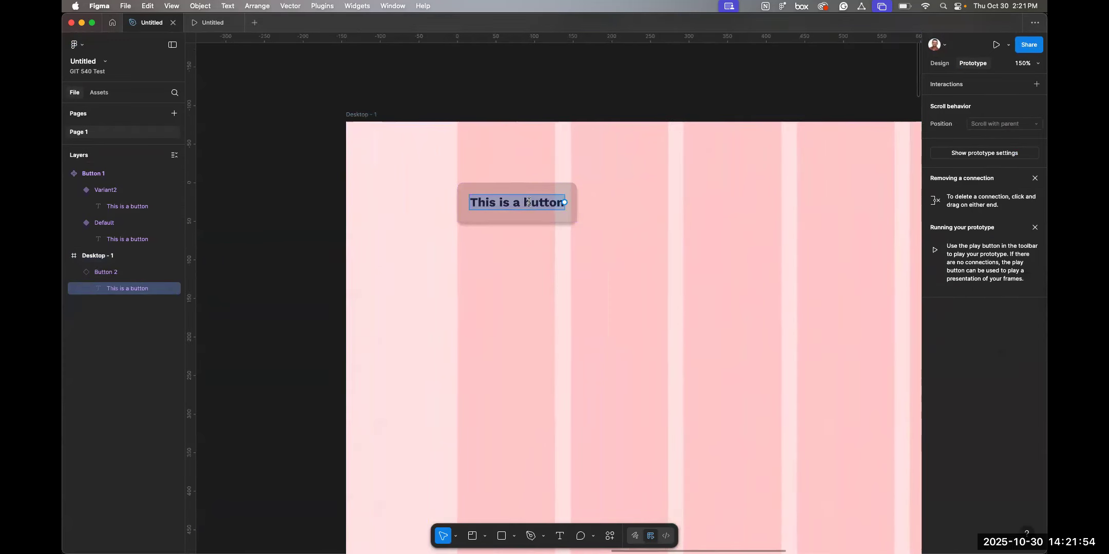
pyautogui.write('Link 1')
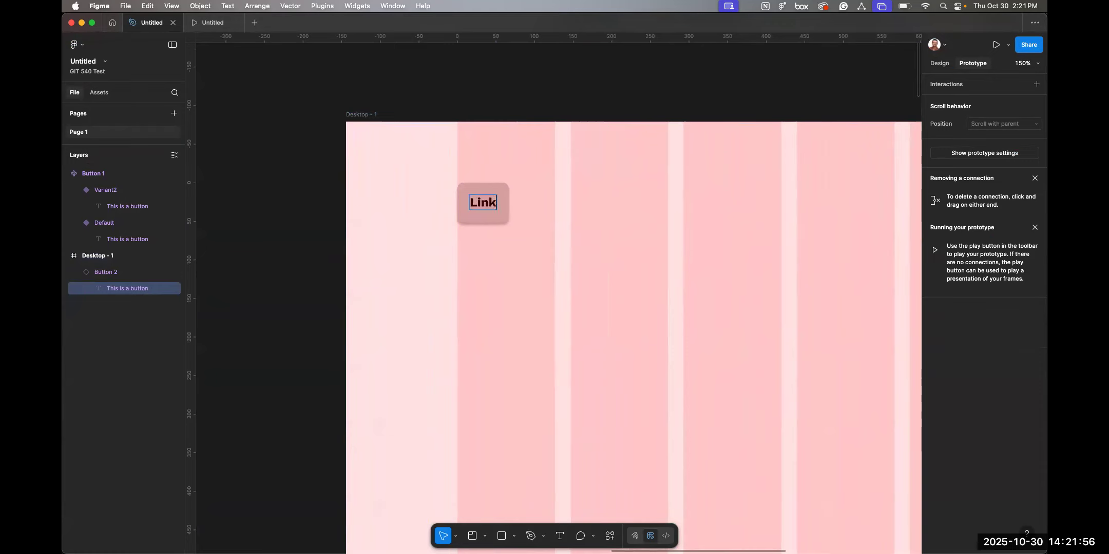
# Duplicate the Link 1 button and place the copy just to its right.
pyautogui.click(485, 218)
pyautogui.moveTo(485, 218); pyautogui.dragTo(563, 211)
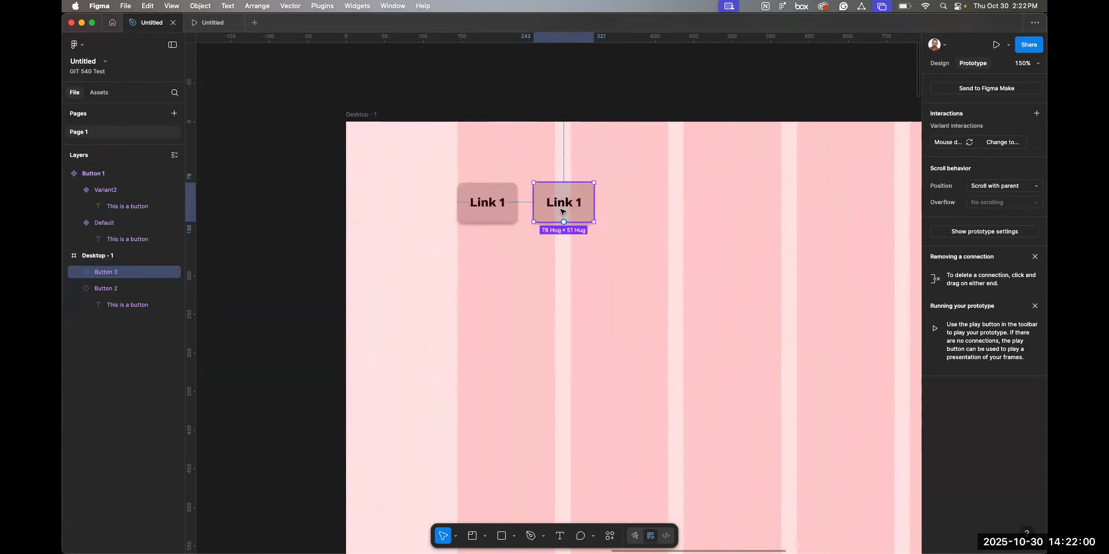
# Relabel the duplicated button "Link 2 is a really long link", then trim the label back to "Link 2".
pyautogui.doubleClick(564, 208)
pyautogui.doubleClick(553, 201)
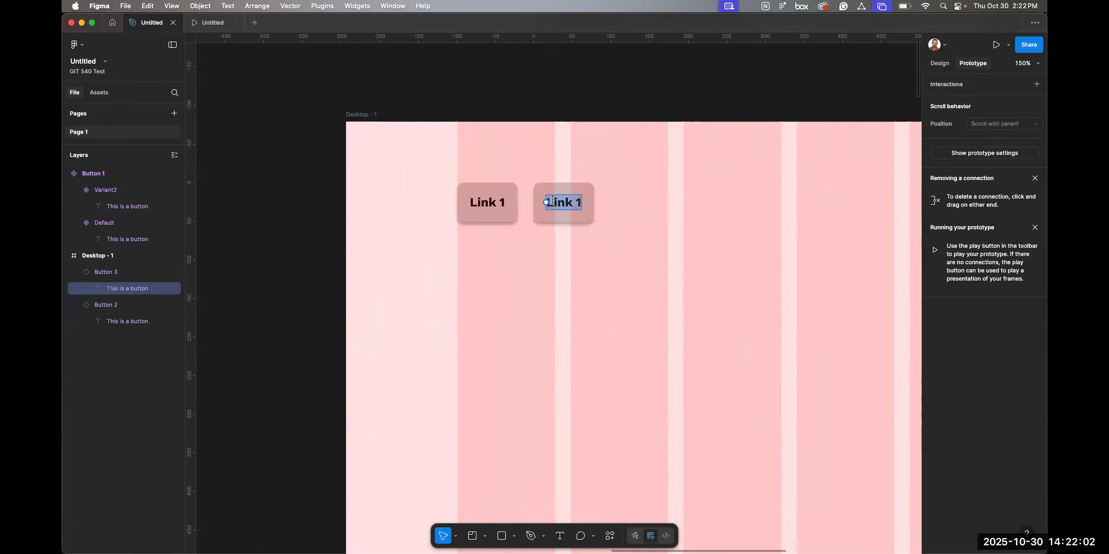
pyautogui.write('AL')
pyautogui.press('BackSpace')
pyautogui.press('BackSpace')
pyautogui.write('Link 2 ')
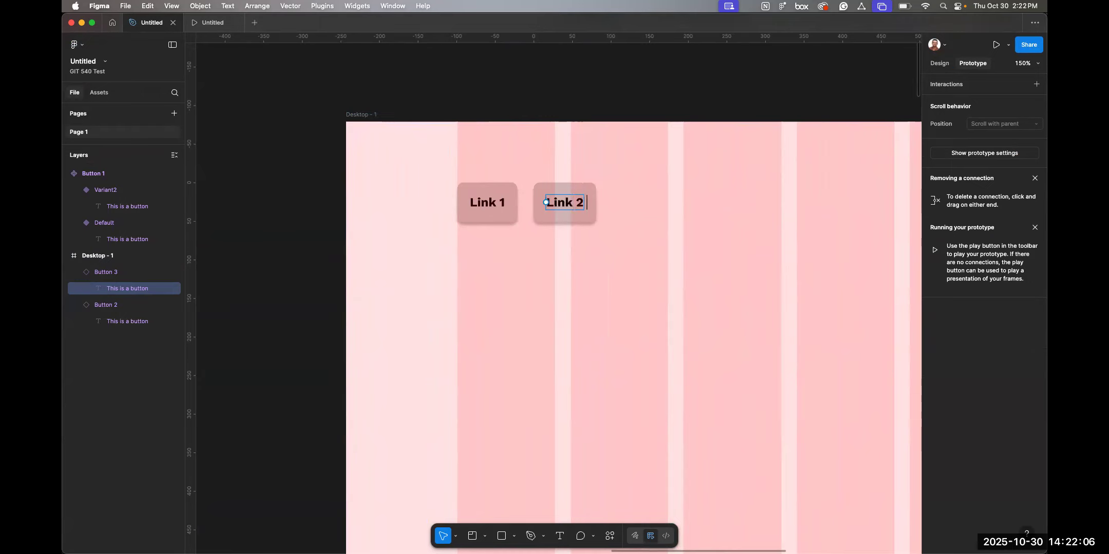
pyautogui.write('is a really long link')
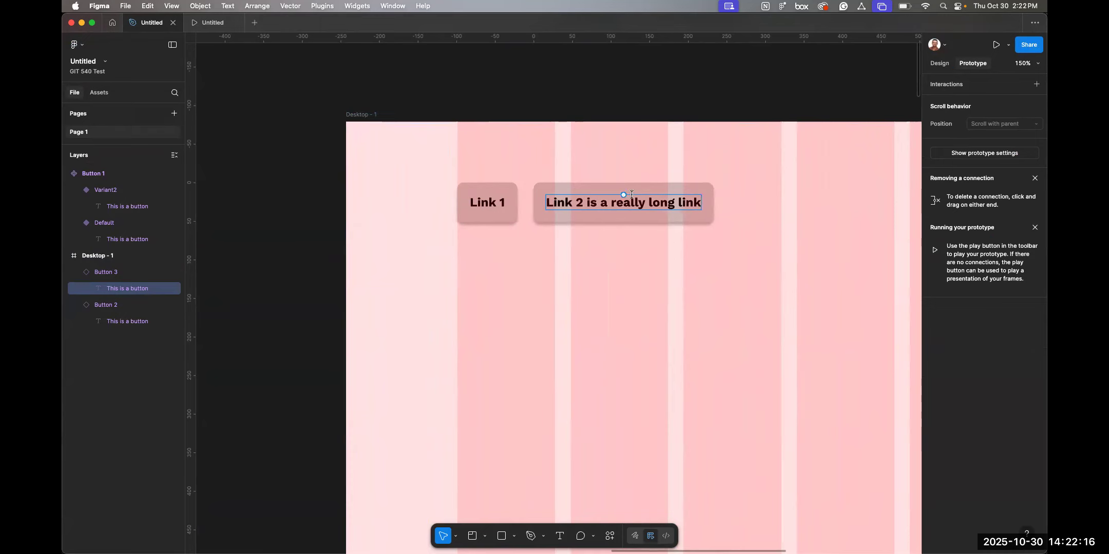
pyautogui.keyDown('shift'); pyautogui.click(589, 201); pyautogui.keyUp('shift')
pyautogui.press('BackSpace')
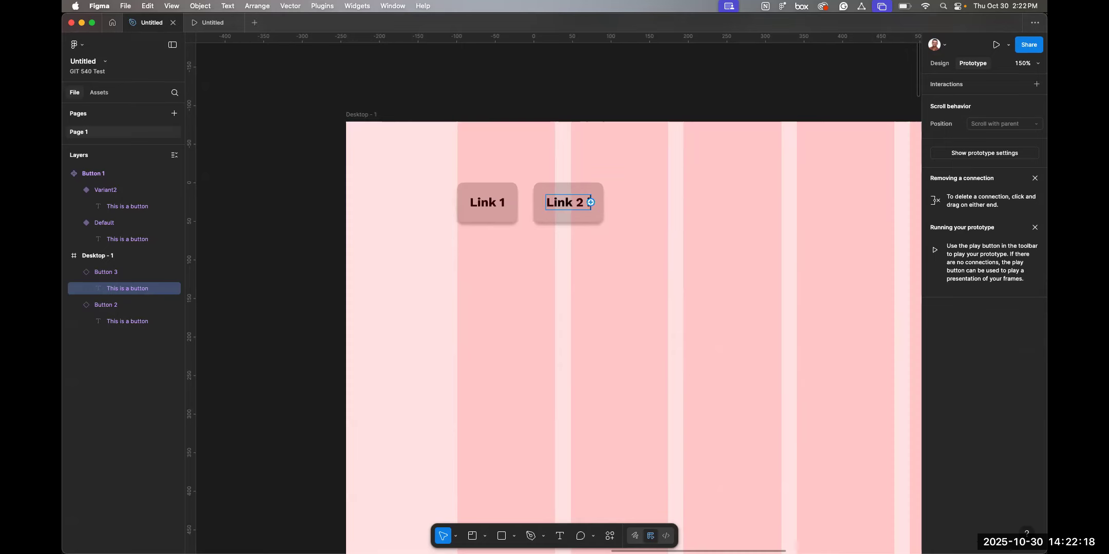
# Duplicate the Link 2 button and place the copy just to its right.
pyautogui.click(540, 199)
pyautogui.moveTo(534, 202); pyautogui.dragTo(630, 203)
pyautogui.click(630, 203)
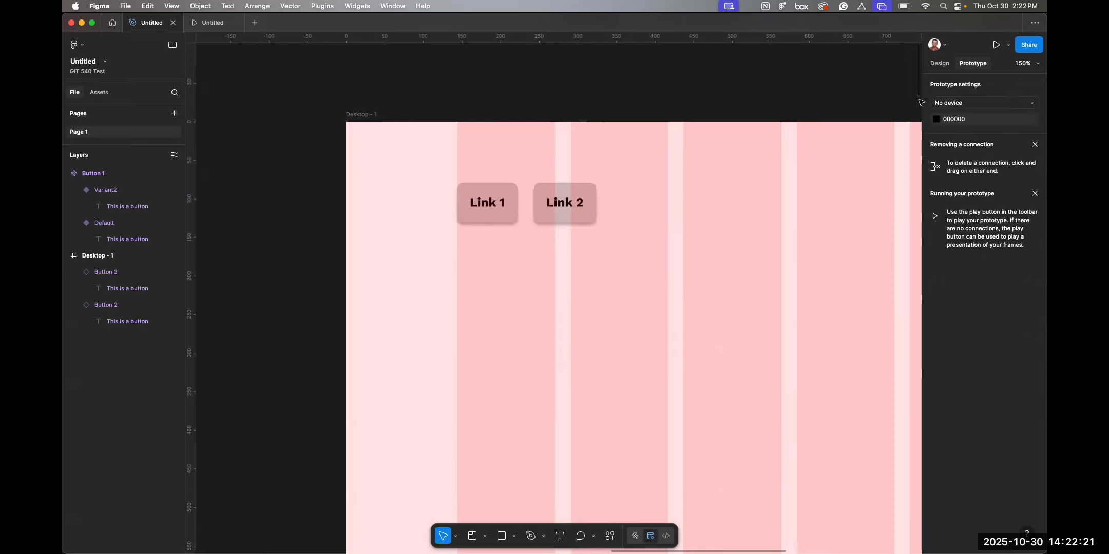
pyautogui.click(939, 64)
pyautogui.click(567, 192)
pyautogui.keyDown('alt'); pyautogui.moveTo(566, 193); pyautogui.dragTo(646, 194); pyautogui.keyUp('alt')
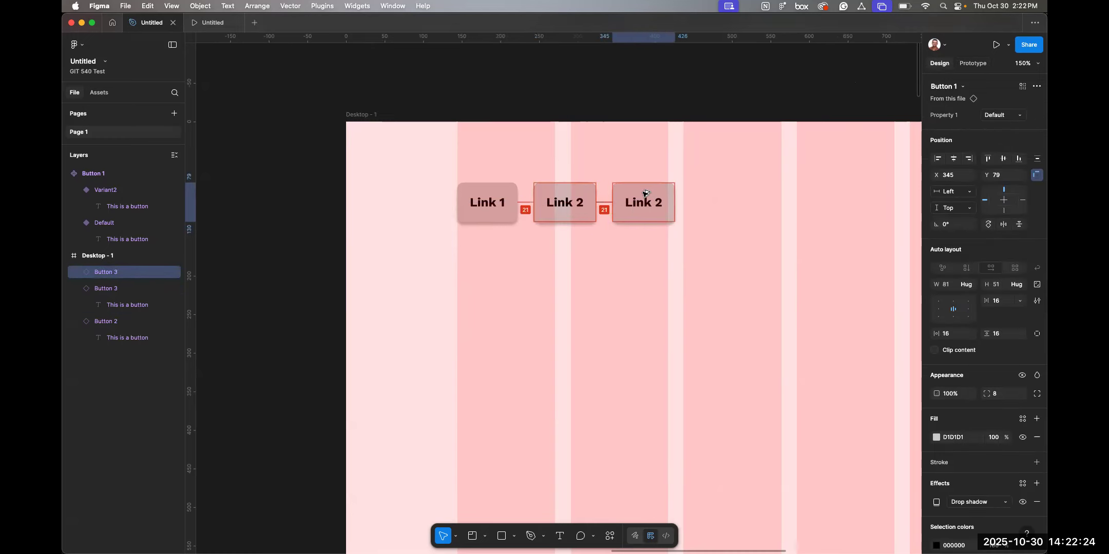
# Relabel the third button as "Link 3", removing the extra line break.
pyautogui.doubleClick(648, 197)
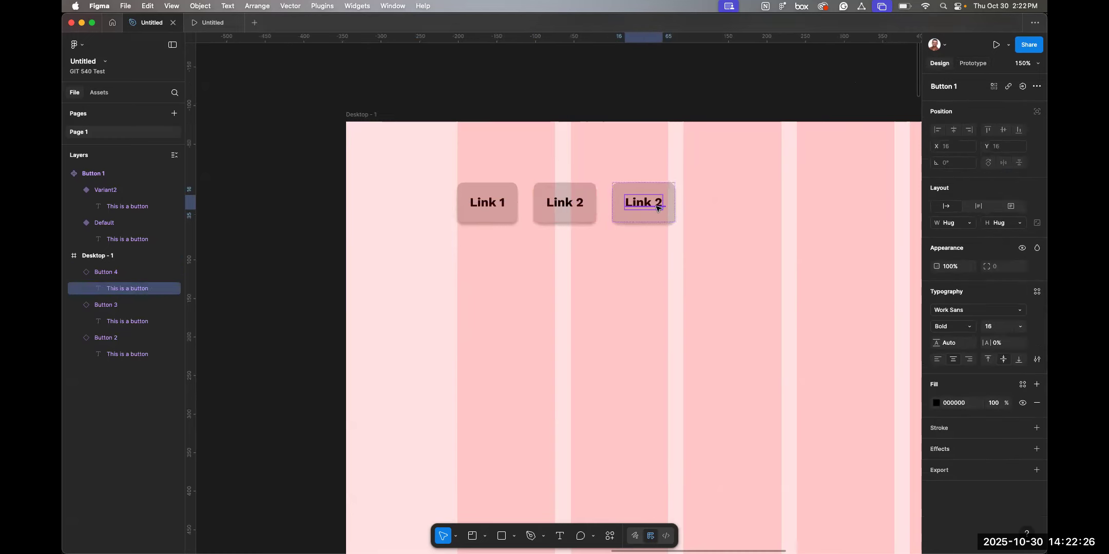
pyautogui.doubleClick(657, 204)
pyautogui.doubleClick(657, 204)
pyautogui.write('3')
pyautogui.press('Return')
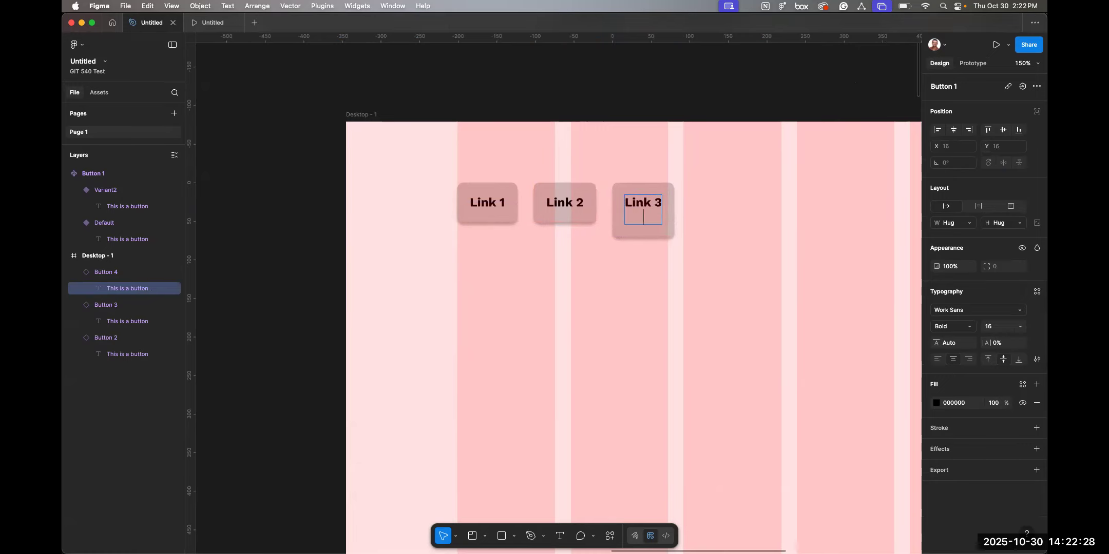
pyautogui.press('BackSpace')
pyautogui.click(752, 279)
pyautogui.scroll(-5, 751, 286)
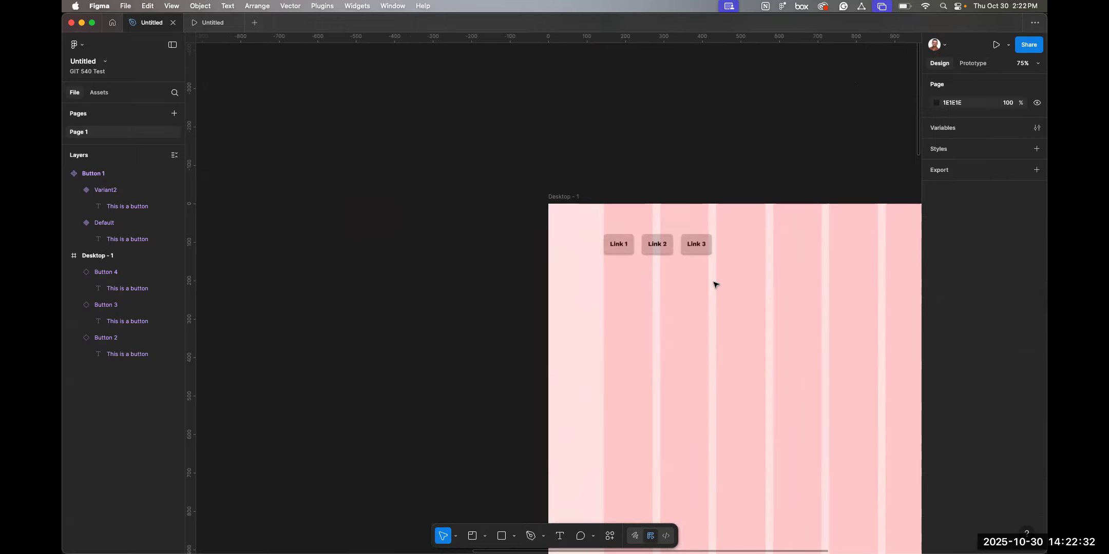
# Hide the desktop frame's layout guides.
pyautogui.hotkey('ctrl', 'g')
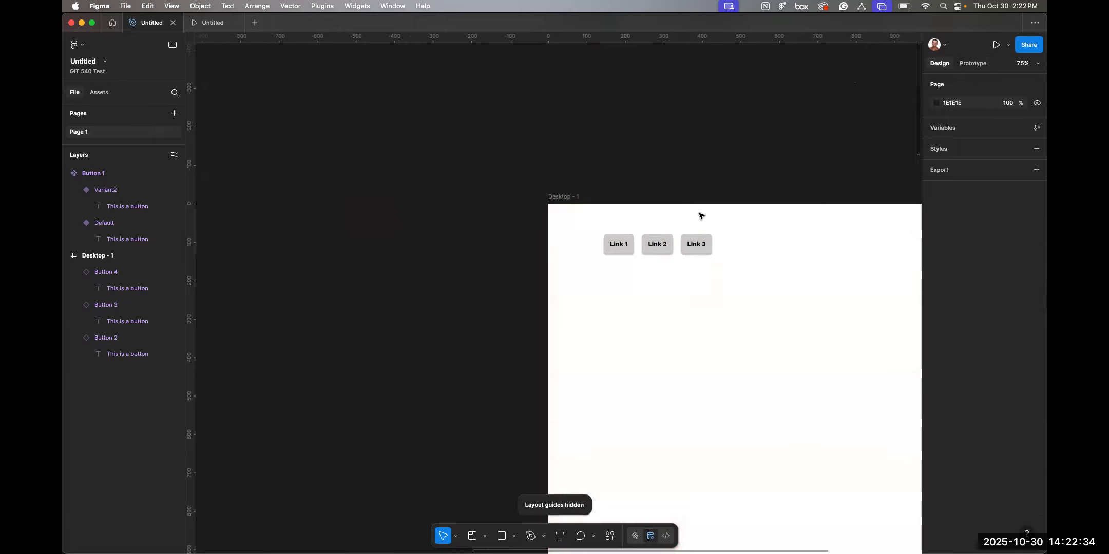
# Set the default button variant's fill to purple 6044FF.
pyautogui.hscroll(-3, 702, 215)
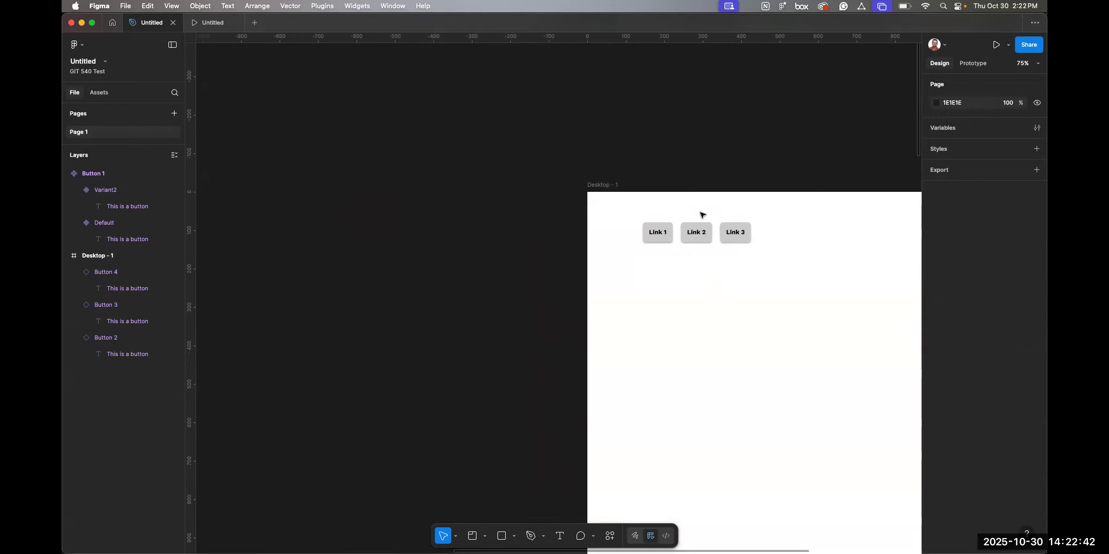
pyautogui.hscroll(-20, 702, 215)
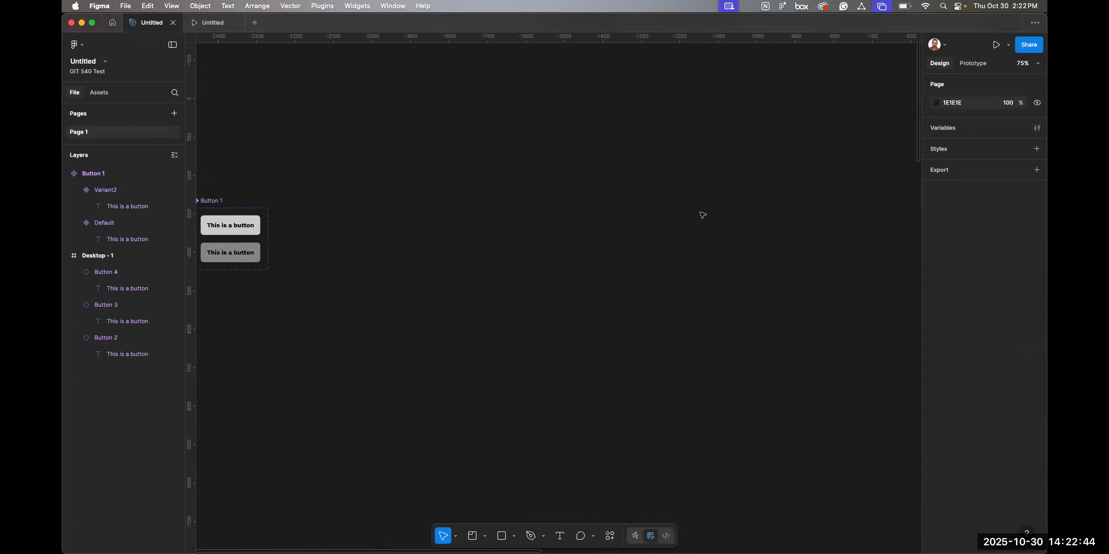
pyautogui.click(339, 218)
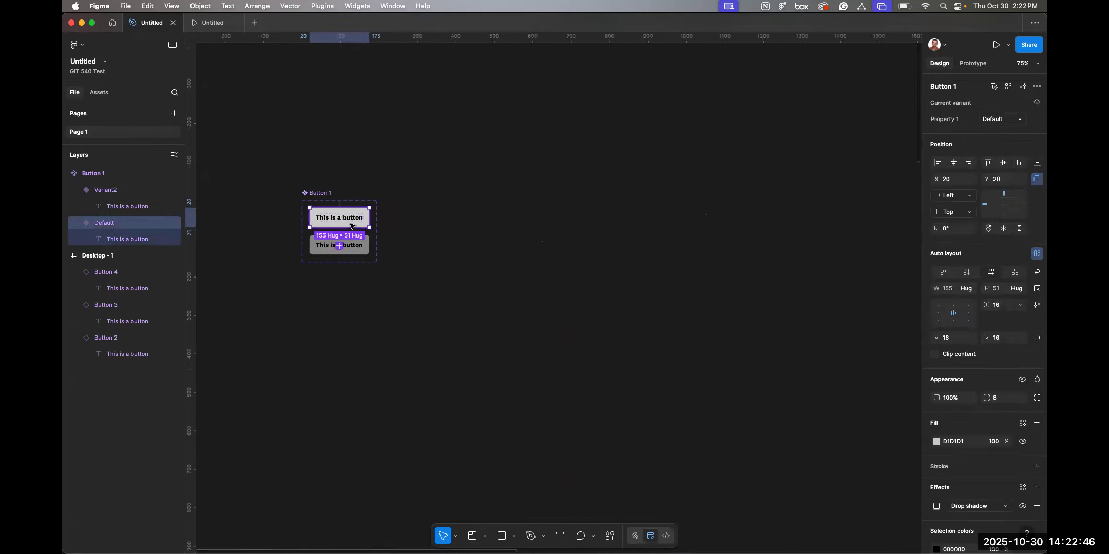
pyautogui.click(936, 441)
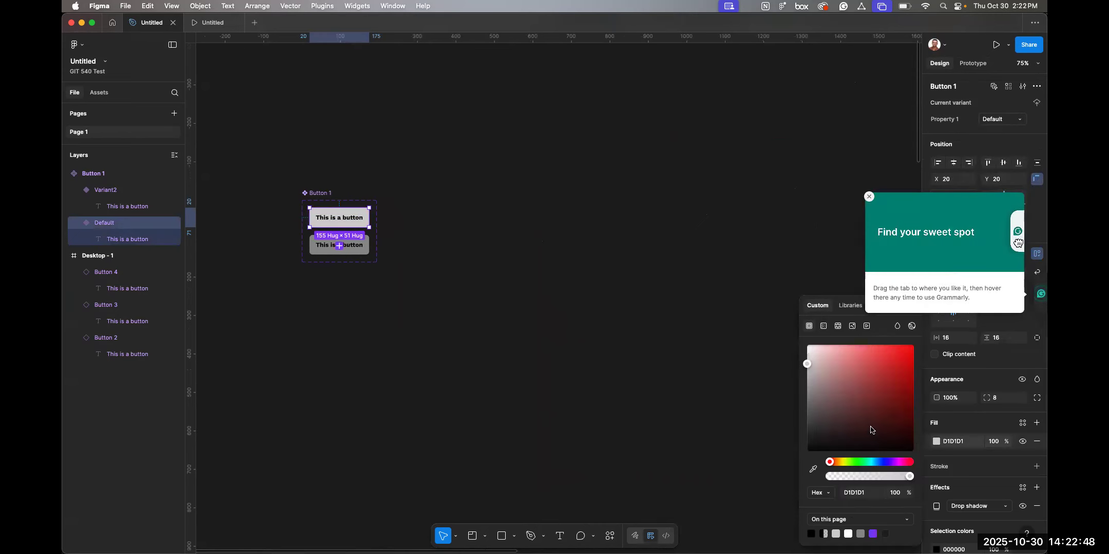
pyautogui.click(883, 460)
pyautogui.moveTo(885, 378); pyautogui.dragTo(885, 344)
# Set the default button variant's label text colour to white FFFFFF.
pyautogui.click(338, 218)
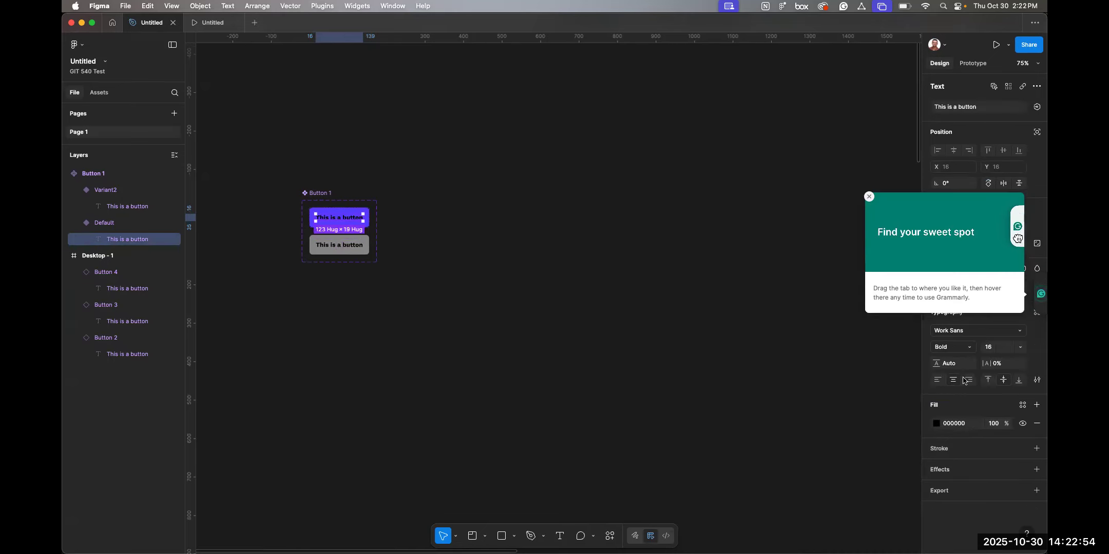
pyautogui.click(936, 422)
pyautogui.click(811, 359)
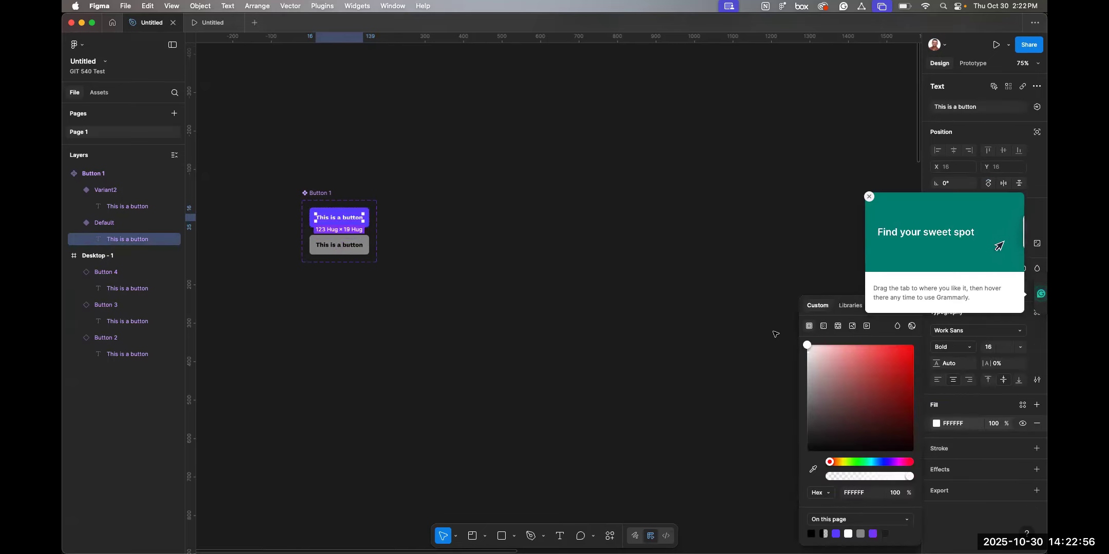
pyautogui.click(711, 325)
# Set the pressed button variant's fill to red FD3333.
pyautogui.hscroll(15, 595, 322)
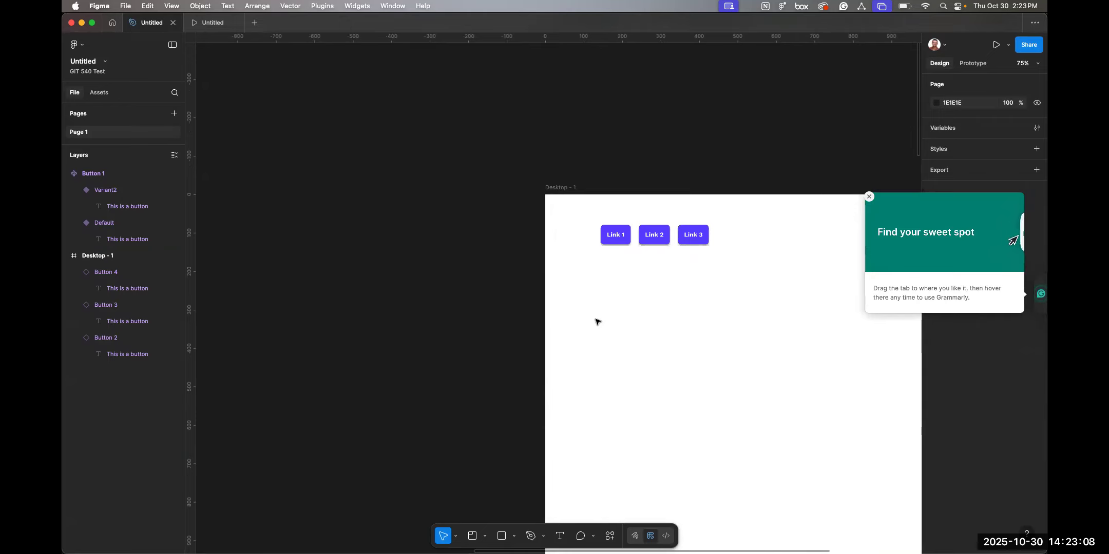
pyautogui.hscroll(-10, 627, 282)
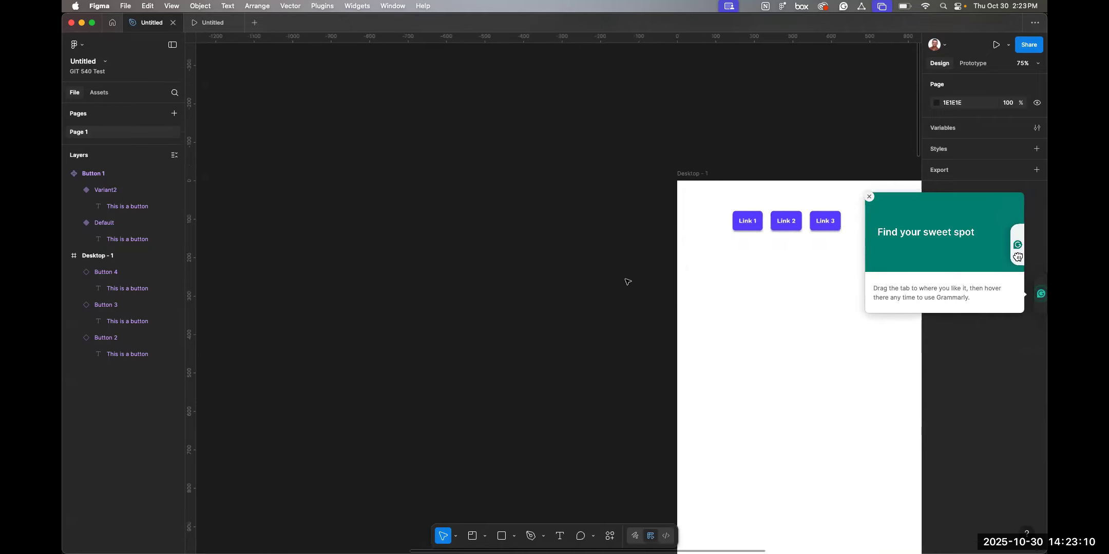
pyautogui.hscroll(-8, 628, 282)
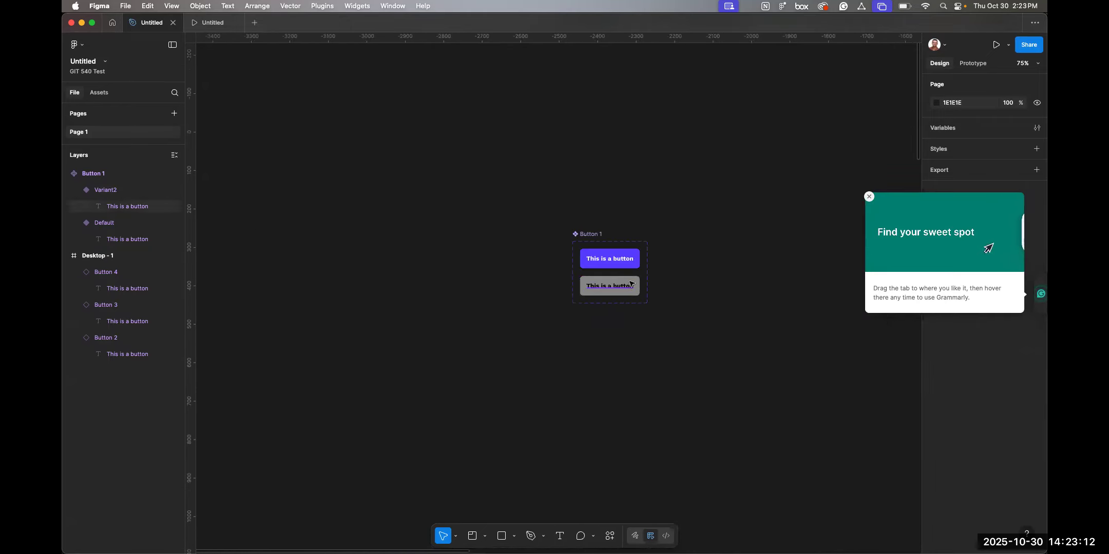
pyautogui.keyDown('super'); pyautogui.click(637, 283); pyautogui.keyUp('super')
pyautogui.scroll(10, 617, 281)
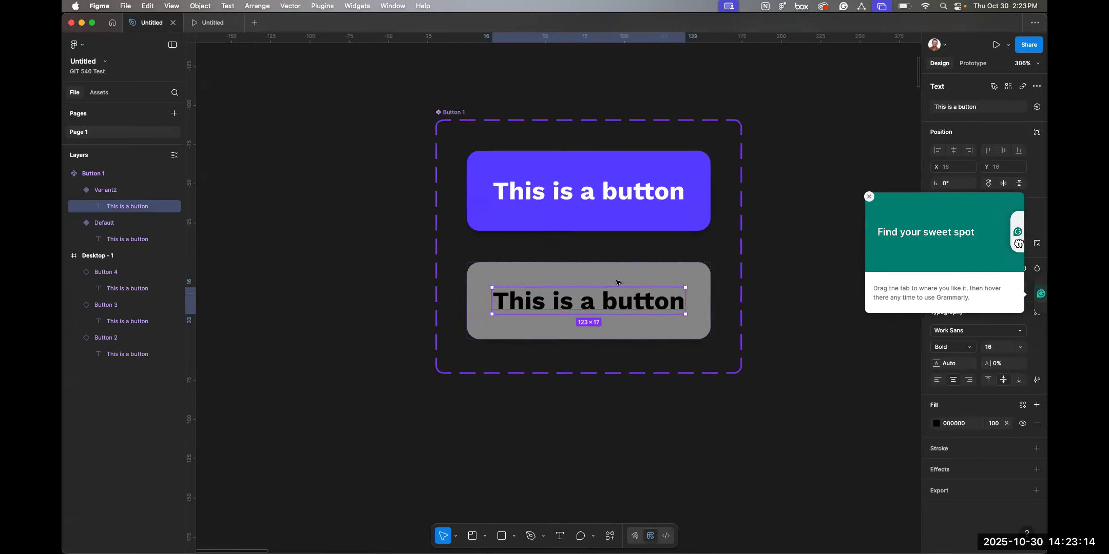
pyautogui.click(599, 271)
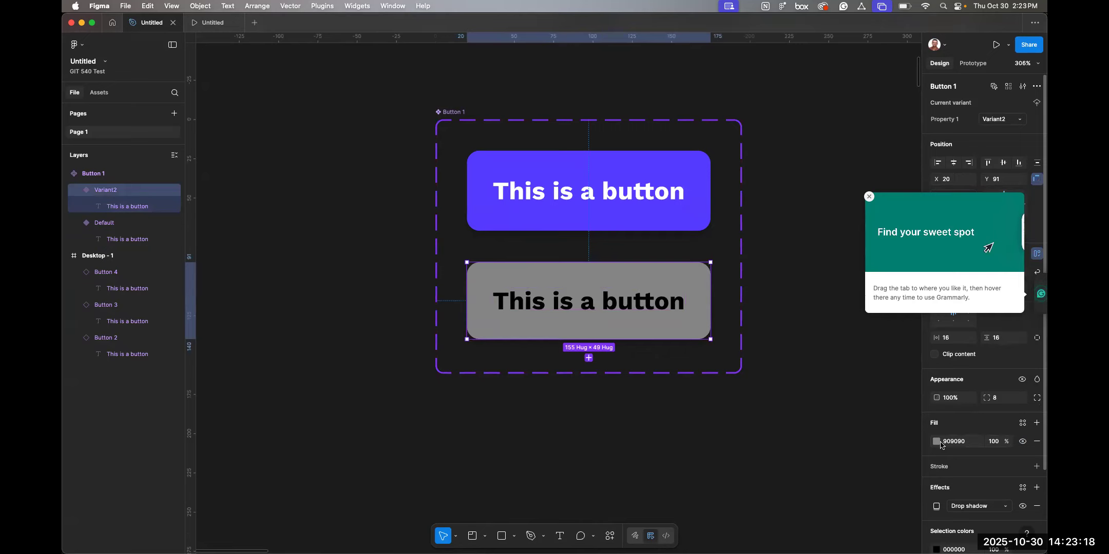
pyautogui.click(869, 197)
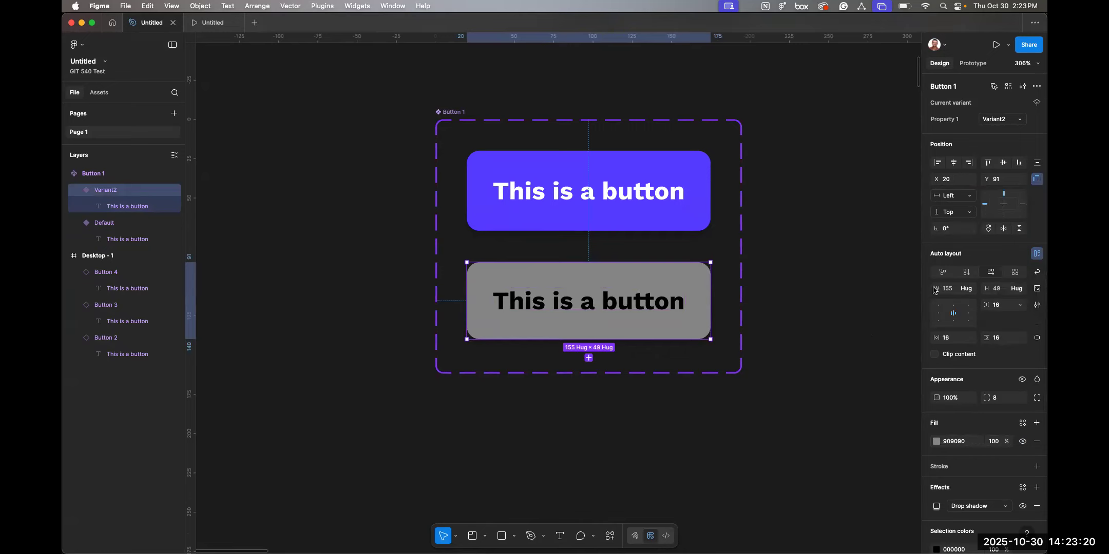
pyautogui.click(935, 441)
pyautogui.moveTo(892, 346)
pyautogui.mouseDown()
pyautogui.moveTo(879, 350)
pyautogui.moveTo(894, 352)
pyautogui.mouseUp()
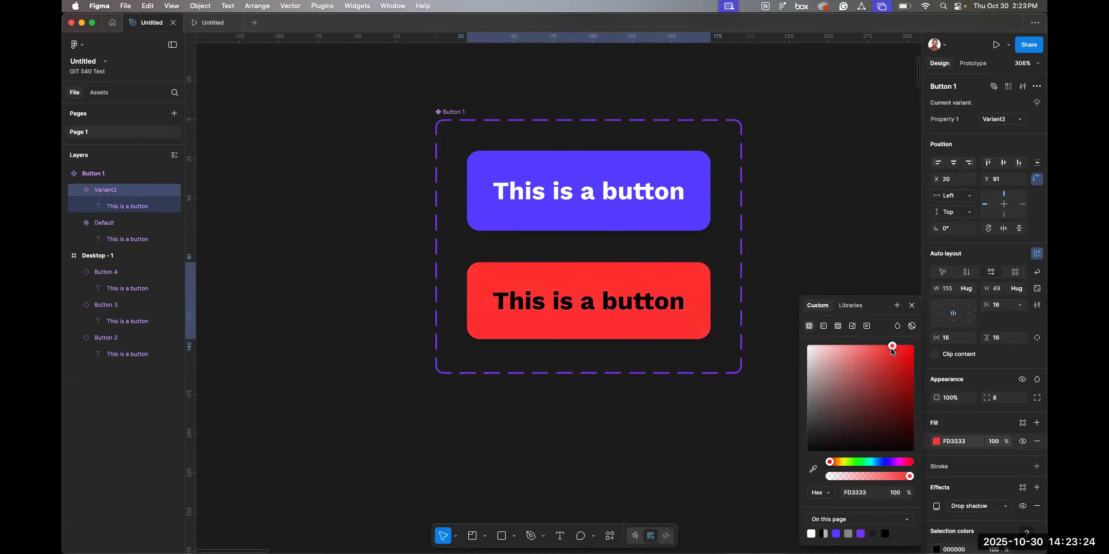
pyautogui.click(810, 249)
# Preview the desktop frame as a prototype and press the Link 3 button to test the pressed state.
pyautogui.scroll(-5, 811, 249)
pyautogui.hscroll(15, 811, 249)
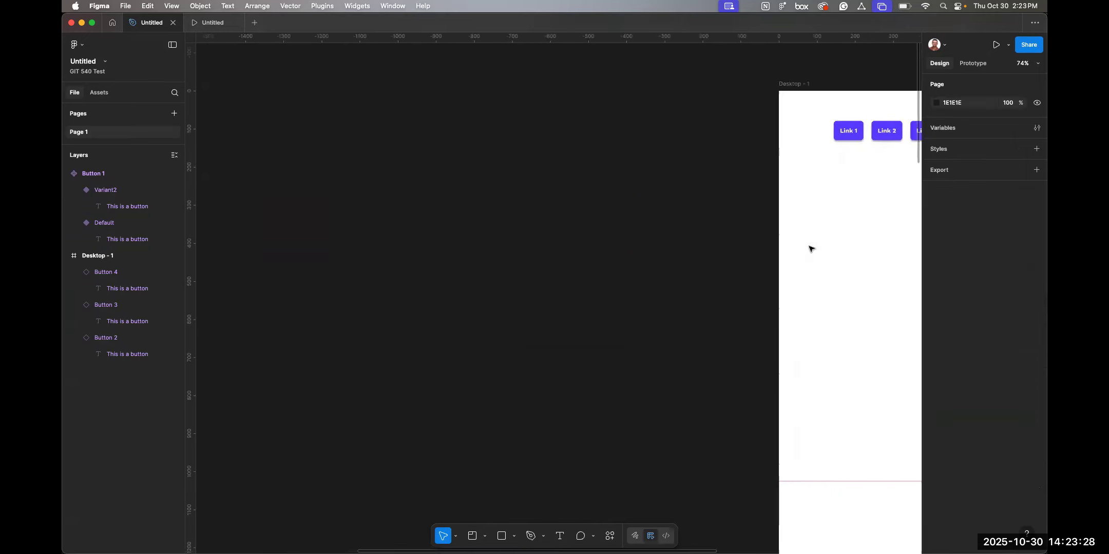
pyautogui.hscroll(3, 811, 249)
pyautogui.scroll(2, 811, 249)
pyautogui.click(669, 184)
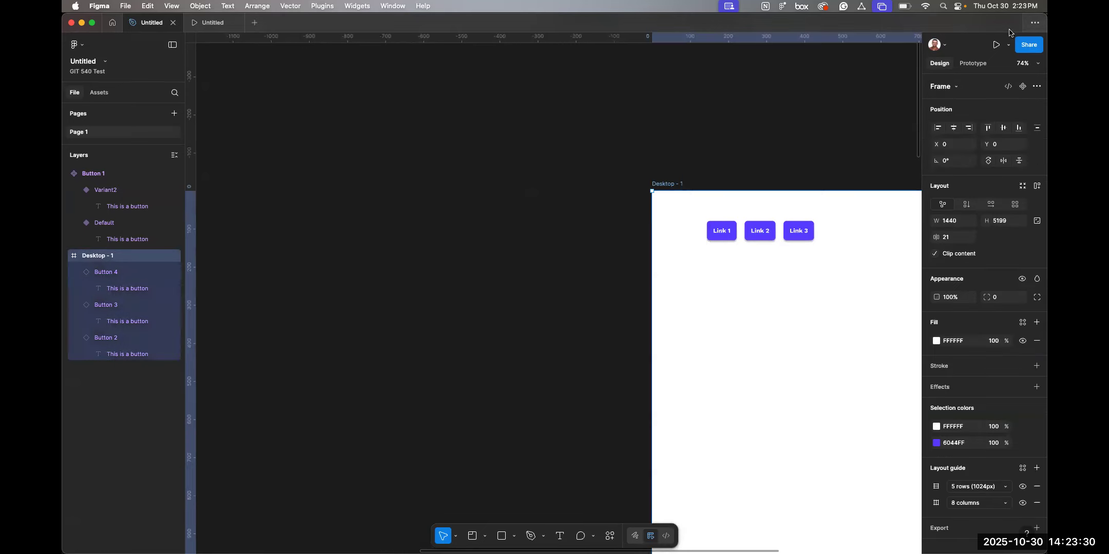
pyautogui.click(217, 30)
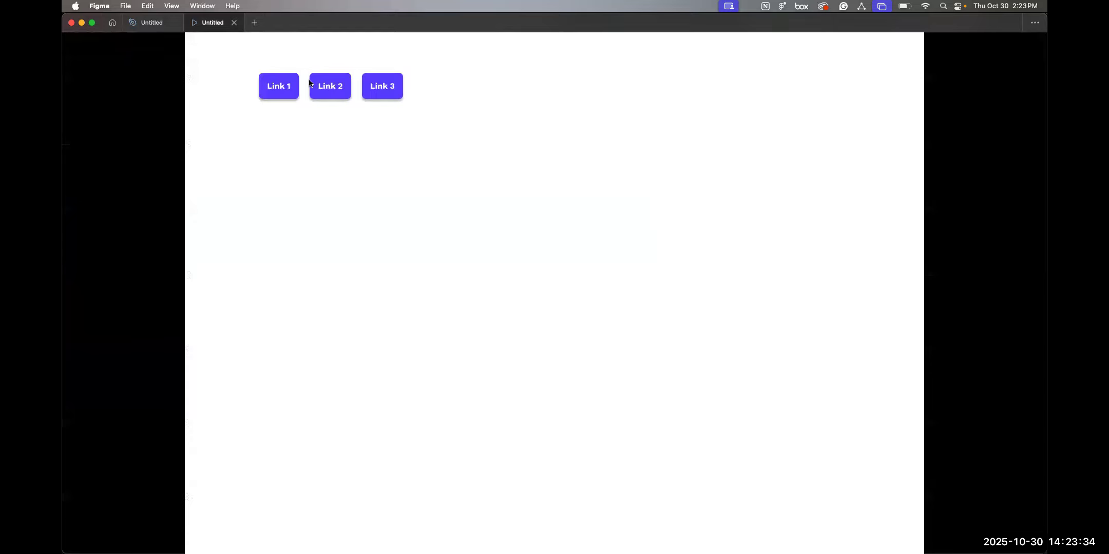
pyautogui.click(382, 84)
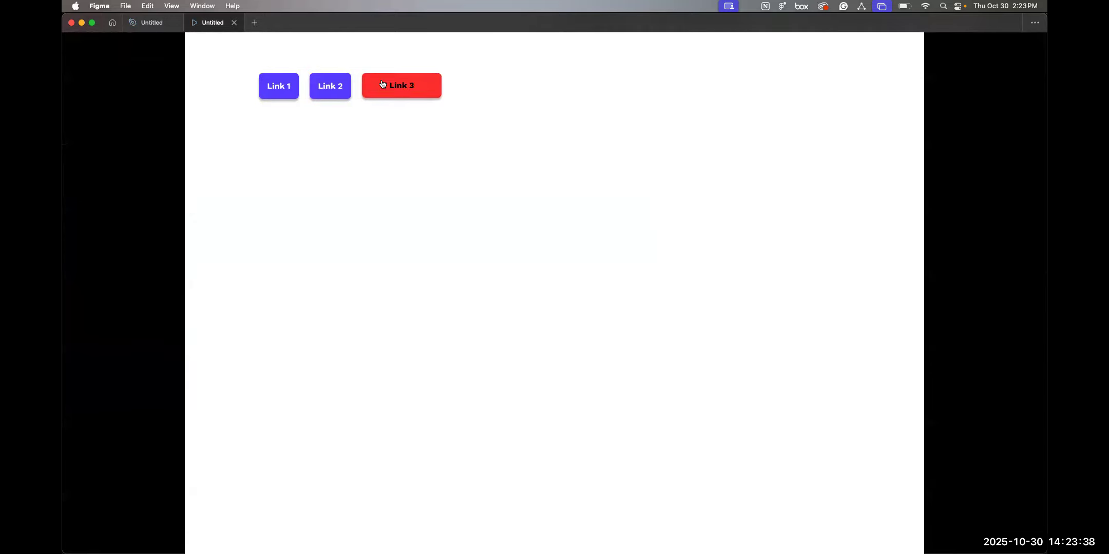
pyautogui.click(382, 84)
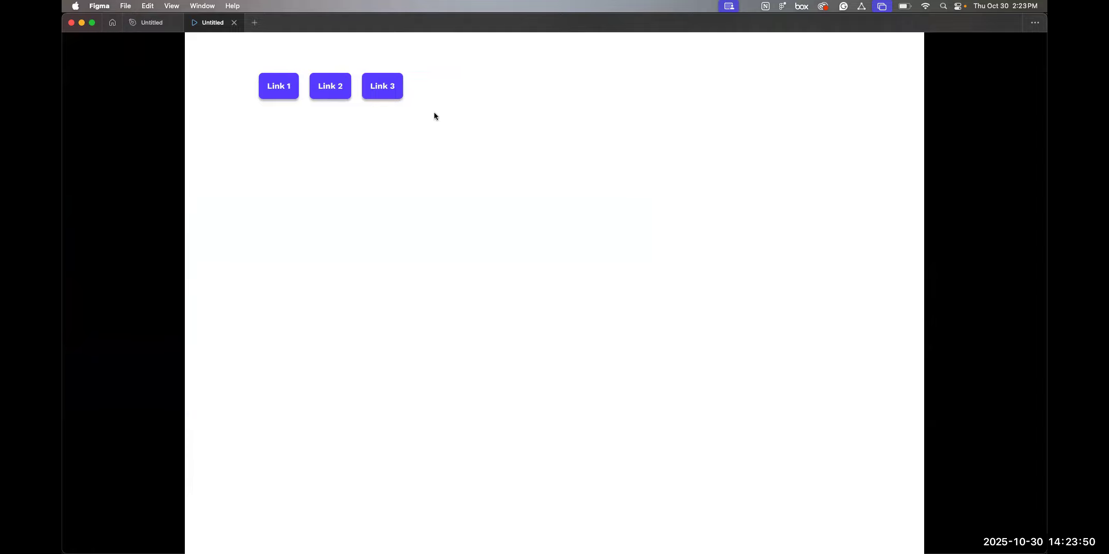
pyautogui.click(149, 23)
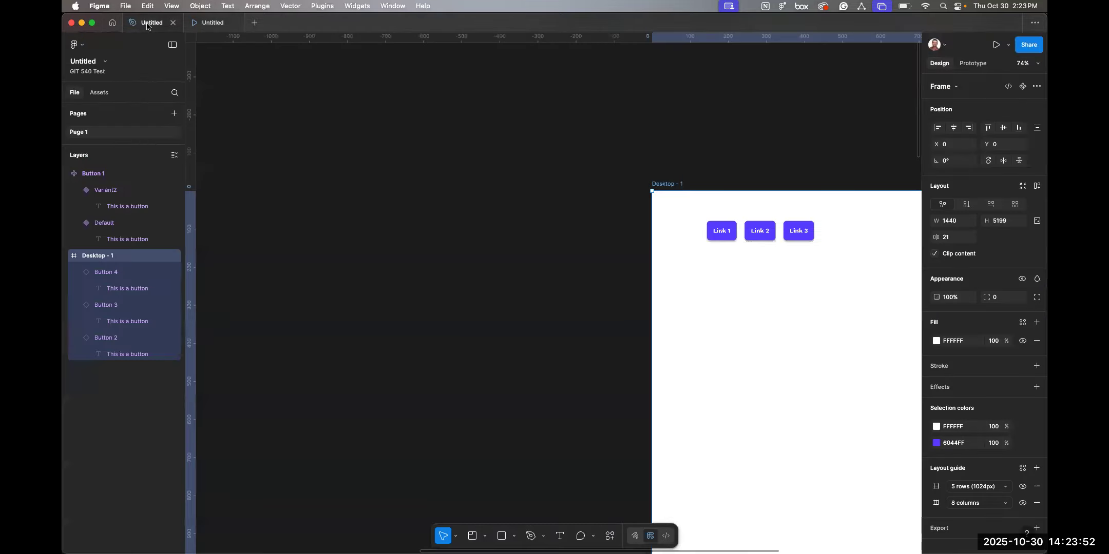
# Move the Desktop - 1 frame up and to the left on the canvas.
pyautogui.hscroll(8, 844, 280)
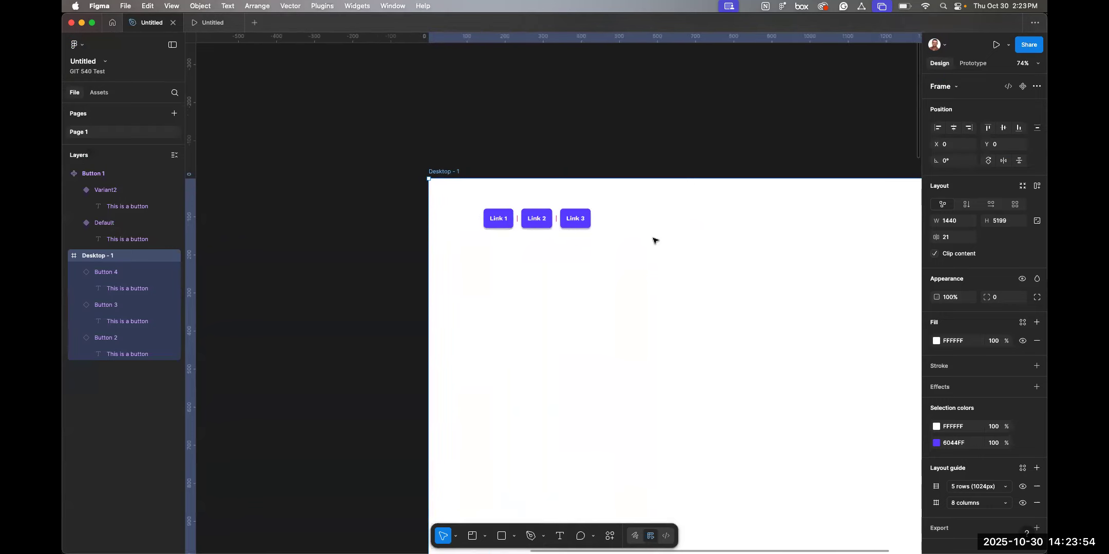
pyautogui.moveTo(635, 240); pyautogui.dragTo(515, 215)
# Switch the default button variant to a fixed width and set its height to 56.
pyautogui.hscroll(-15, 515, 215)
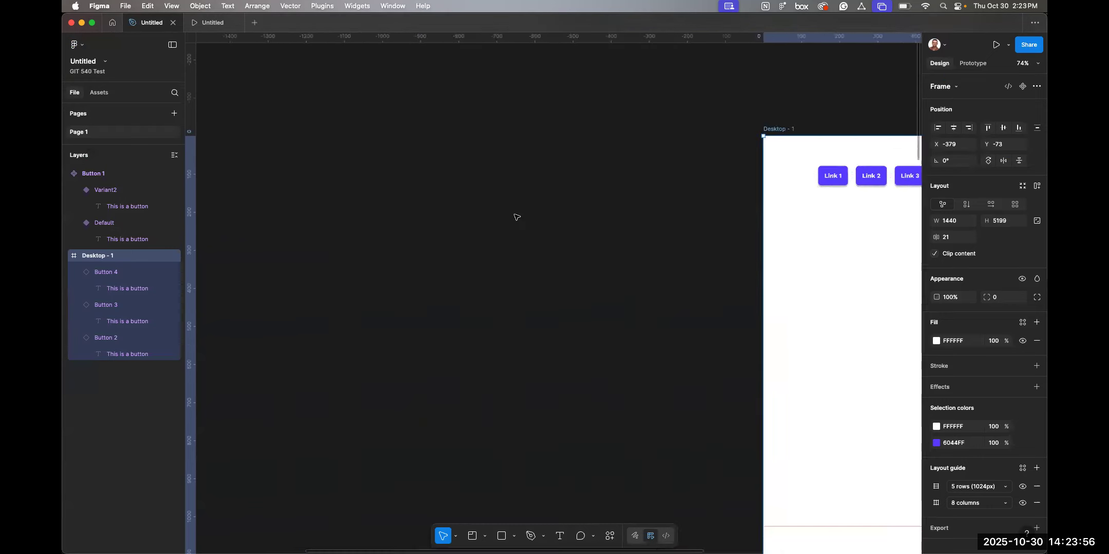
pyautogui.click(386, 284)
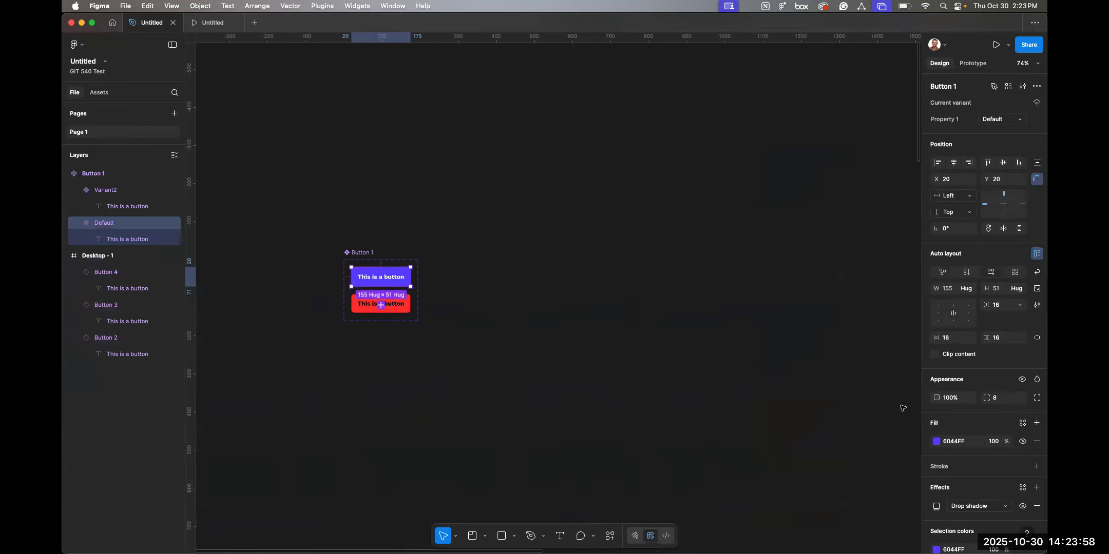
pyautogui.click(973, 292)
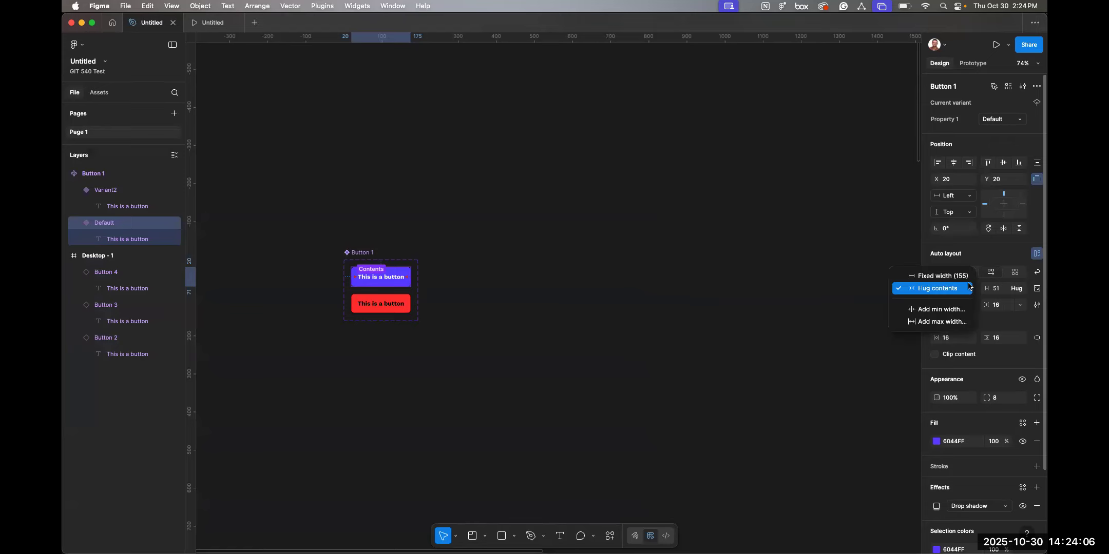
pyautogui.click(945, 281)
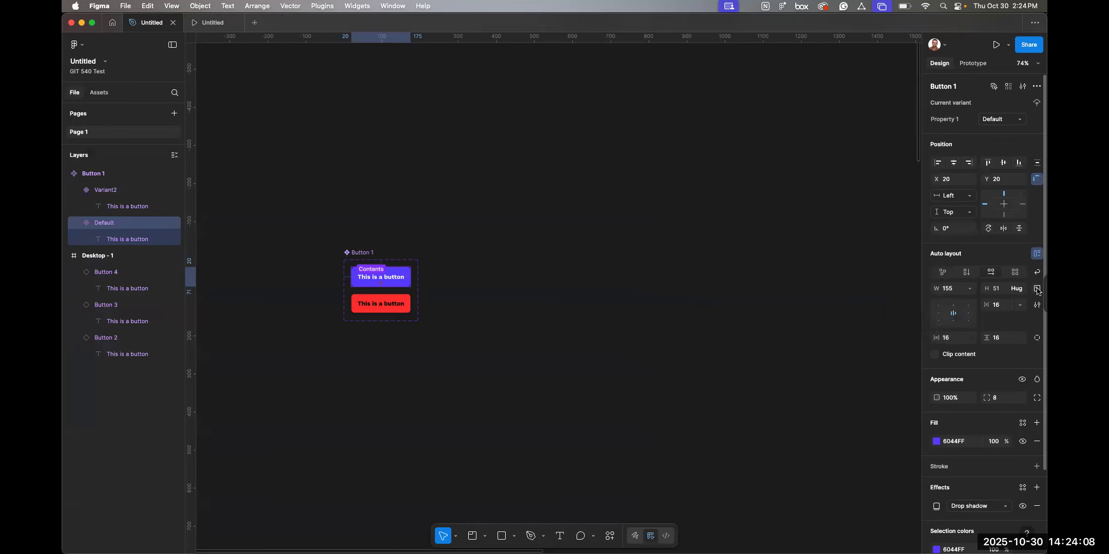
pyautogui.click(1016, 288)
pyautogui.click(990, 277)
pyautogui.click(1003, 289)
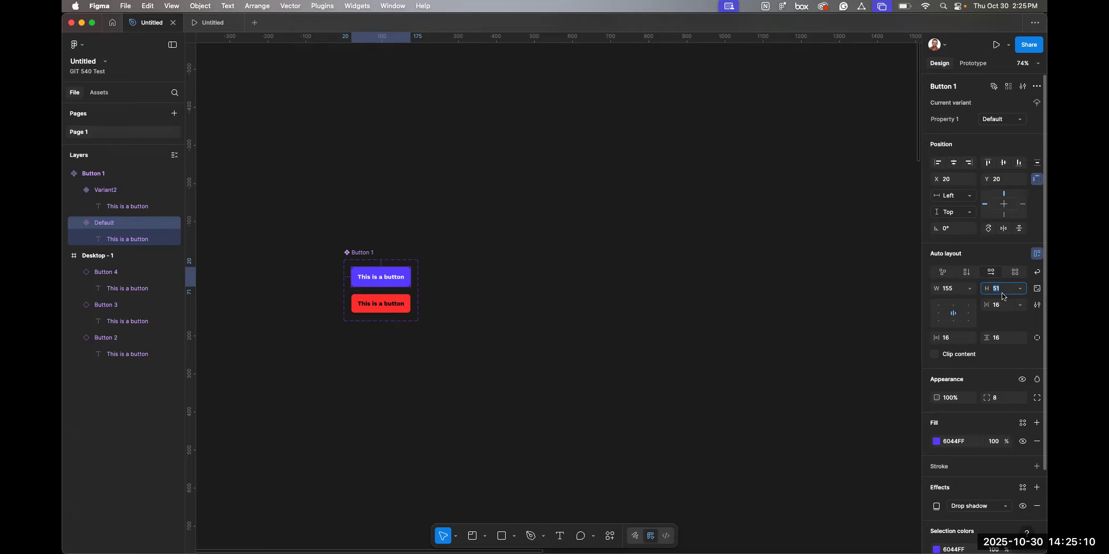
pyautogui.write('56')
pyautogui.press('Return')
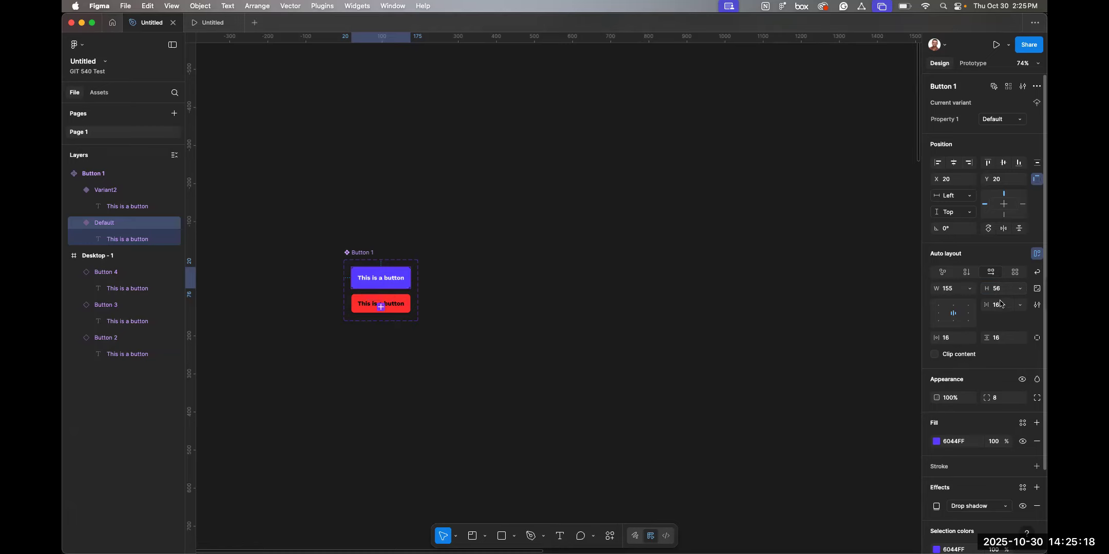
# Set the default button variant's width to 160.
pyautogui.click(953, 293)
pyautogui.write('8*20')
pyautogui.press('Return')
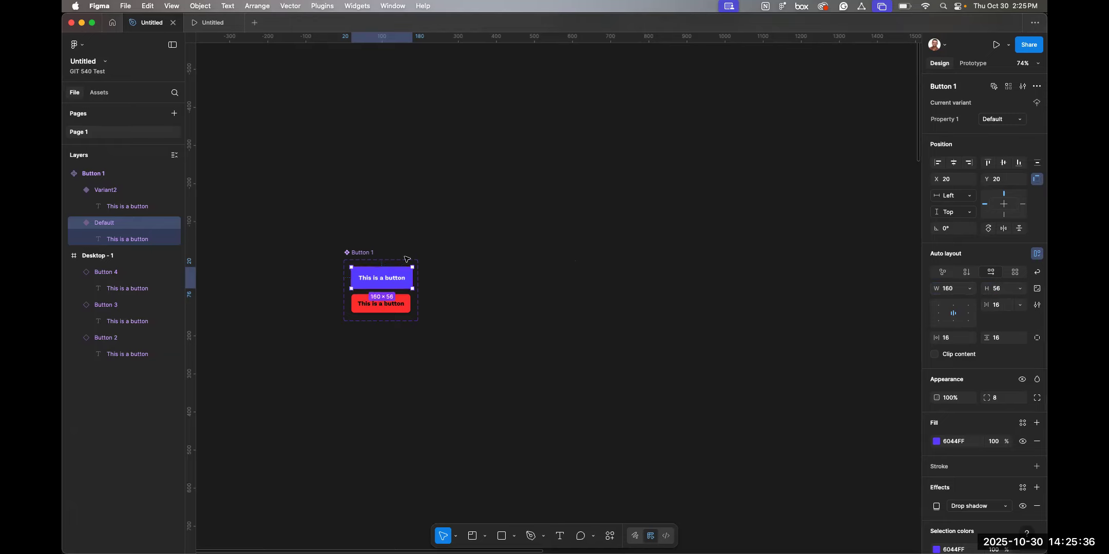
# Change the default button variant's label to "This is a really long button".
pyautogui.hscroll(2, 401, 272)
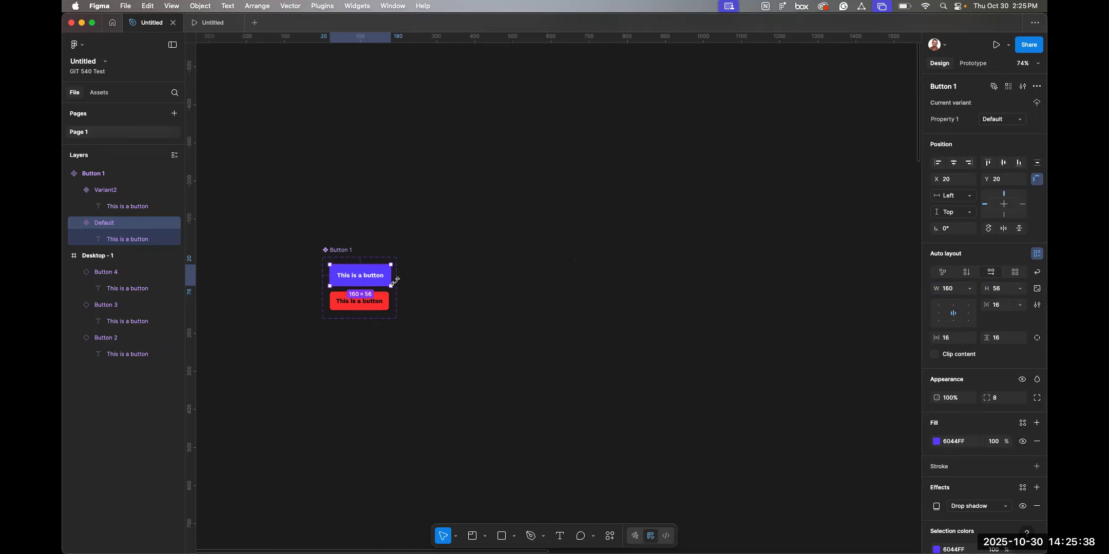
pyautogui.scroll(10, 360, 276)
pyautogui.doubleClick(375, 267)
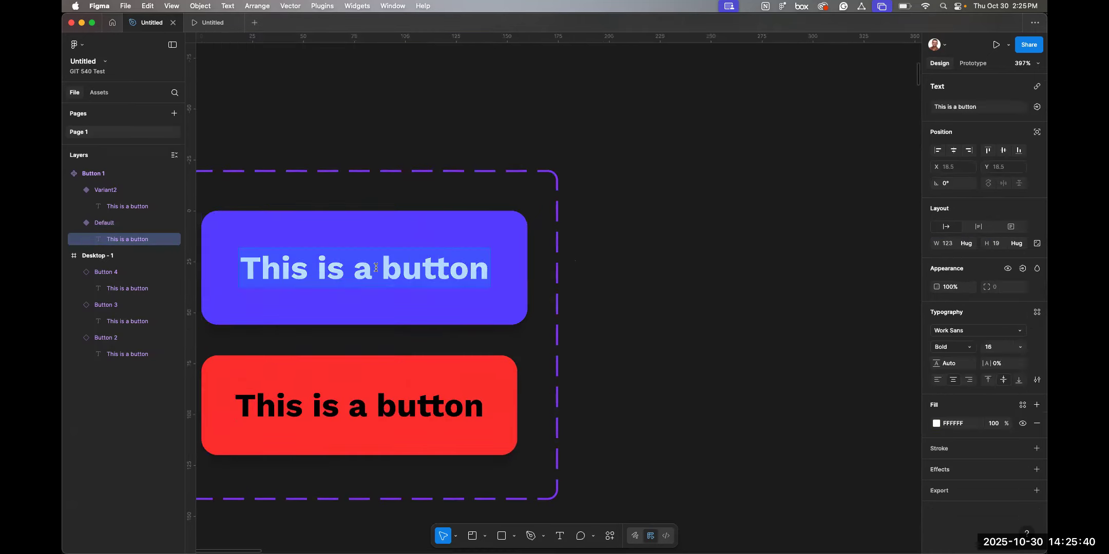
pyautogui.write('This i')
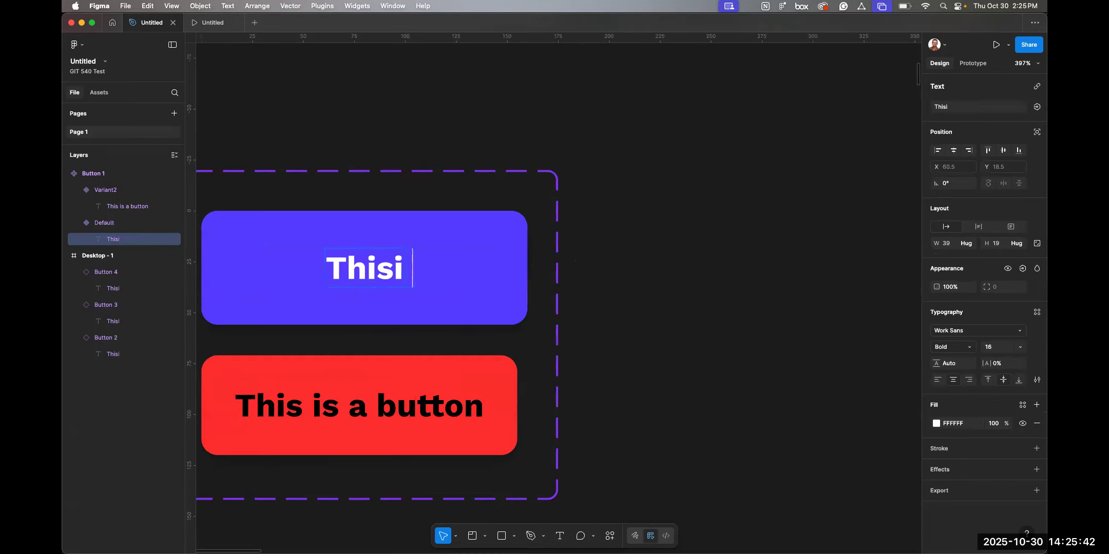
pyautogui.write('s a really ')
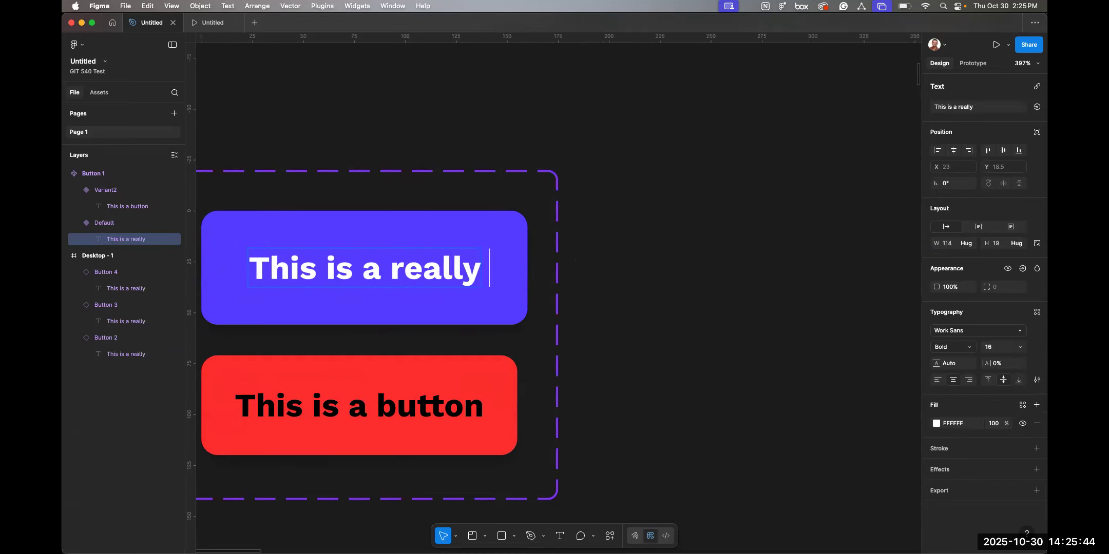
pyautogui.write('long but')
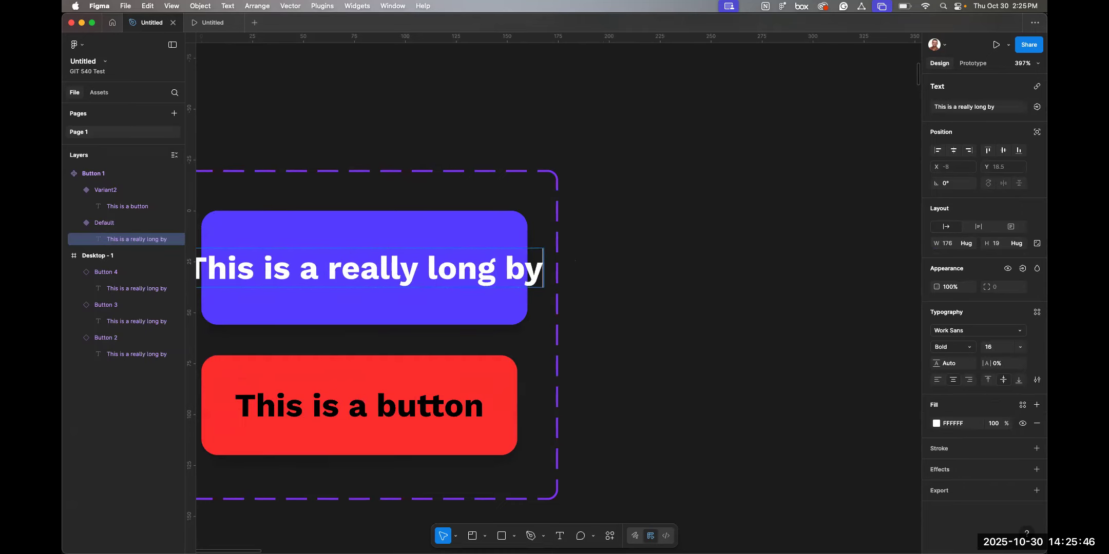
pyautogui.write('ton')
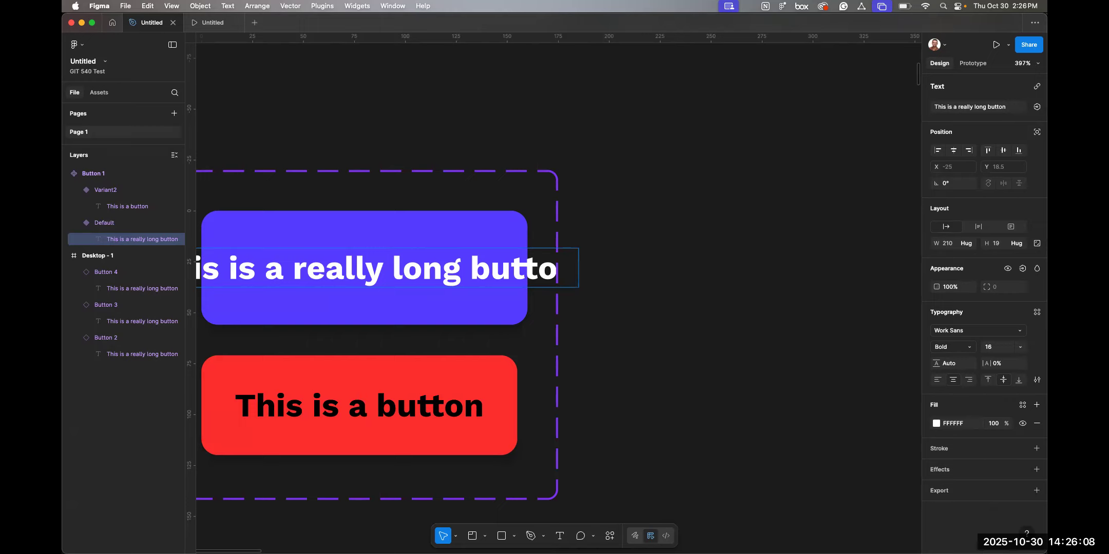
pyautogui.click(964, 246)
pyautogui.press('Escape')
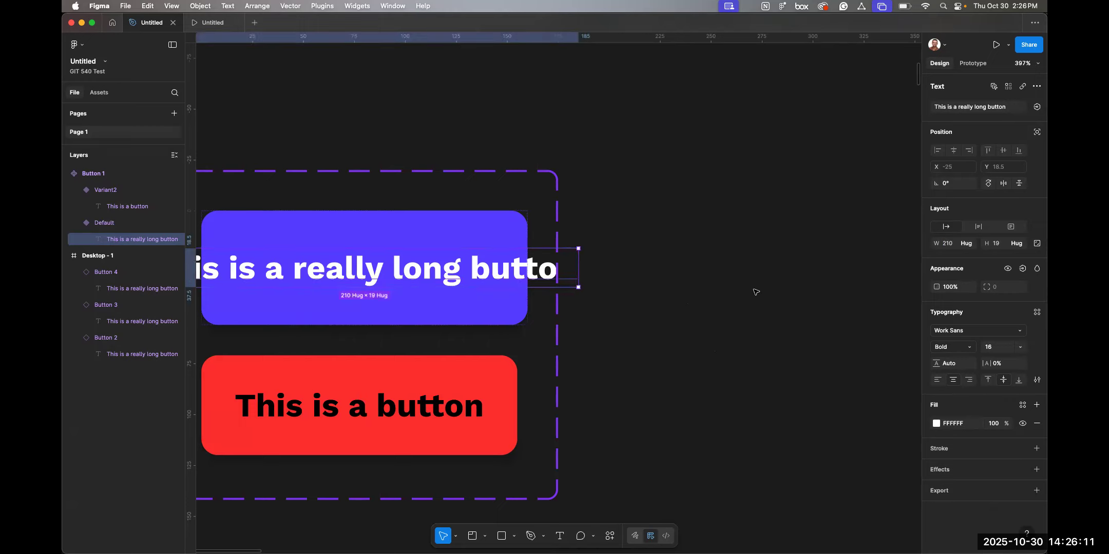
# Open the width sizing options for the default button variant.
pyautogui.click(383, 227)
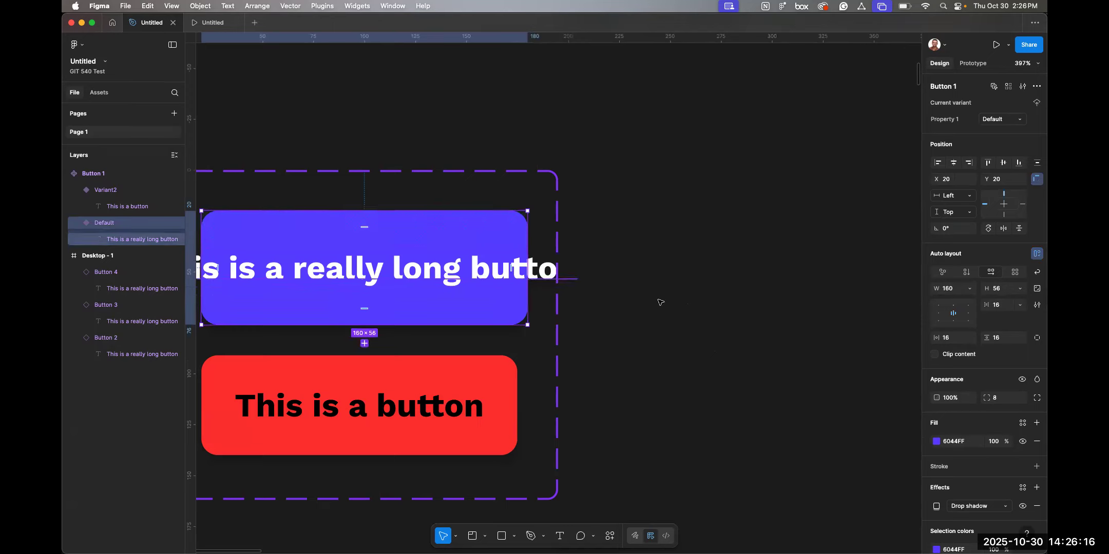
pyautogui.click(970, 291)
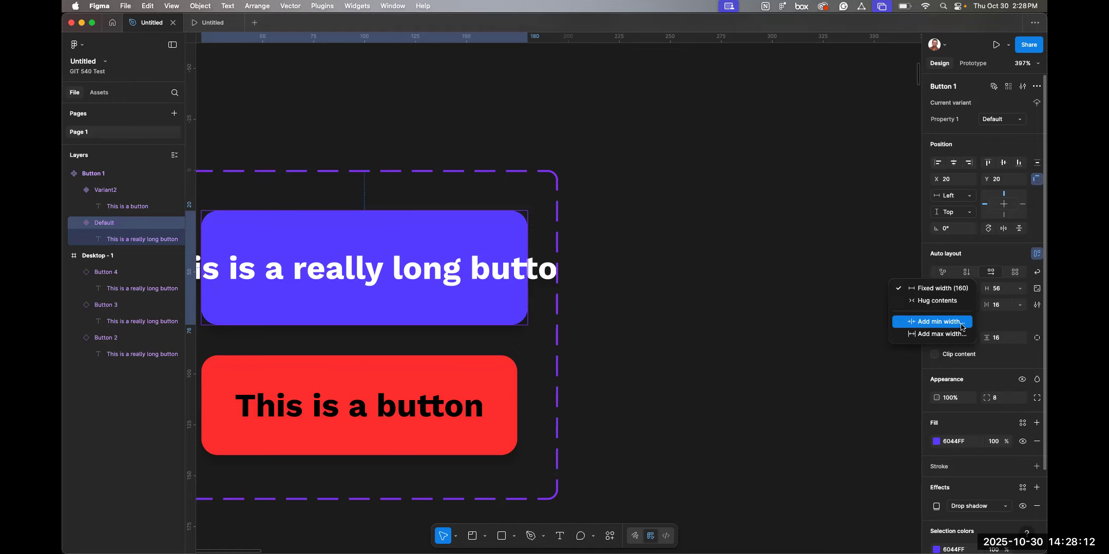
# Turn on the layout grid guides for the Desktop - 1 frame.
pyautogui.scroll(-5, 704, 298)
pyautogui.scroll(-2, 704, 297)
pyautogui.hscroll(15, 704, 298)
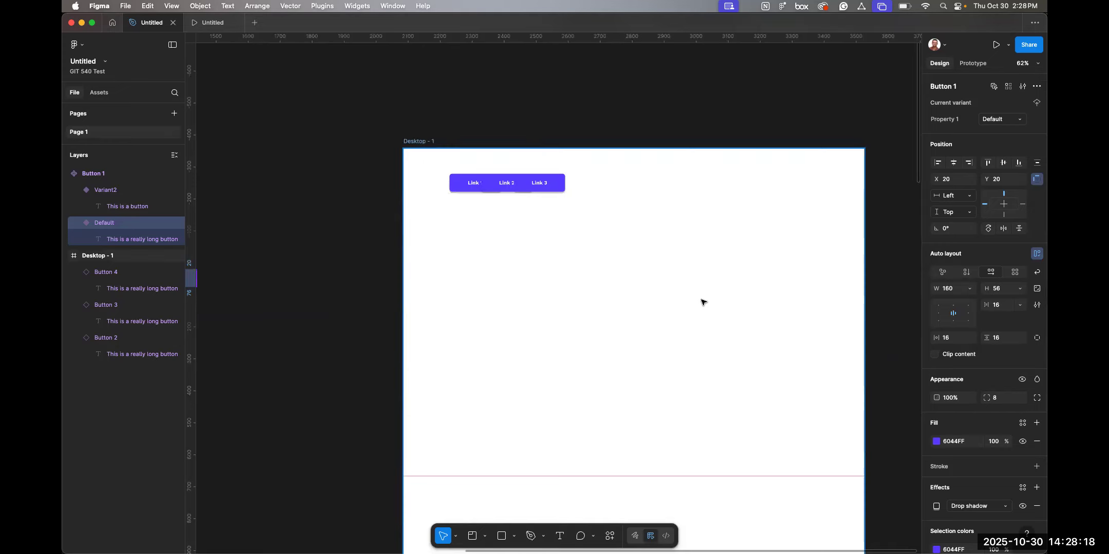
pyautogui.hotkey('ctrl', 'shift', '4')
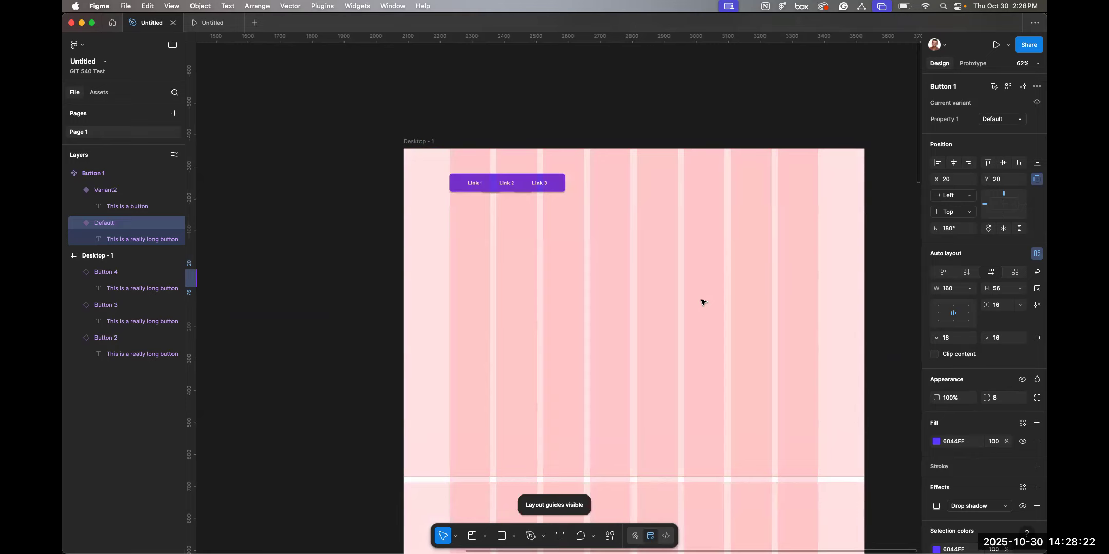
pyautogui.hotkey('ctrl', 'g')
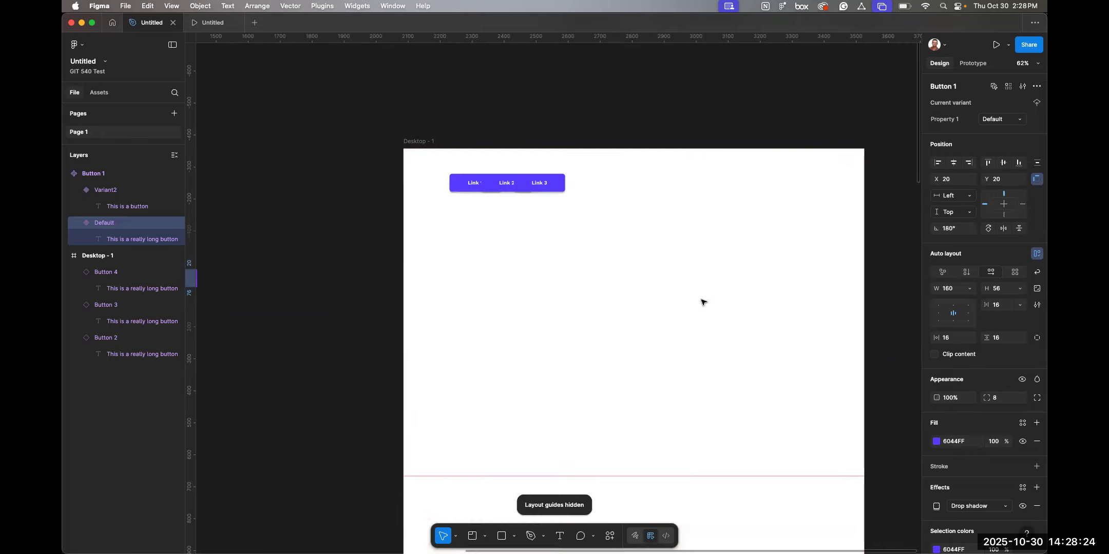
pyautogui.hotkey('ctrl', 'g')
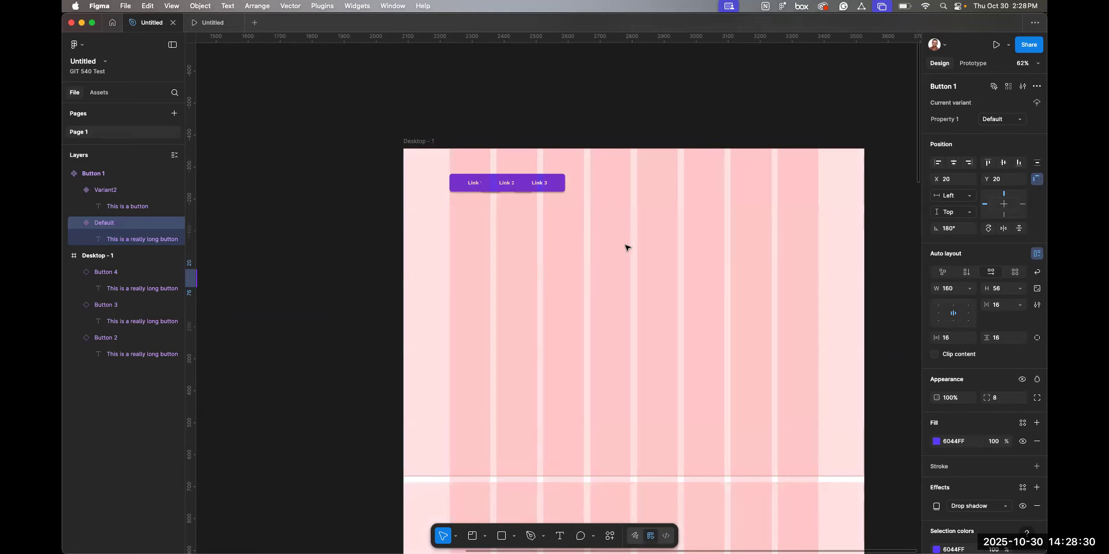
# Select the three Link button instances on the Desktop - 1 frame and delete them.
pyautogui.click(540, 188)
pyautogui.keyDown('shift'); pyautogui.click(502, 189); pyautogui.keyUp('shift')
pyautogui.keyDown('shift'); pyautogui.click(460, 189); pyautogui.keyUp('shift')
pyautogui.press('Delete')
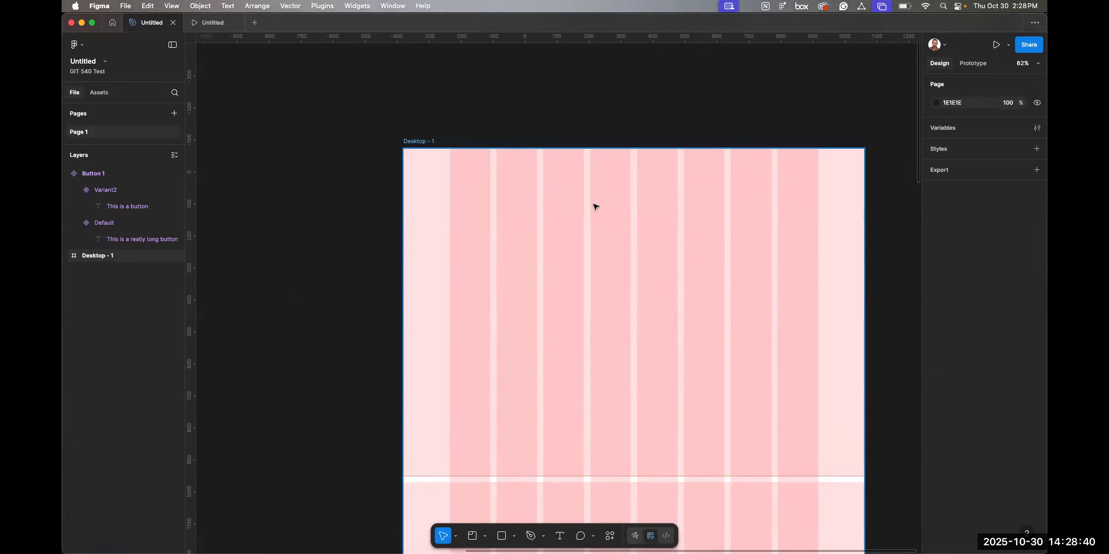
pyautogui.hscroll(2, 596, 207)
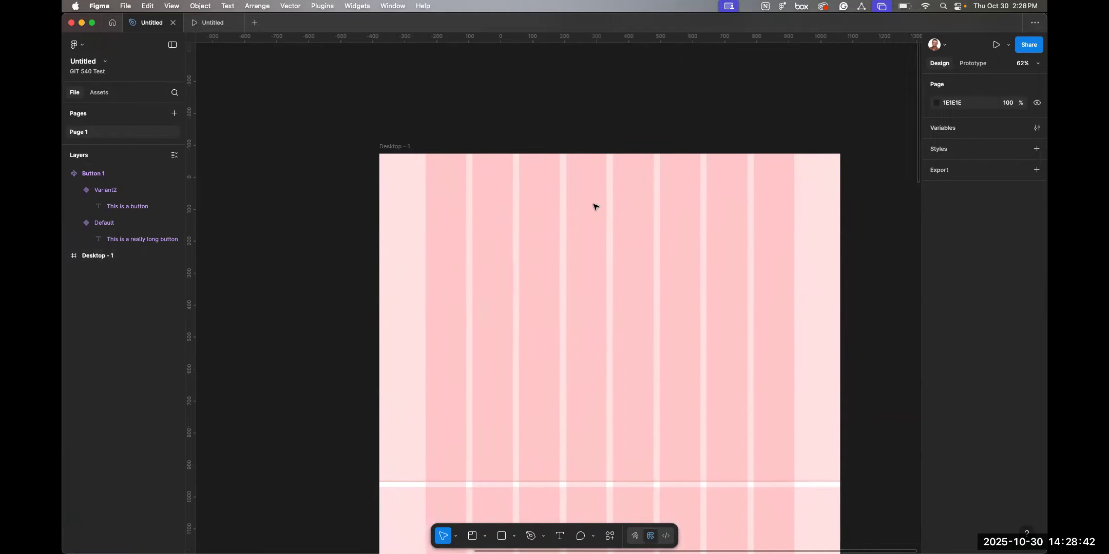
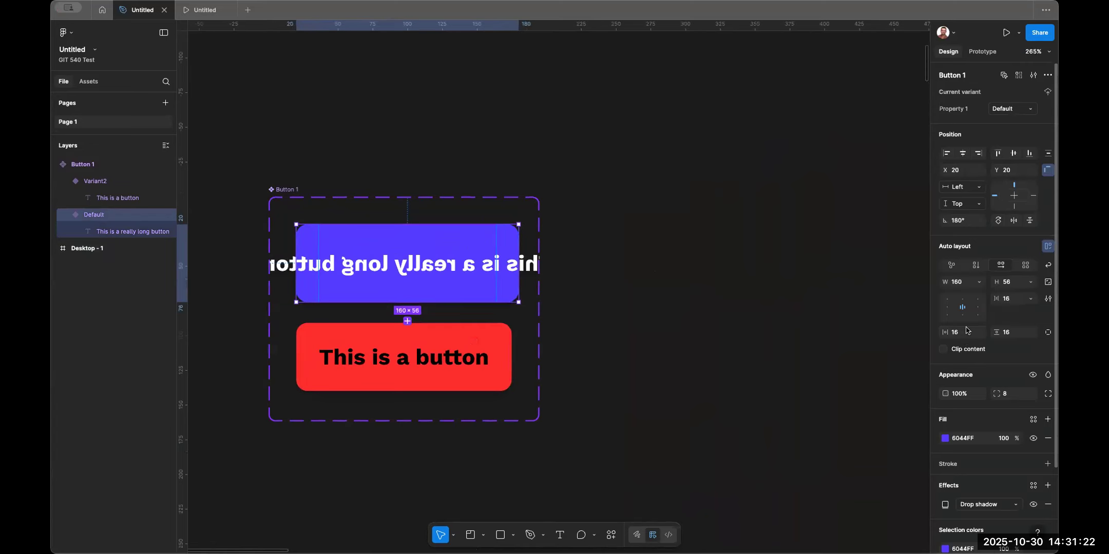
# Undo the last change and set the default button variant's width to hug contents.
pyautogui.press('super+z')
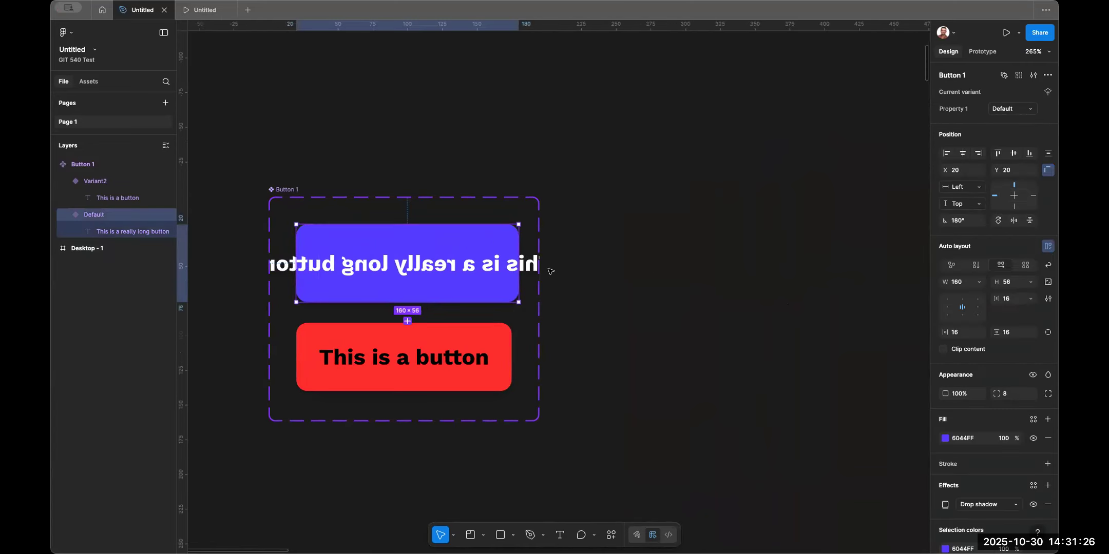
pyautogui.click(977, 282)
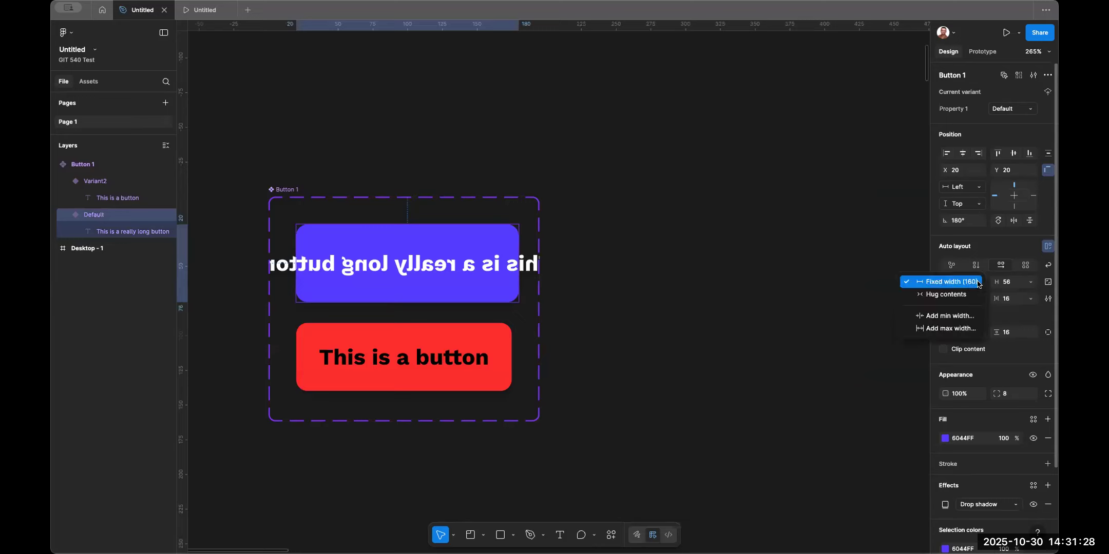
pyautogui.click(961, 295)
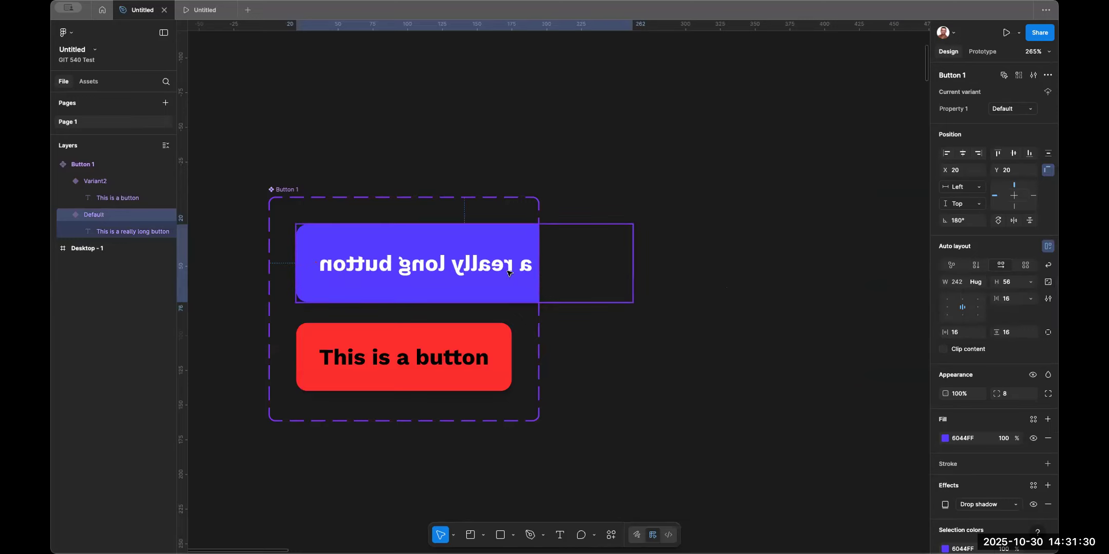
# Change the default button variant's label back to "This is a button".
pyautogui.doubleClick(471, 265)
pyautogui.hotkey('ctrl', 'a')
pyautogui.write('Th')
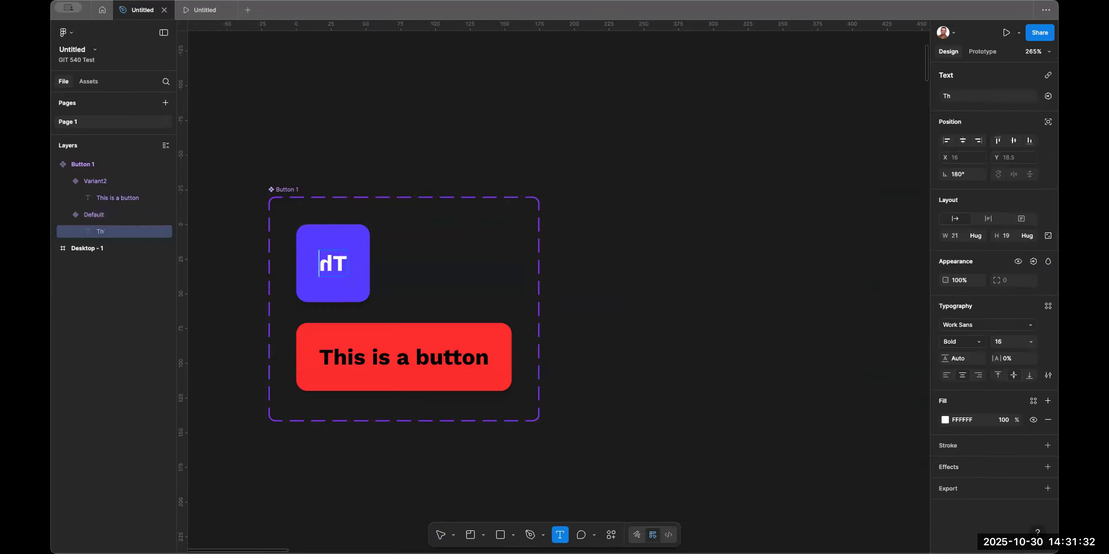
pyautogui.write('is is a button')
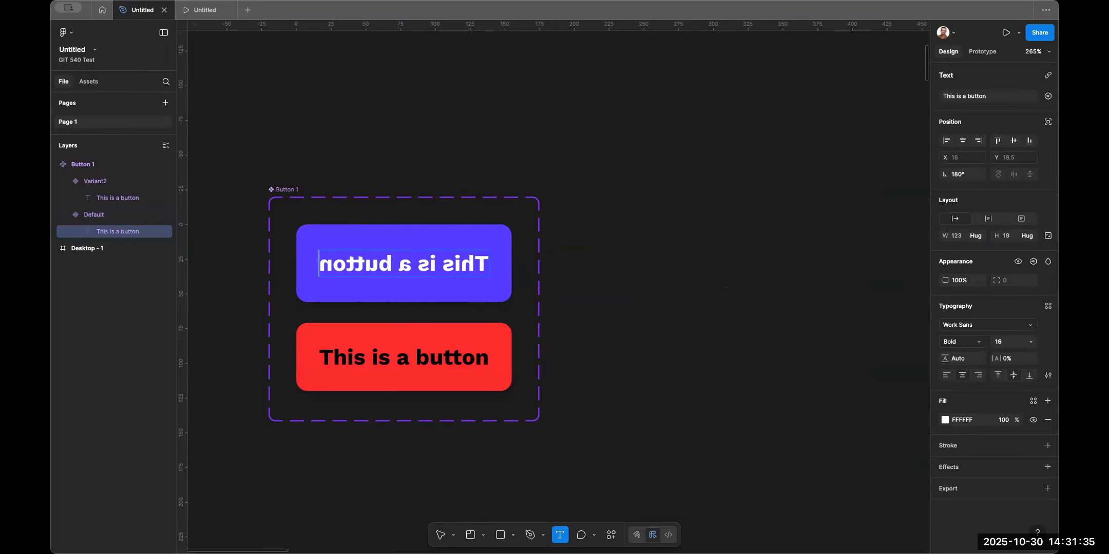
pyautogui.hotkey('ctrl', 'a')
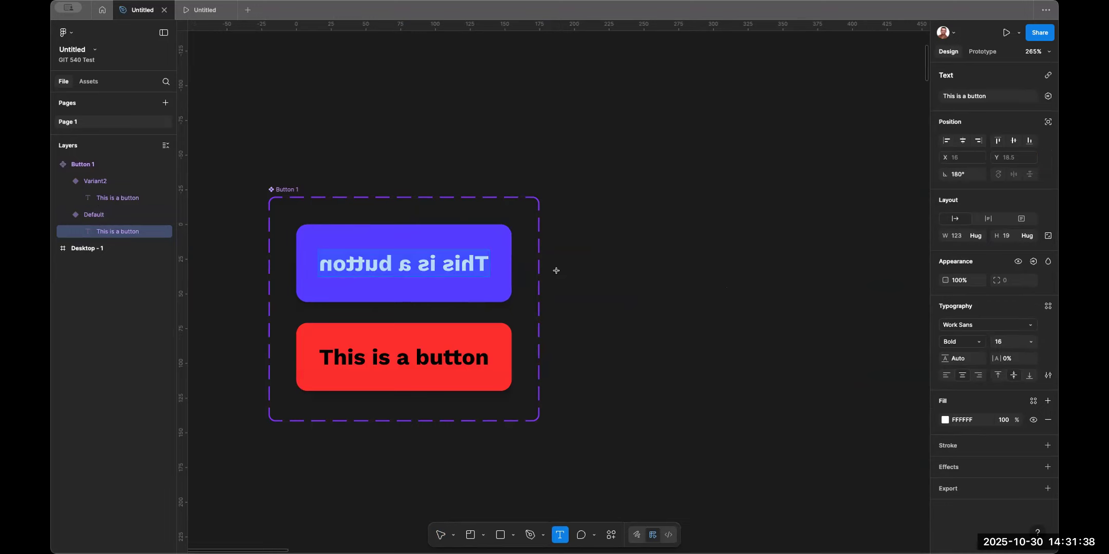
pyautogui.press('Escape')
pyautogui.hotkey('shift', 'p')
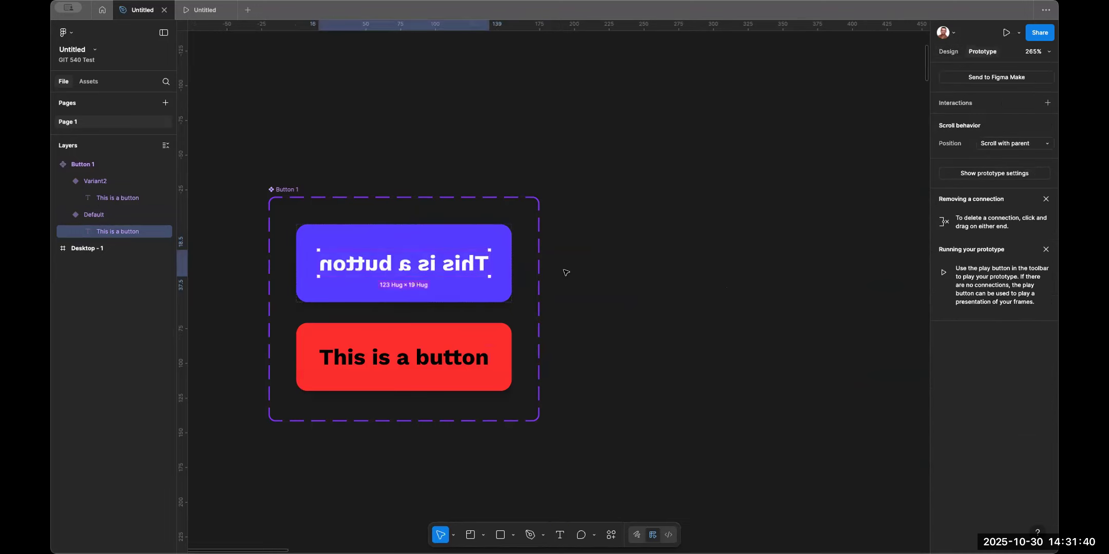
# Flip the default variant's label text so it reads correctly instead of mirrored.
pyautogui.click(535, 261)
pyautogui.doubleClick(471, 265)
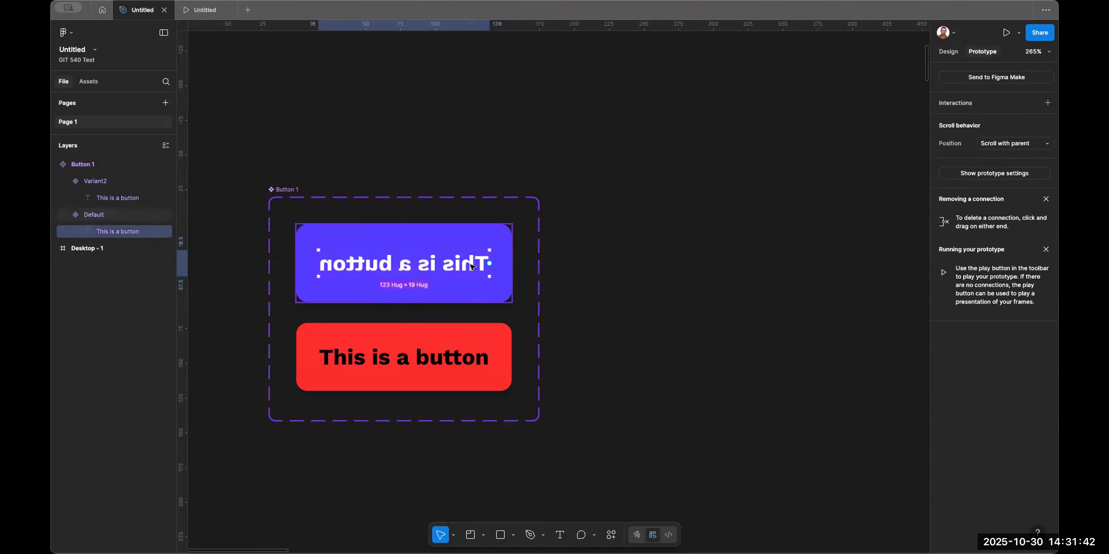
pyautogui.click(557, 276)
pyautogui.click(470, 267)
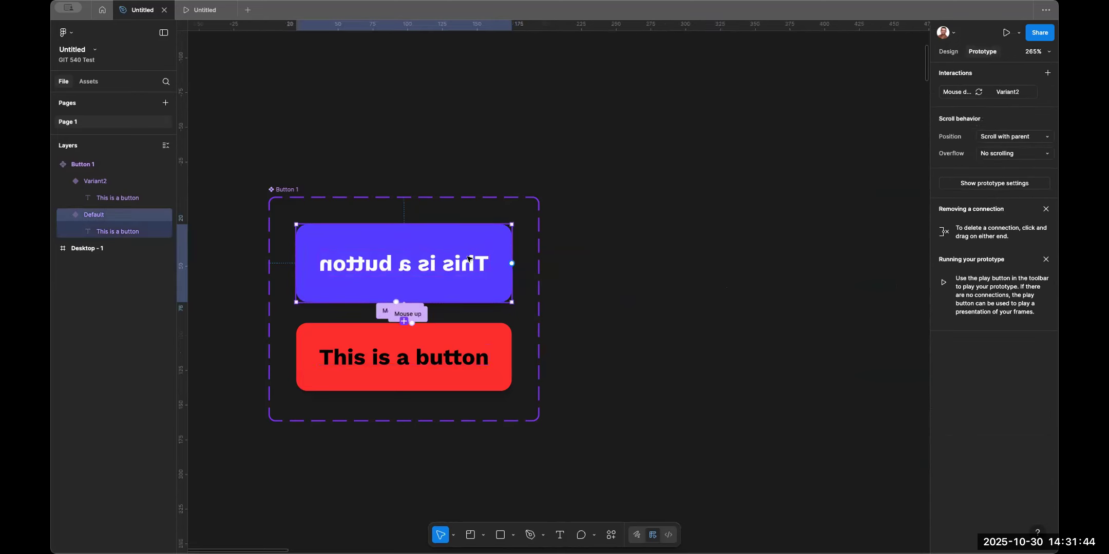
pyautogui.doubleClick(469, 261)
pyautogui.hotkey('shift', 'v')
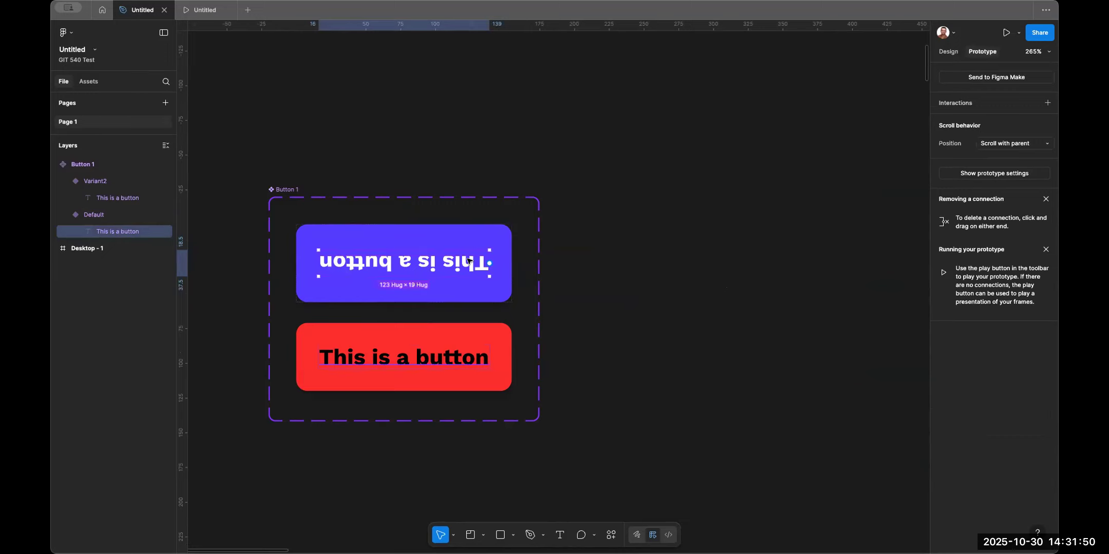
pyautogui.hotkey('shift', 'h')
pyautogui.hotkey('shift', 'v')
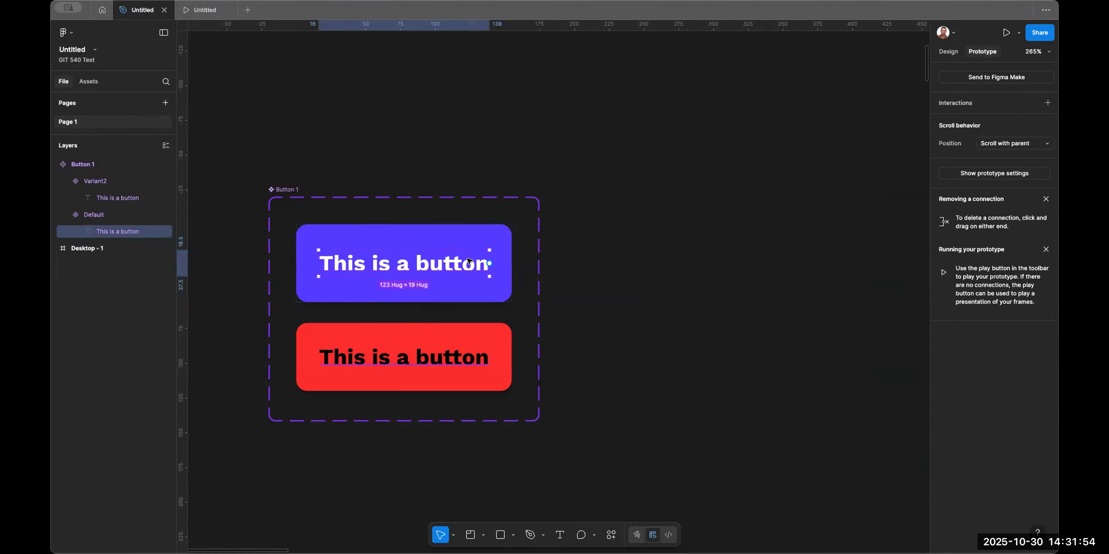
pyautogui.press('Escape')
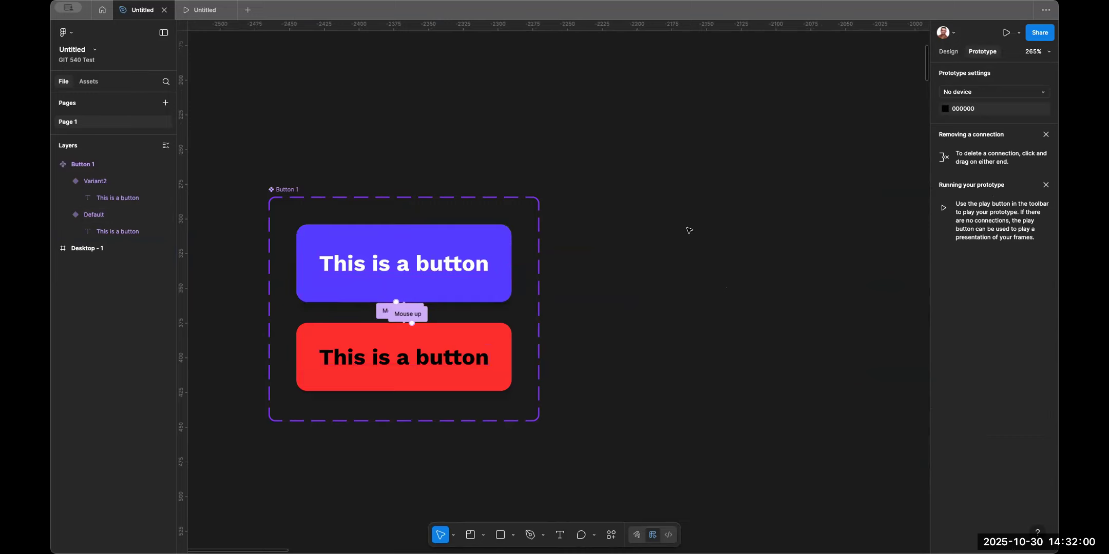
# Drag a new instance of the button component out beside the component set.
pyautogui.scroll(-5, 695, 273)
pyautogui.scroll(-2, 695, 272)
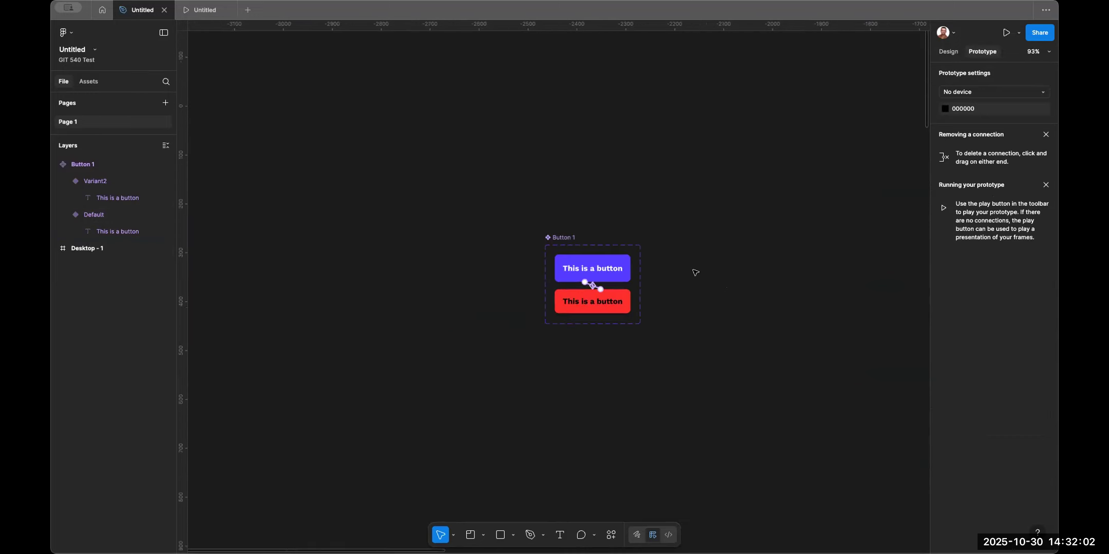
pyautogui.hscroll(10, 668, 280)
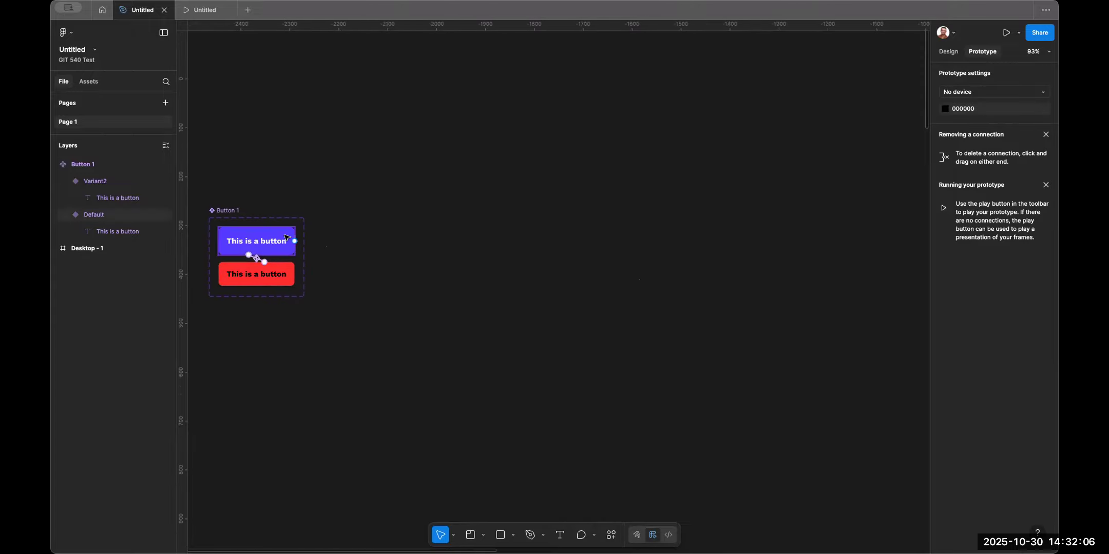
pyautogui.click(262, 241)
pyautogui.moveTo(275, 239); pyautogui.dragTo(893, 208)
# Move the button instance into the top-right area of the Desktop - 1 frame.
pyautogui.hscroll(15, 893, 208)
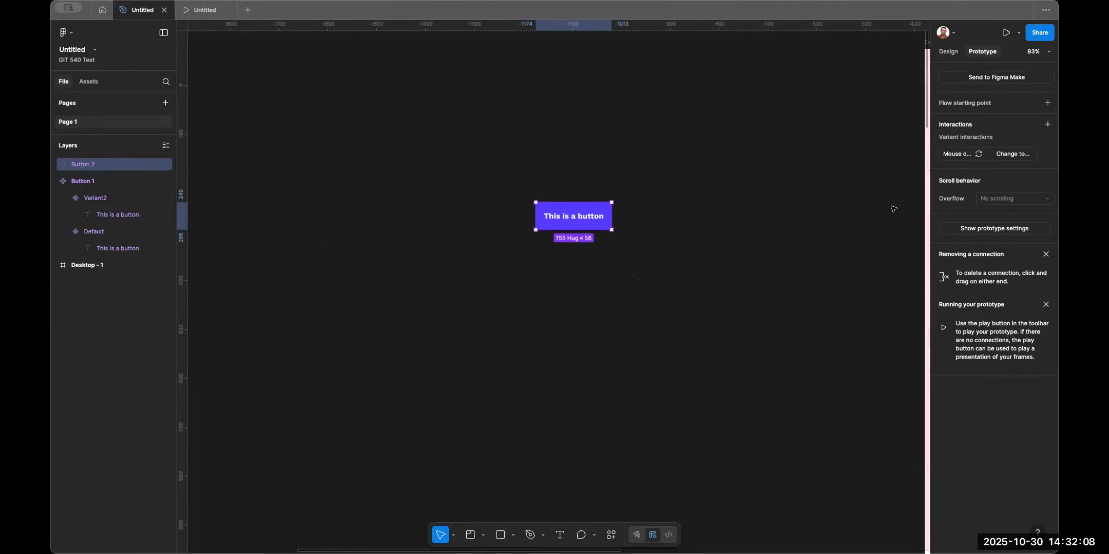
pyautogui.scroll(1, 893, 209)
pyautogui.scroll(-5, 893, 208)
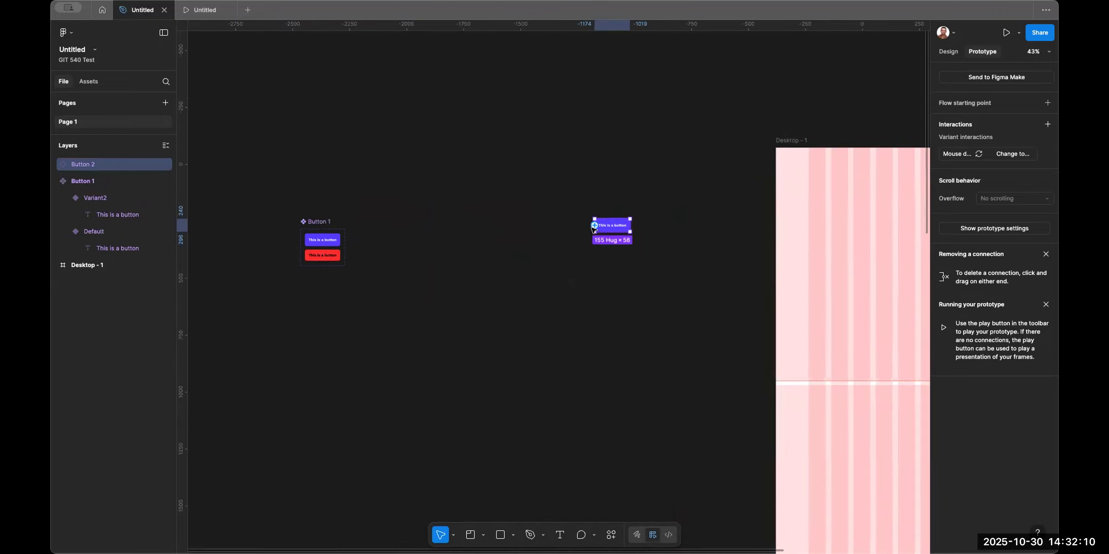
pyautogui.moveTo(630, 224); pyautogui.dragTo(869, 220)
pyautogui.click(948, 51)
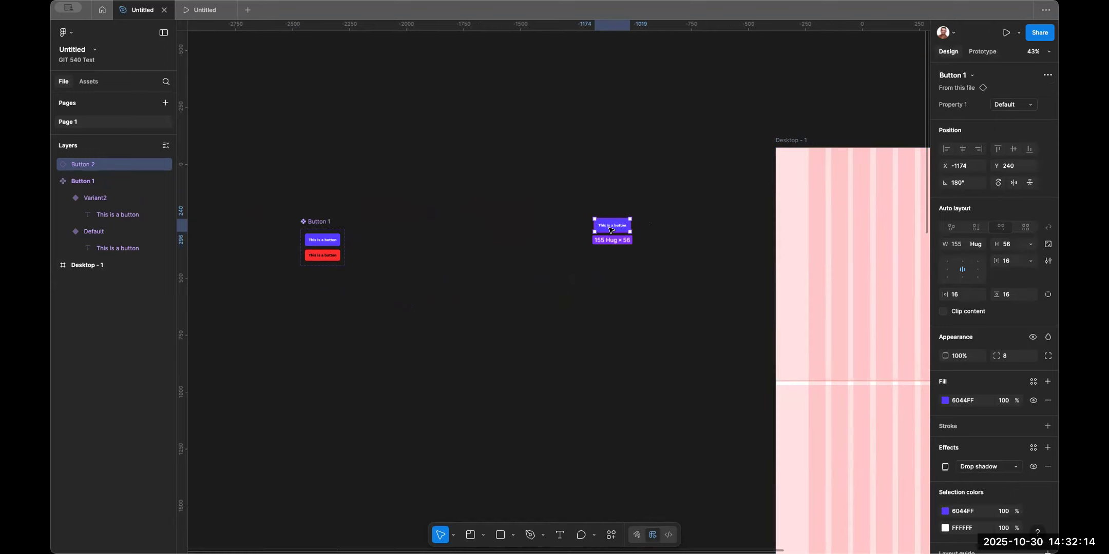
pyautogui.moveTo(616, 226); pyautogui.dragTo(882, 199)
pyautogui.hscroll(10, 646, 215)
pyautogui.moveTo(577, 200); pyautogui.dragTo(749, 173)
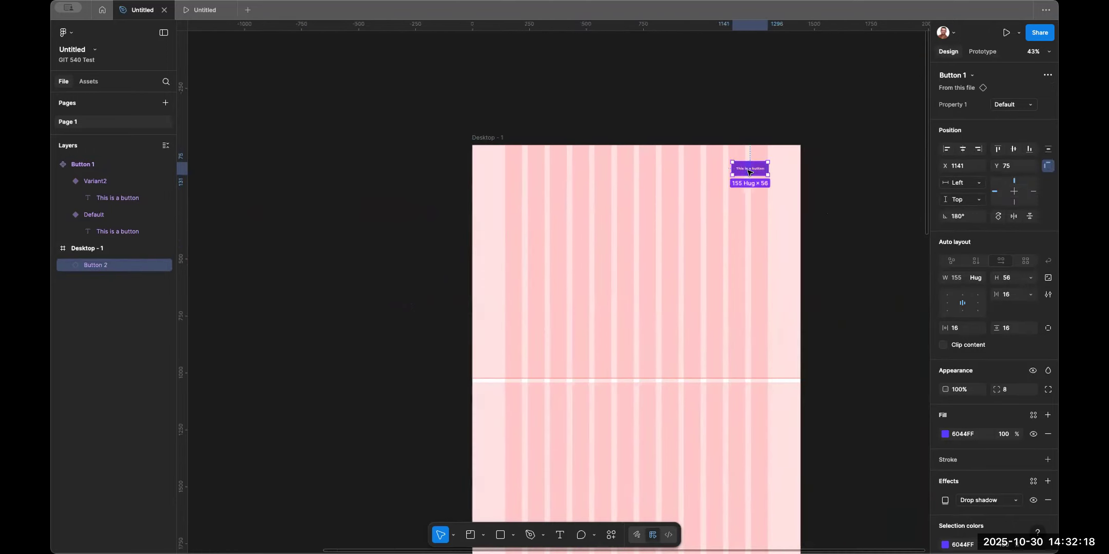
# Change the instance's label to "Contact Me" and shift the button slightly to the right.
pyautogui.scroll(10, 749, 172)
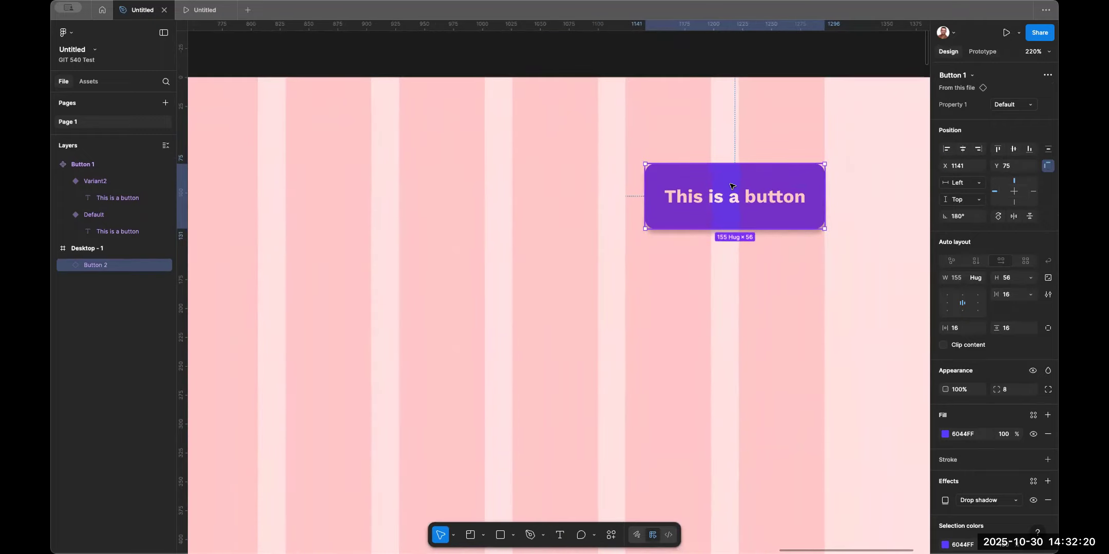
pyautogui.doubleClick(723, 200)
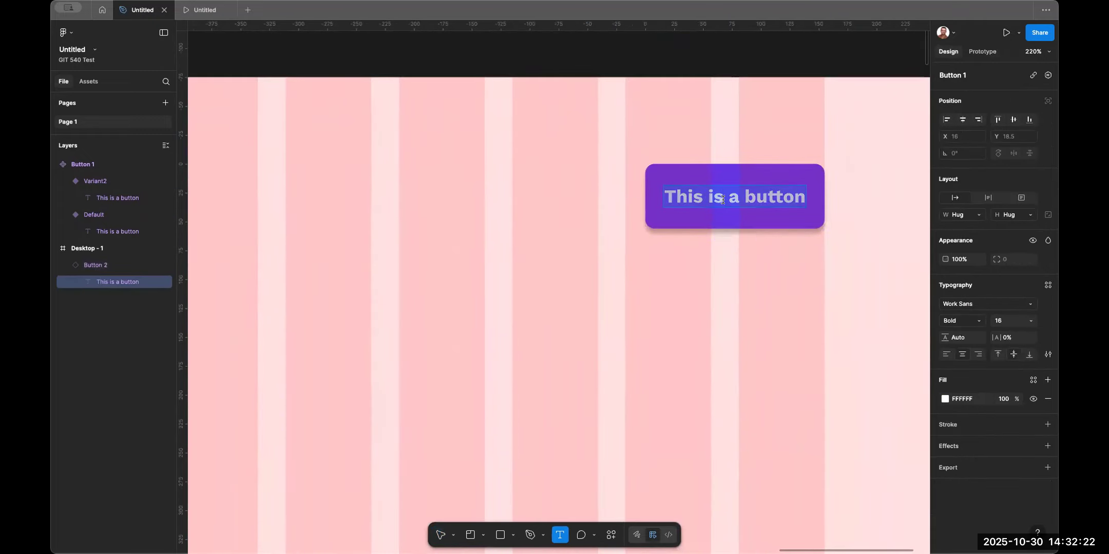
pyautogui.write('Contact ')
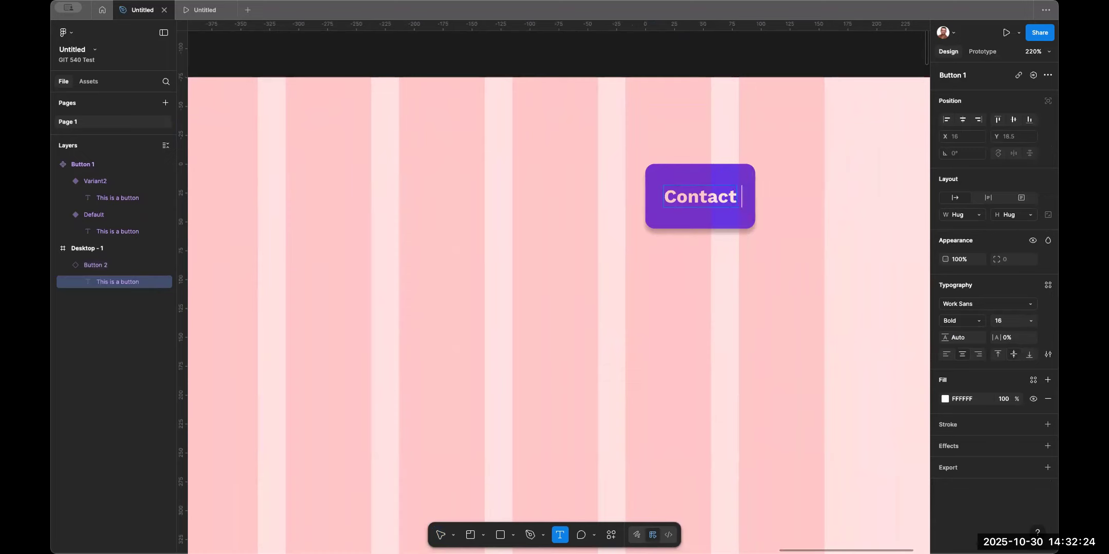
pyautogui.write('Me')
pyautogui.press('Escape')
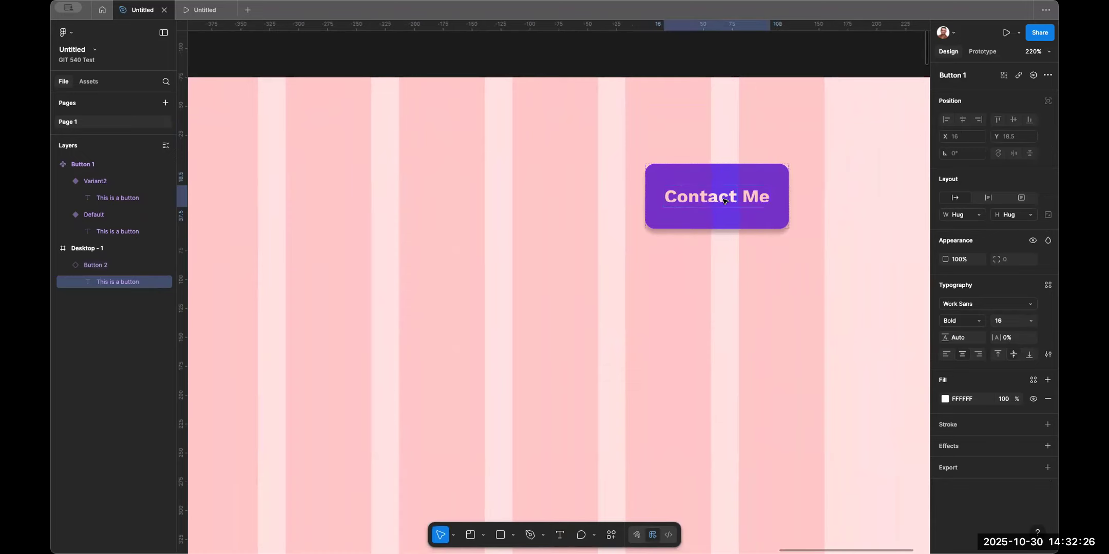
pyautogui.click(681, 211)
pyautogui.moveTo(673, 215); pyautogui.dragTo(710, 216)
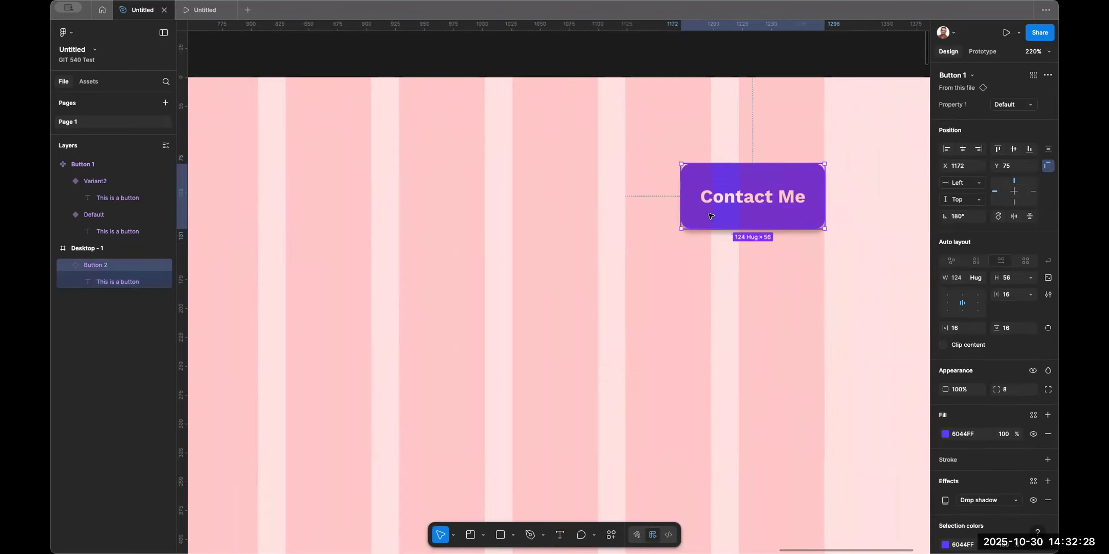
# Create a text box left of the button containing "Home".
pyautogui.hscroll(-3, 542, 183)
pyautogui.press('t')
pyautogui.moveTo(489, 190); pyautogui.dragTo(678, 213)
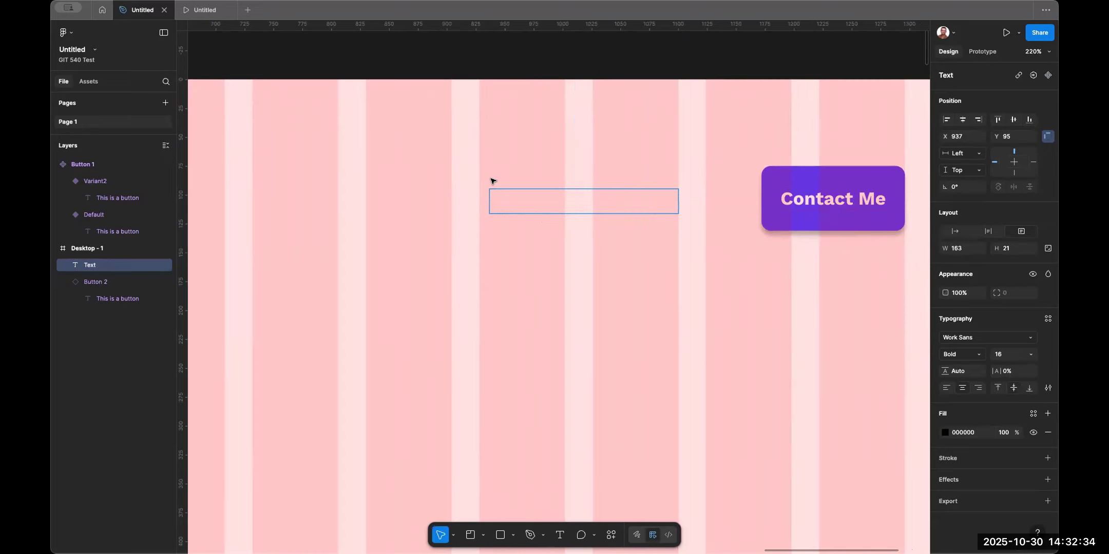
pyautogui.write('Home')
pyautogui.press('Escape')
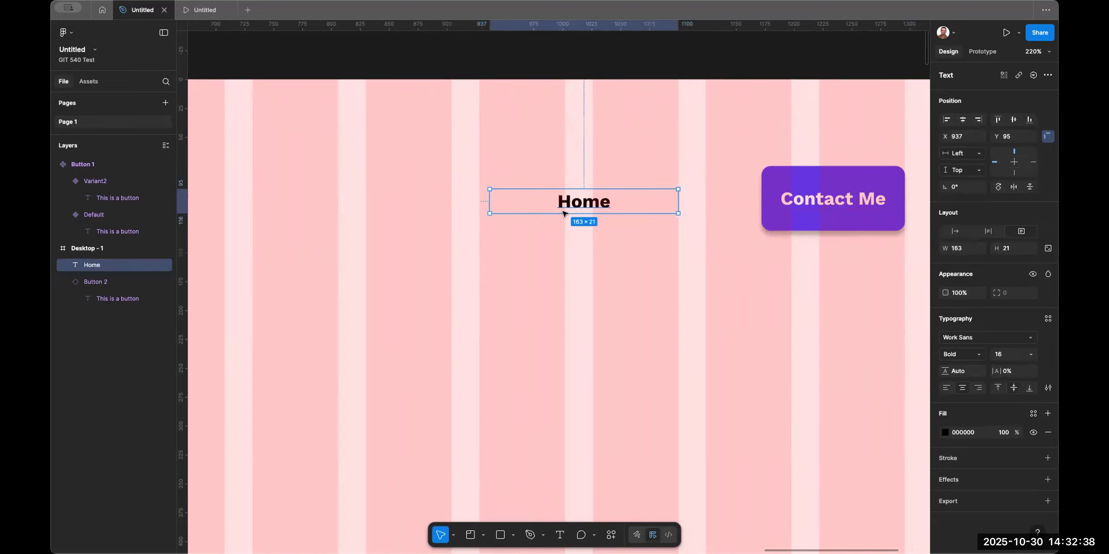
# Move the Home text further left and switch it to auto width.
pyautogui.scroll(-5, 563, 213)
pyautogui.moveTo(565, 208); pyautogui.dragTo(415, 209)
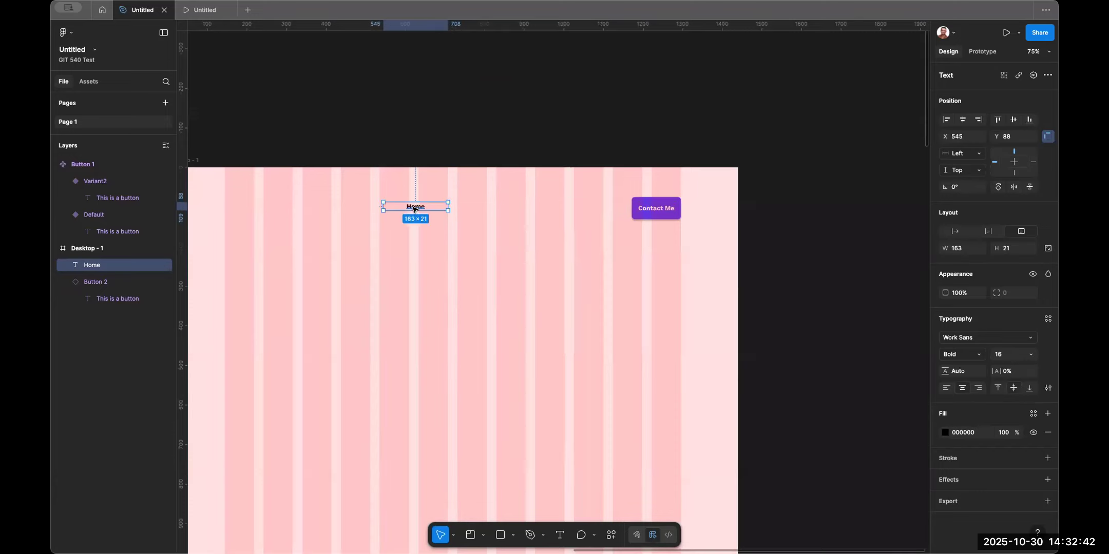
pyautogui.click(970, 251)
pyautogui.press('Return')
pyautogui.click(969, 136)
pyautogui.click(1037, 249)
pyautogui.click(1047, 249)
pyautogui.click(955, 231)
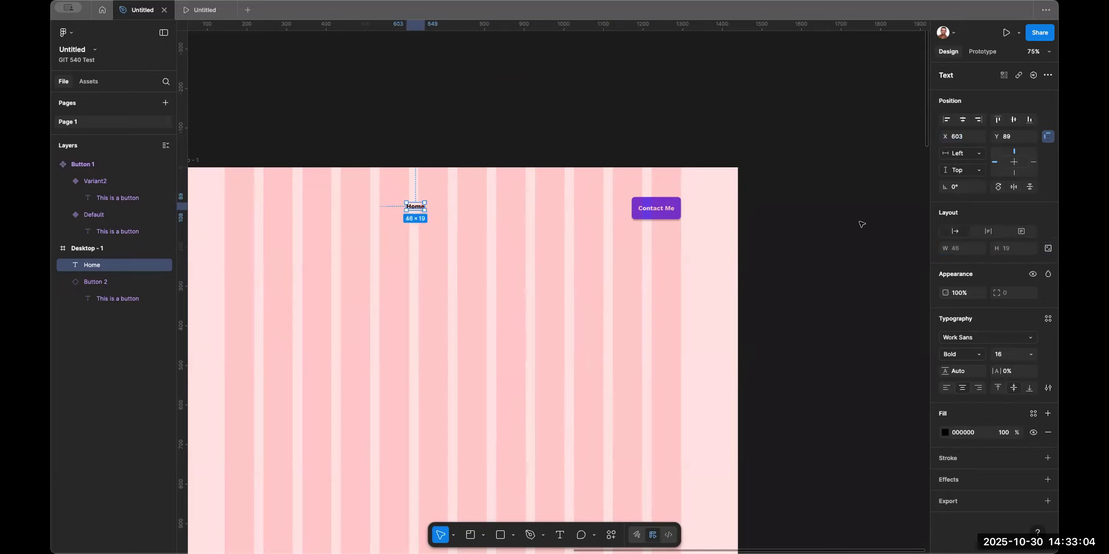
# Duplicate the Home text to its right and change the copy to "About".
pyautogui.scroll(10, 594, 261)
pyautogui.hscroll(-10, 594, 261)
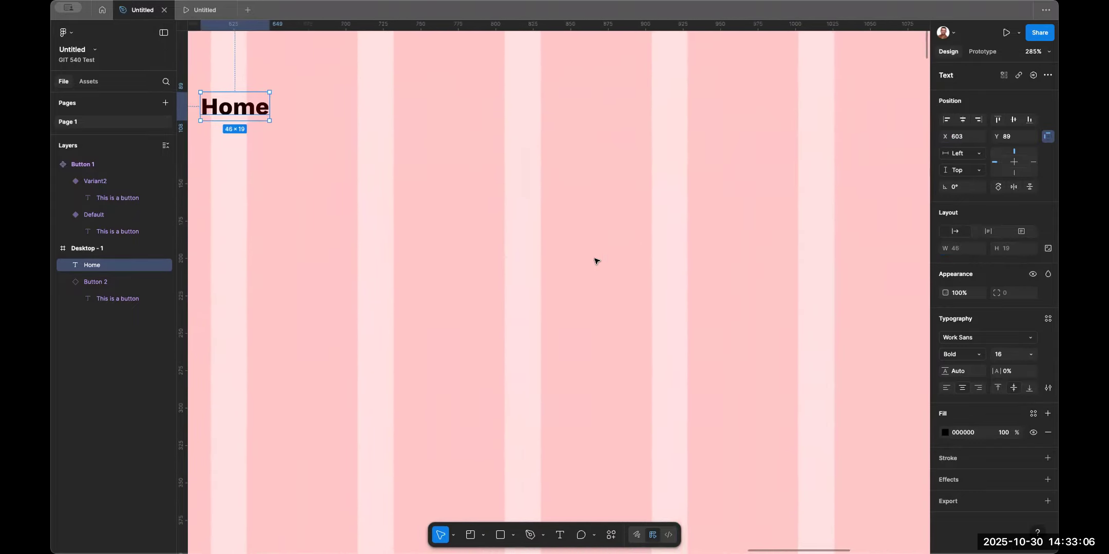
pyautogui.scroll(-5, 594, 261)
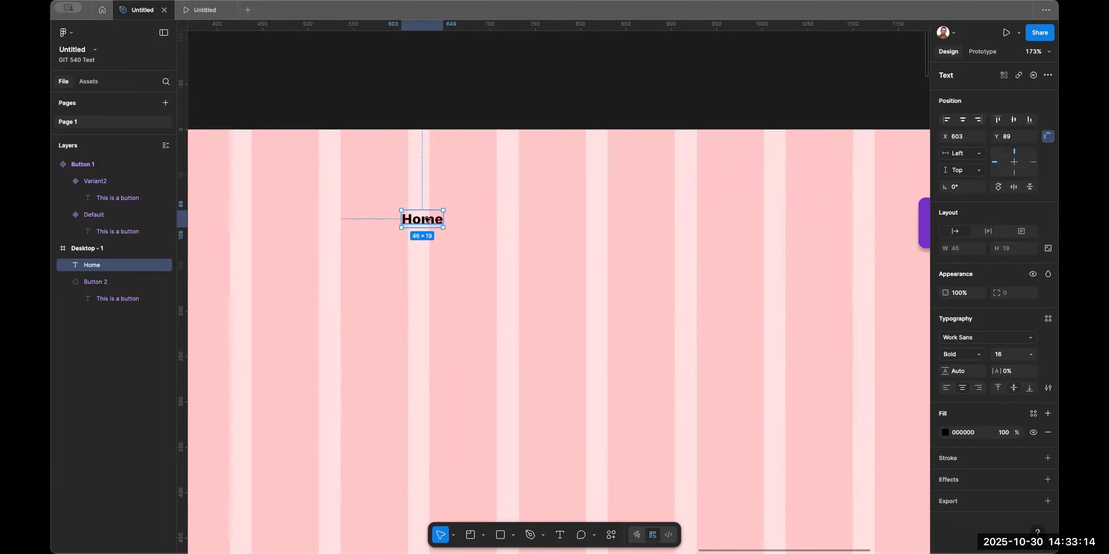
pyautogui.moveTo(411, 224); pyautogui.dragTo(505, 224)
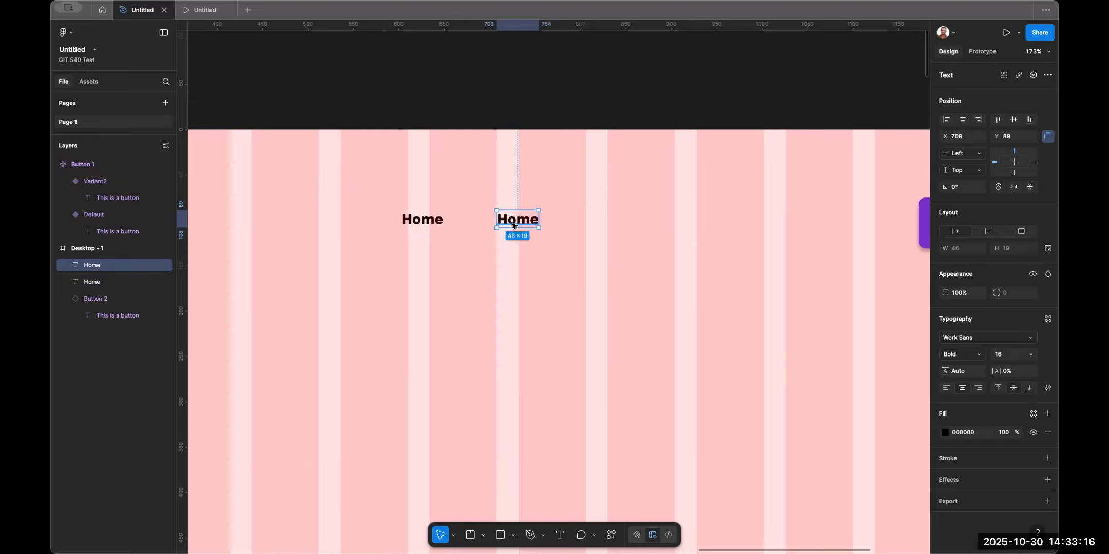
pyautogui.doubleClick(512, 224)
pyautogui.write('About')
pyautogui.press('Escape')
# Duplicate the About text to its right and change the copy to "Case Studies".
pyautogui.moveTo(518, 221); pyautogui.dragTo(619, 221)
pyautogui.doubleClick(621, 221)
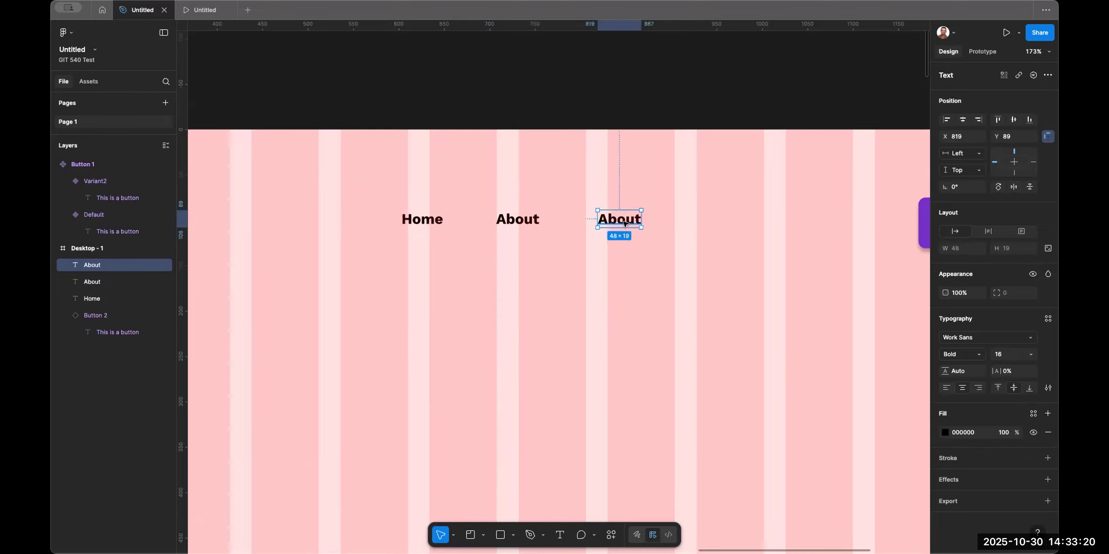
pyautogui.write('Case Stu')
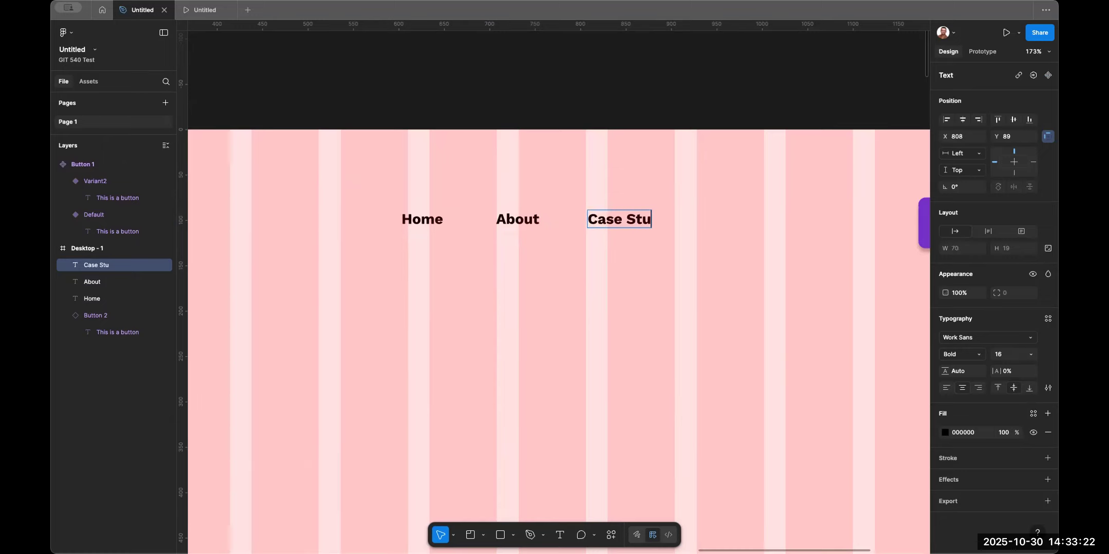
pyautogui.write('dies')
pyautogui.press('Escape')
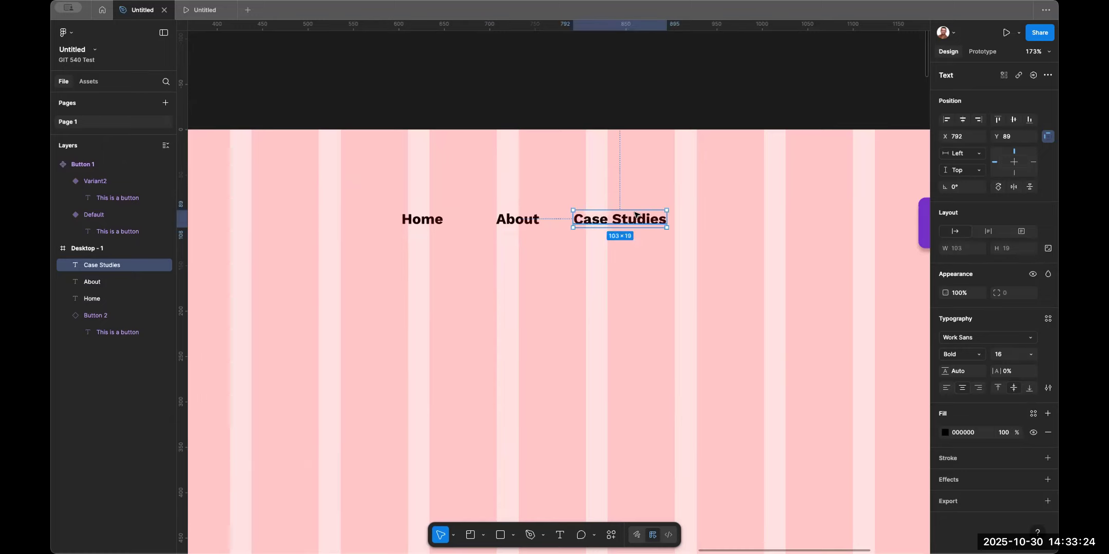
# Distribute the Home, About and Case Studies texts with even horizontal spacing.
pyautogui.scroll(-5, 634, 218)
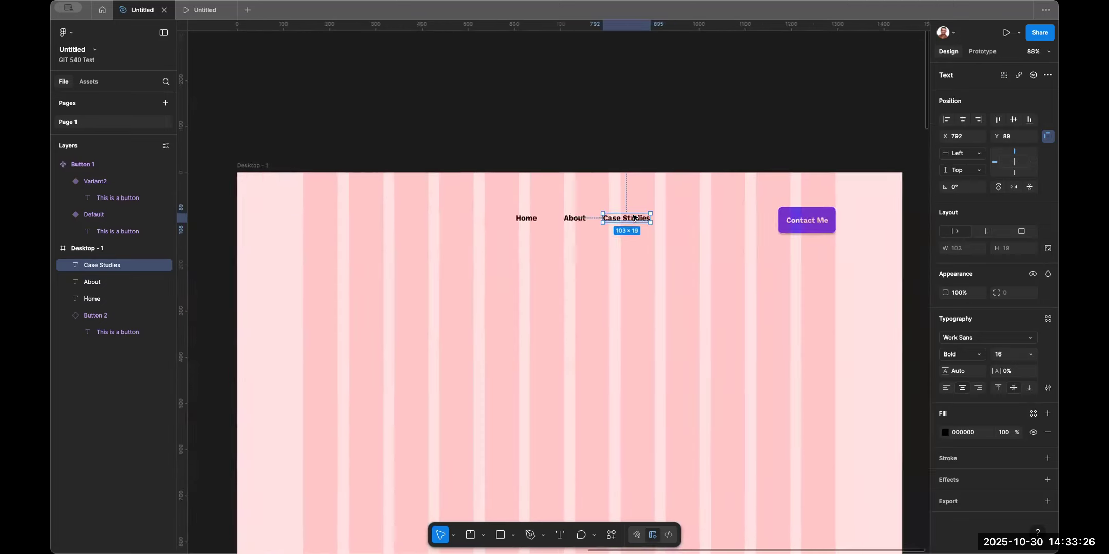
pyautogui.keyDown('shift'); pyautogui.click(567, 218); pyautogui.keyUp('shift')
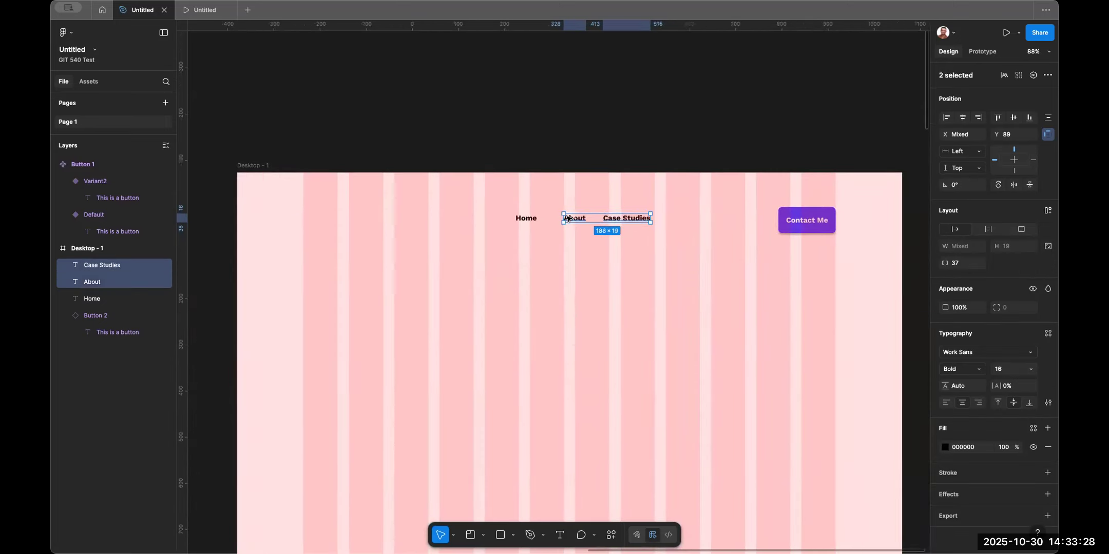
pyautogui.keyDown('shift'); pyautogui.click(520, 219); pyautogui.keyUp('shift')
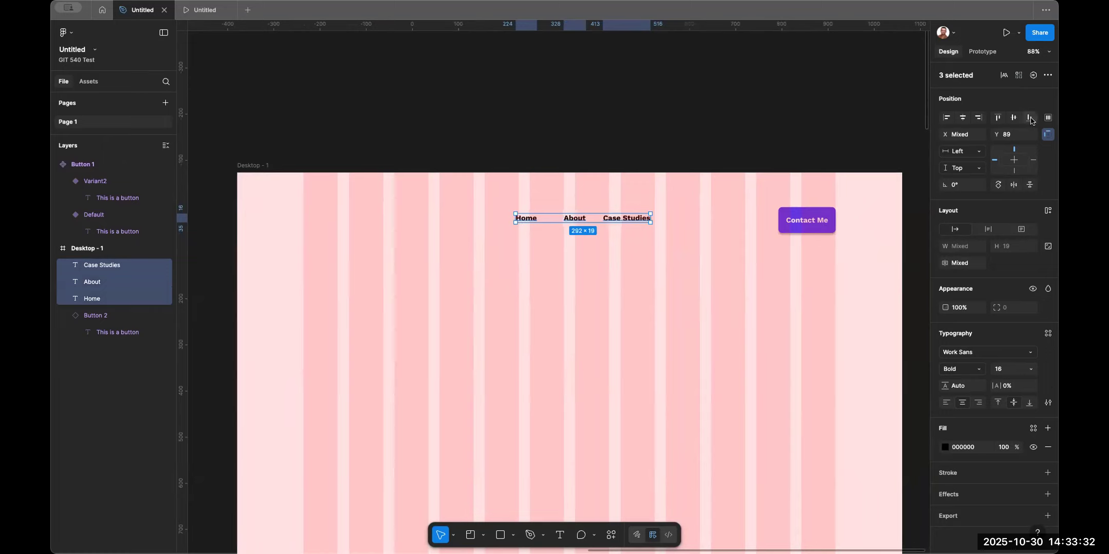
pyautogui.click(1047, 117)
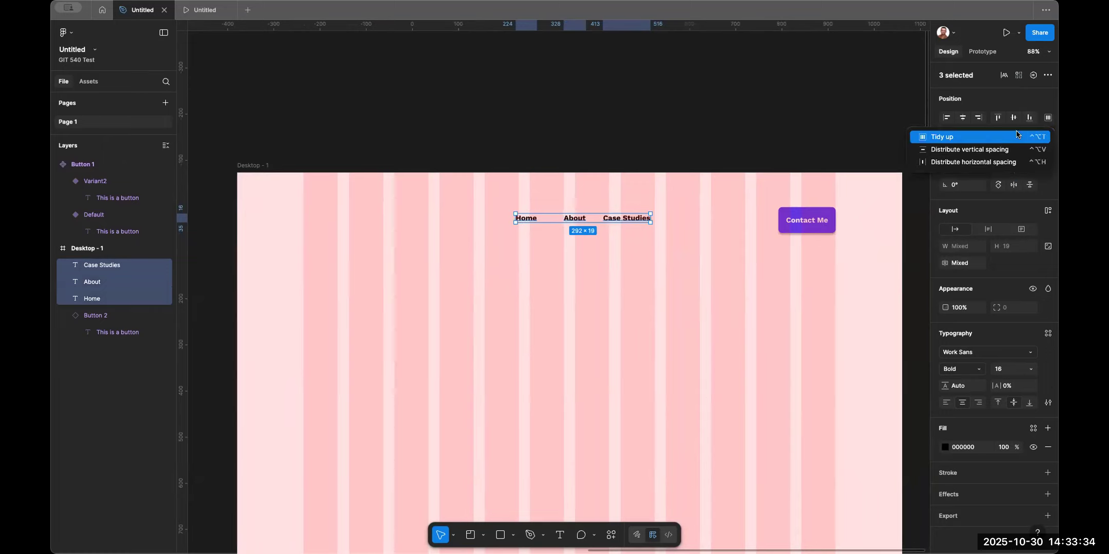
pyautogui.click(975, 161)
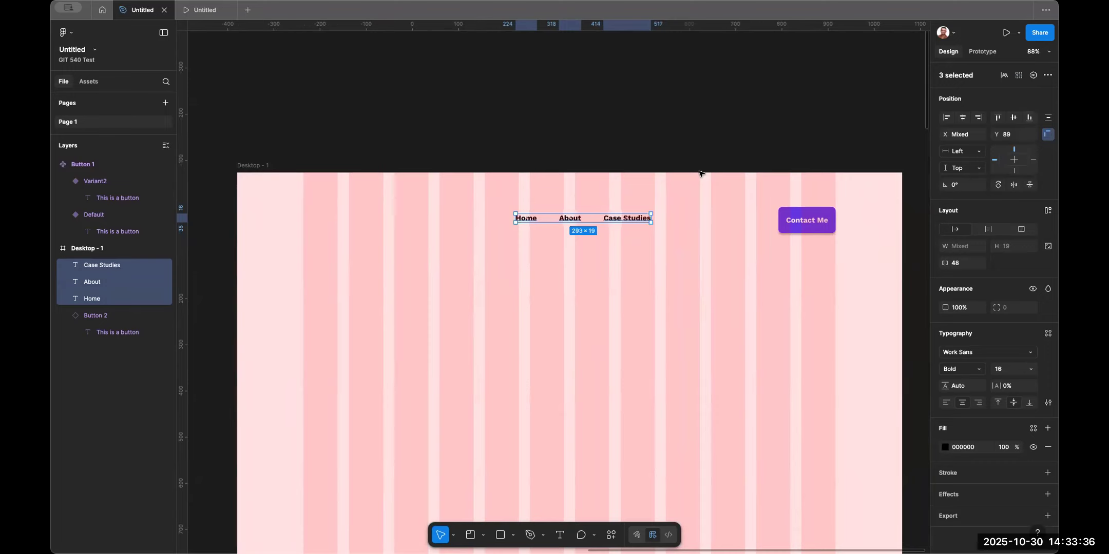
pyautogui.keyDown('shift'); pyautogui.click(795, 219); pyautogui.keyUp('shift')
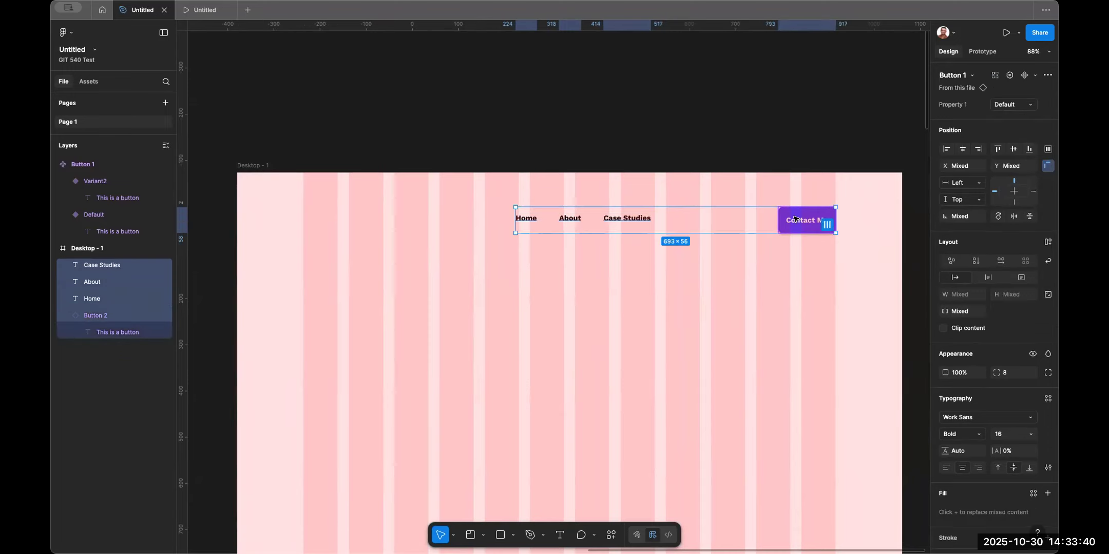
pyautogui.hotkey('shift', 'a')
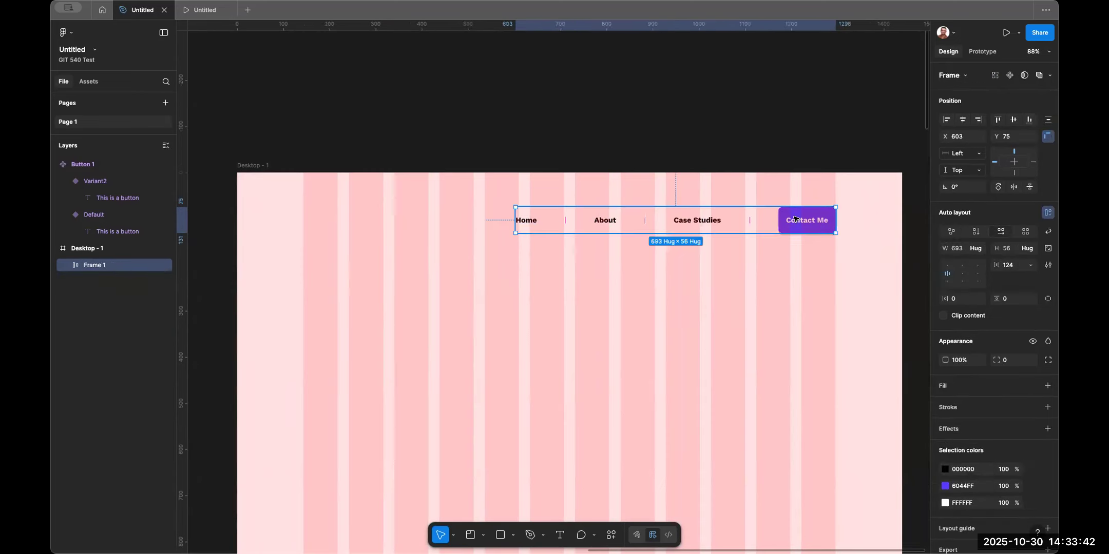
pyautogui.hotkey('ctrl', 'z')
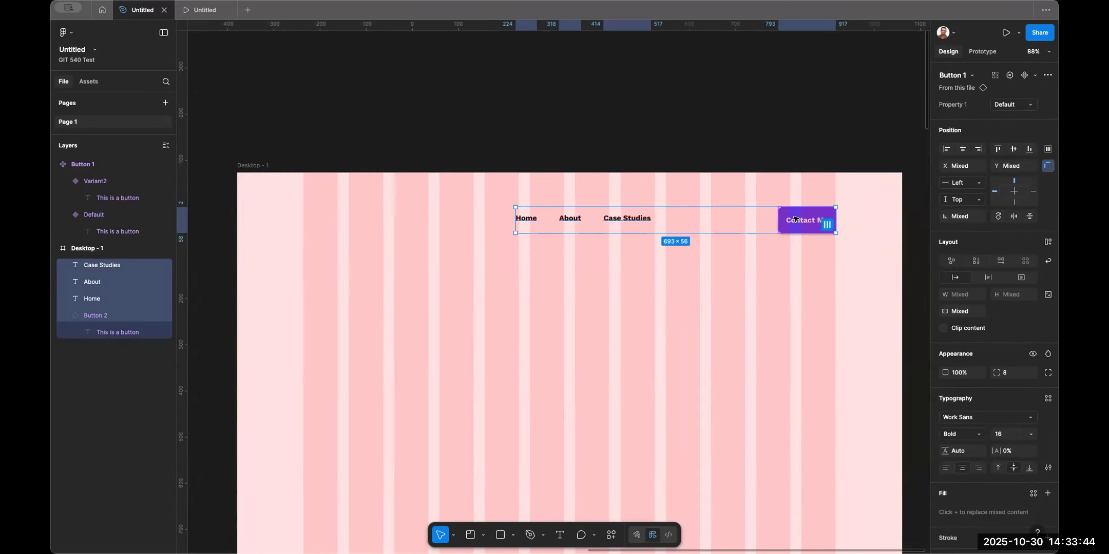
# Draw a placeholder rectangle about 270 wide at the desktop frame's upper left and set its height to 80.
pyautogui.click(714, 186)
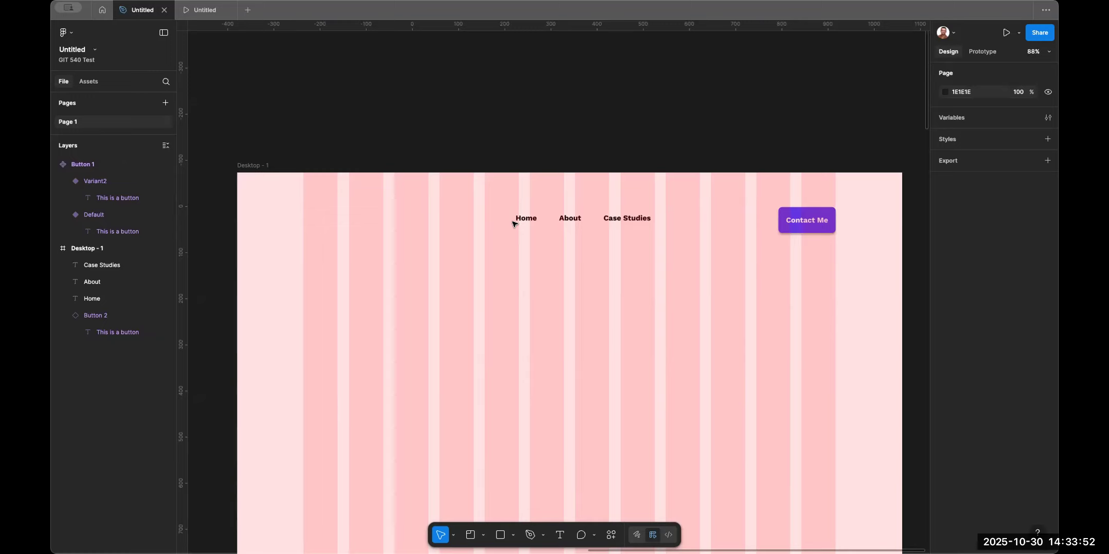
pyautogui.press('r')
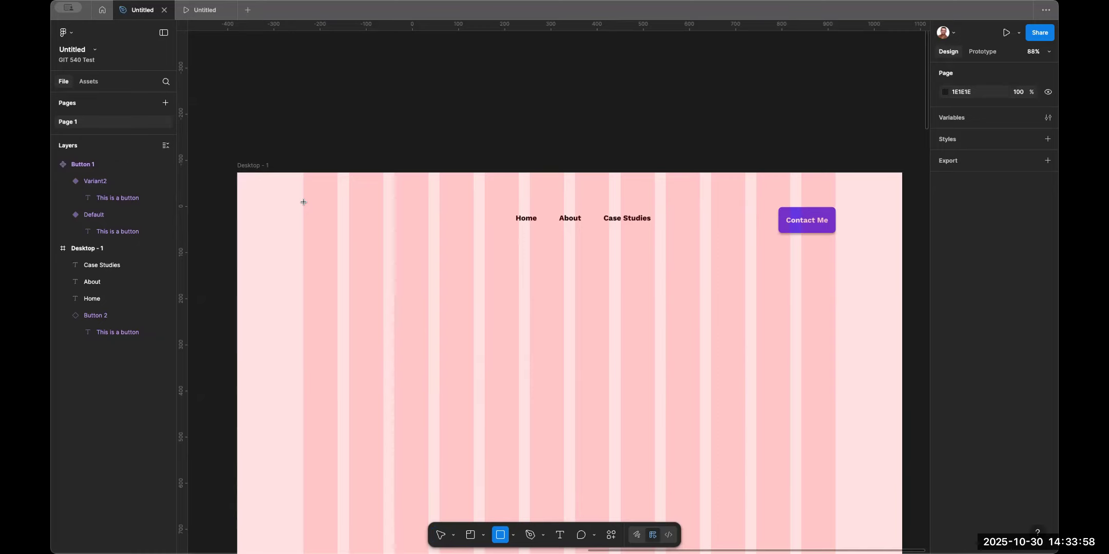
pyautogui.moveTo(304, 203)
pyautogui.mouseDown()
pyautogui.moveTo(413, 245)
pyautogui.moveTo(427, 236)
pyautogui.mouseUp()
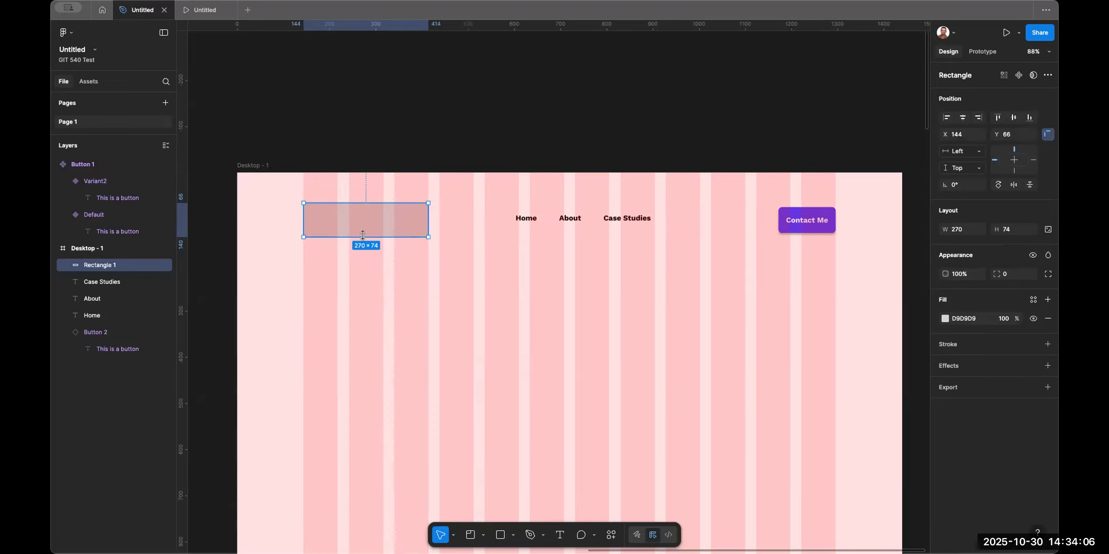
pyautogui.moveTo(364, 236); pyautogui.dragTo(363, 240)
pyautogui.click(1011, 232)
pyautogui.write('80')
pyautogui.press('Return')
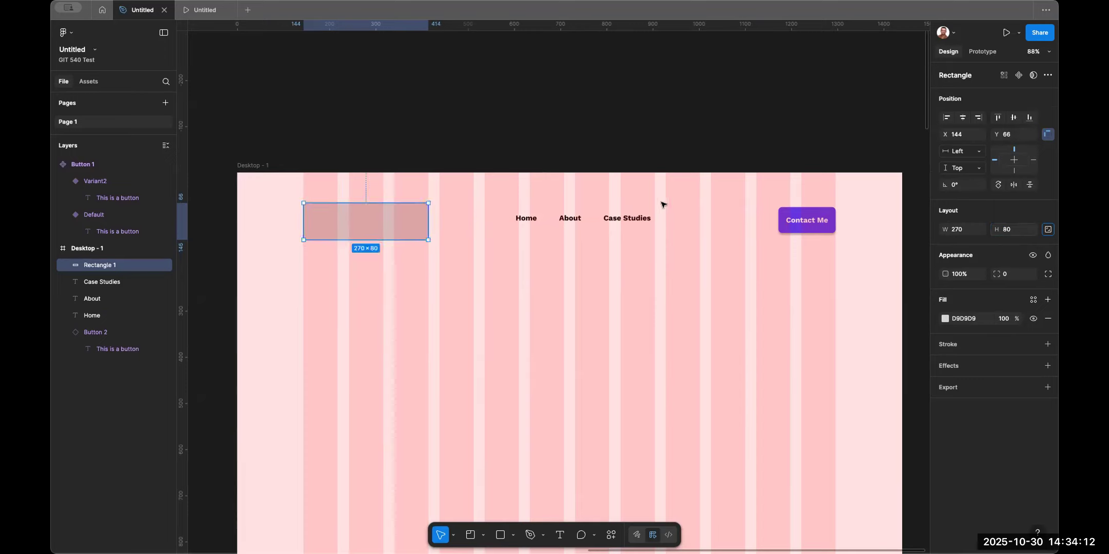
pyautogui.click(523, 218)
pyautogui.keyDown('shift'); pyautogui.click(570, 218); pyautogui.keyUp('shift')
pyautogui.keyDown('shift'); pyautogui.click(623, 218); pyautogui.keyUp('shift')
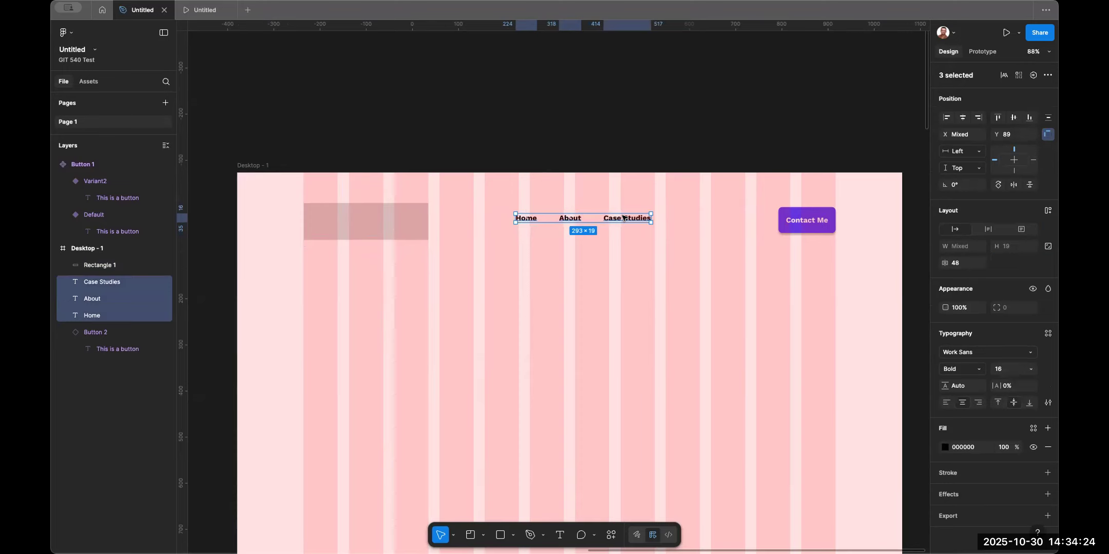
pyautogui.hotkey('shift', 'a')
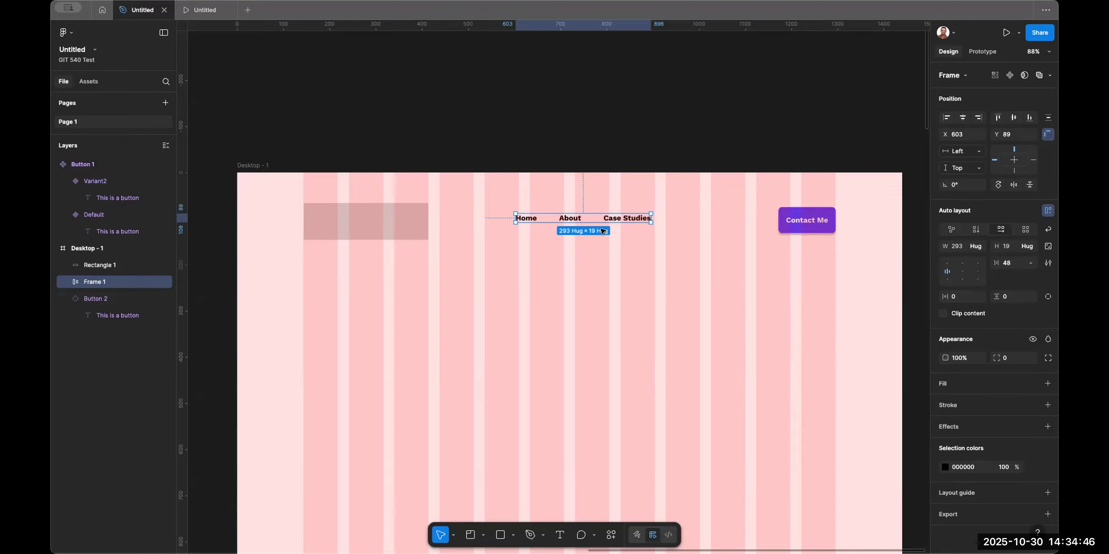
pyautogui.press('super+z')
pyautogui.press('super+z')
pyautogui.press('super+z')
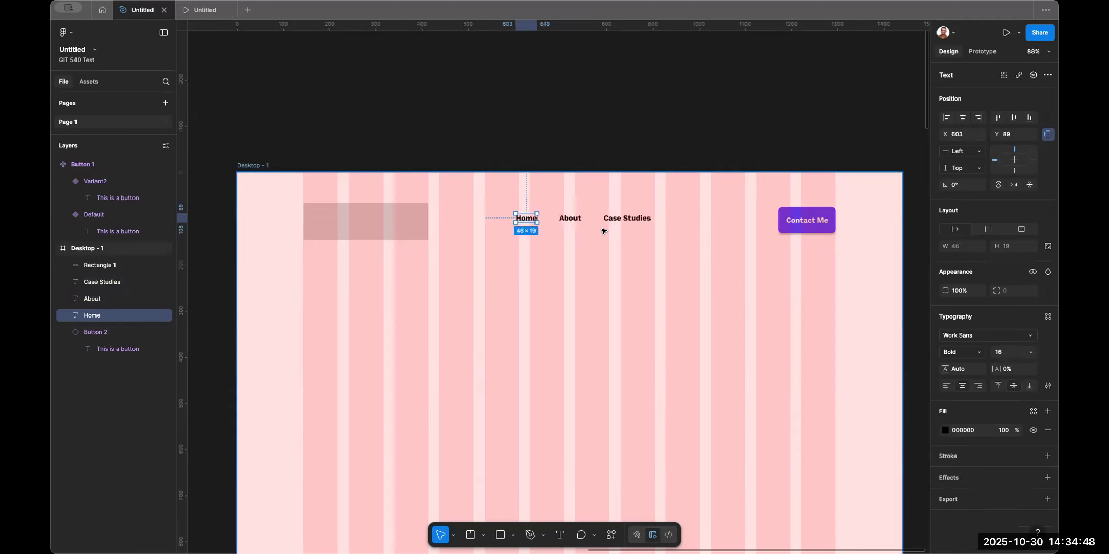
# Wrap the Home text in its own auto layout frame and set the frame's height to 48.
pyautogui.click(584, 245)
pyautogui.click(516, 216)
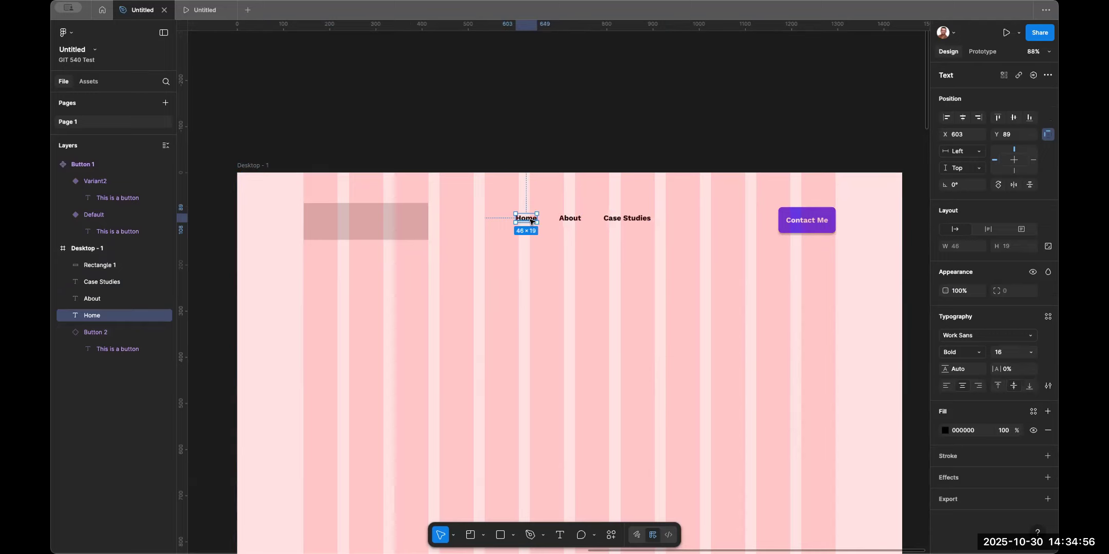
pyautogui.hotkey('shift', 'a')
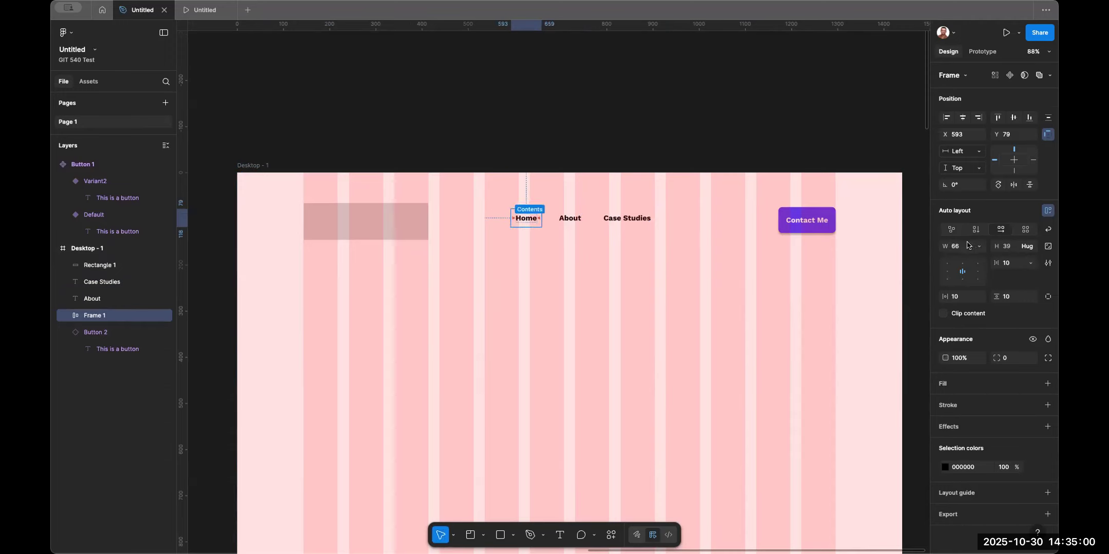
pyautogui.click(1013, 248)
pyautogui.write('48')
pyautogui.press('Return')
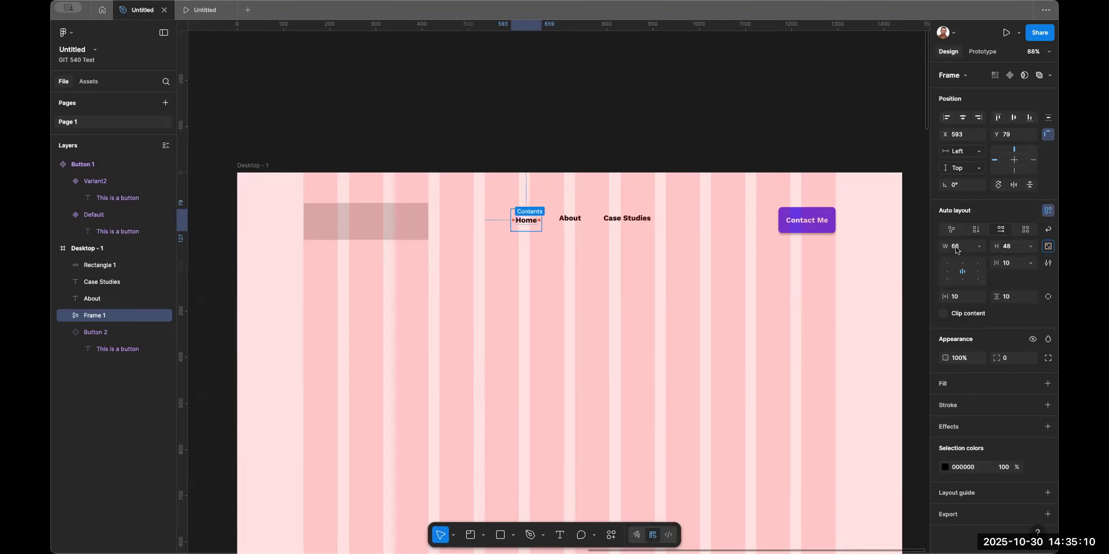
# Wrap the About and Case Studies texts each in an auto layout frame with height 48.
pyautogui.click(570, 219)
pyautogui.hotkey('shift', 'a')
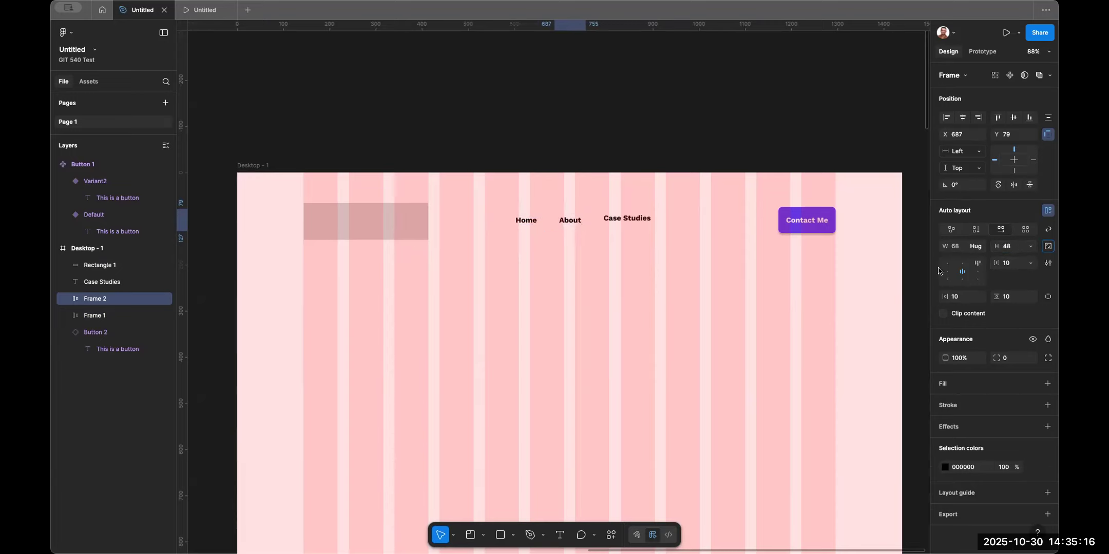
pyautogui.click(619, 221)
pyautogui.hotkey('shift', 'a')
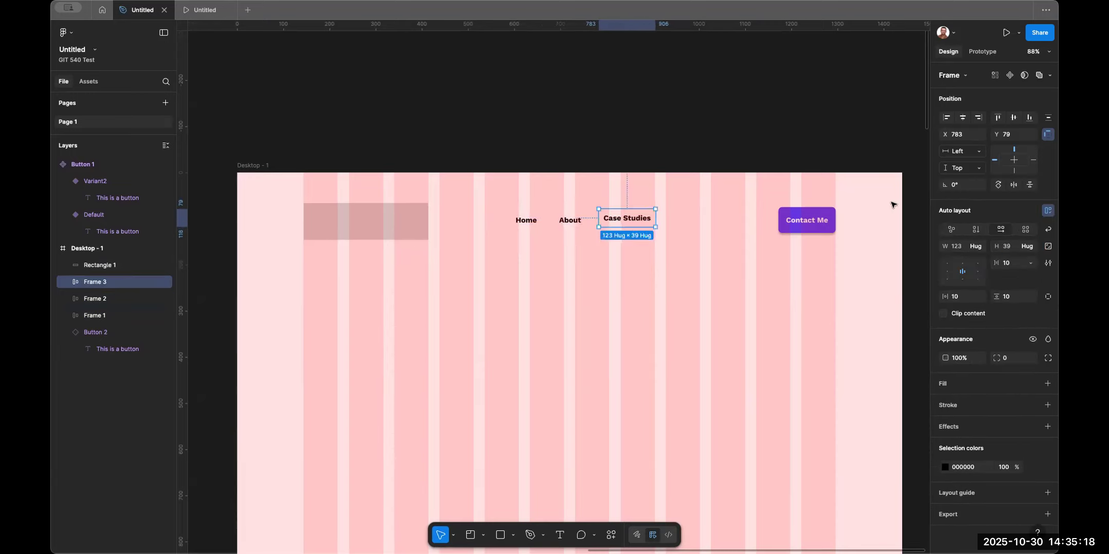
pyautogui.write('48')
pyautogui.press('Return')
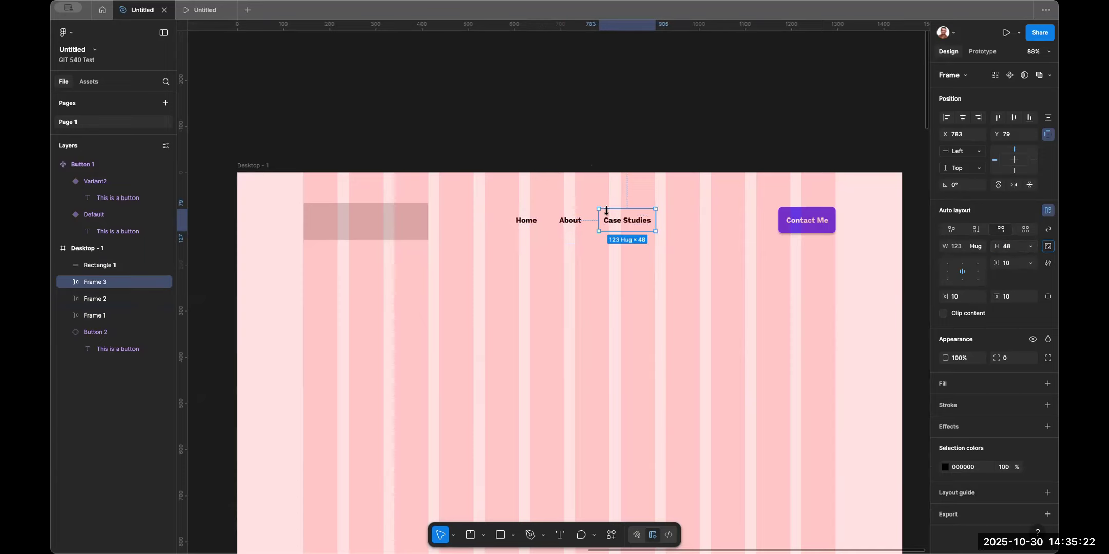
# Examine the button component's auto layout settings, then return to the desktop frame.
pyautogui.scroll(-5, 763, 220)
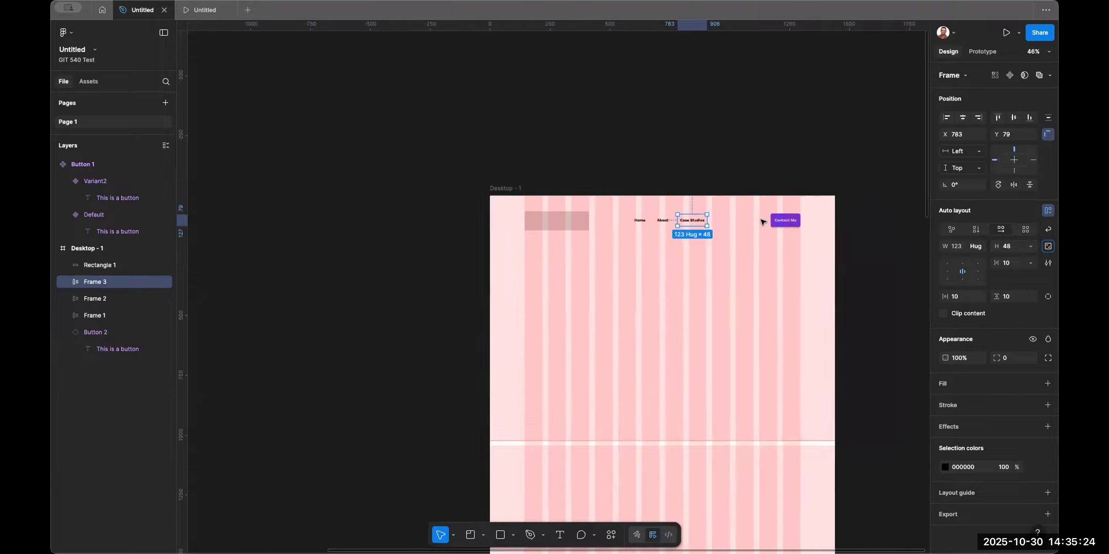
pyautogui.hscroll(-10, 396, 282)
pyautogui.click(466, 277)
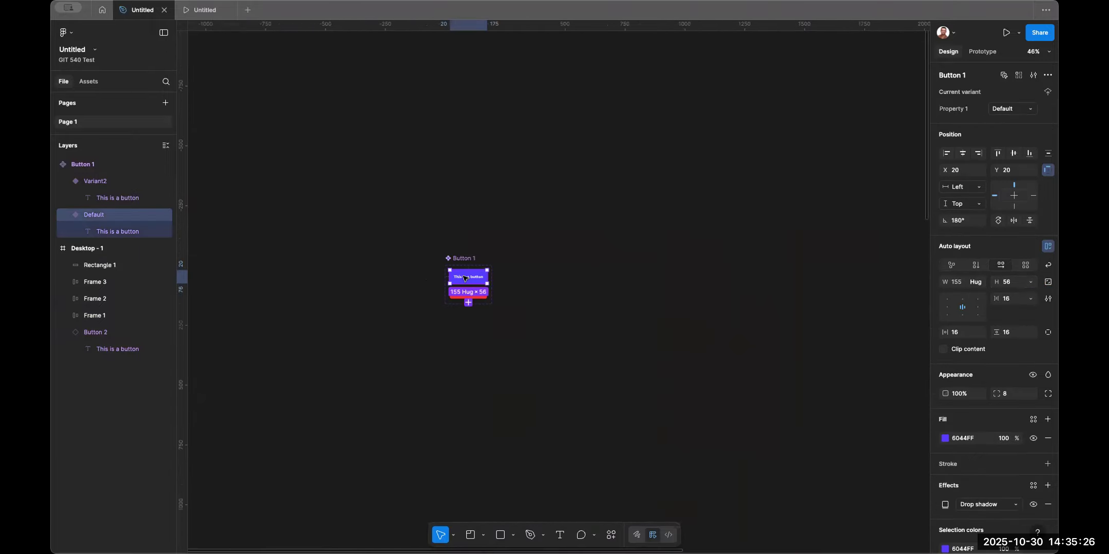
pyautogui.scroll(10, 465, 278)
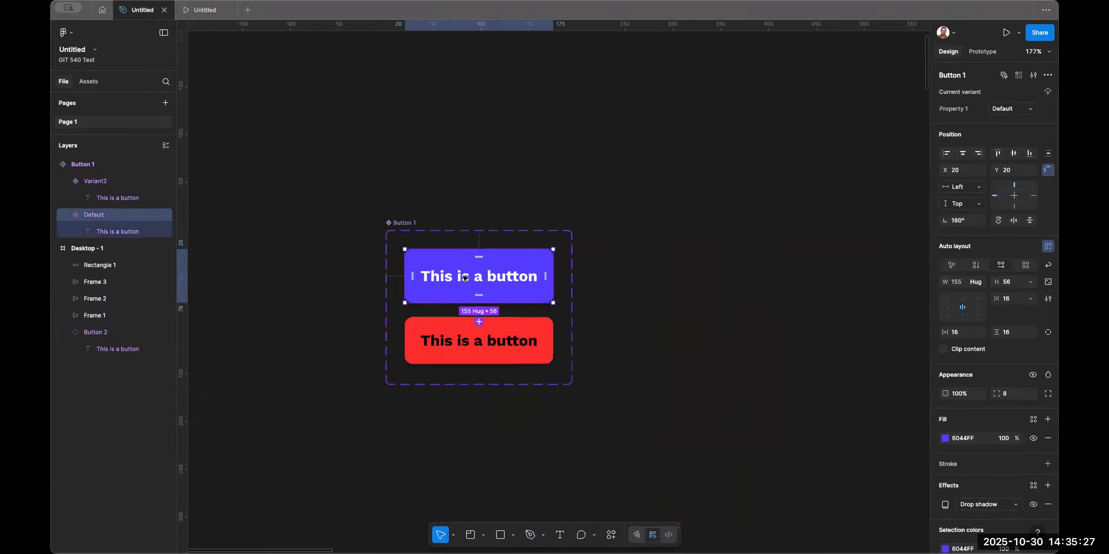
pyautogui.click(1009, 283)
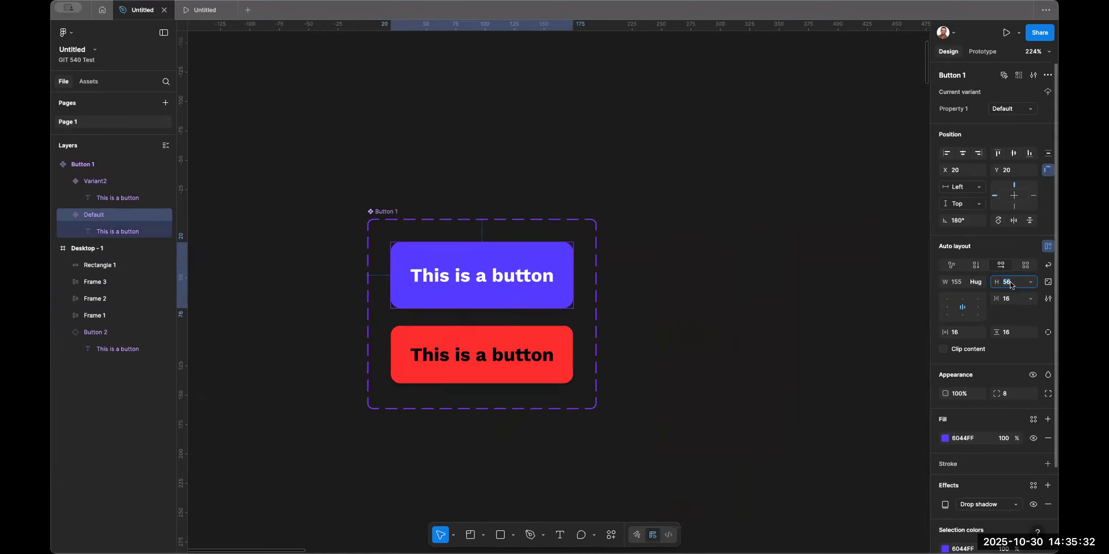
pyautogui.click(659, 287)
pyautogui.scroll(-5, 658, 286)
pyautogui.hscroll(10, 658, 287)
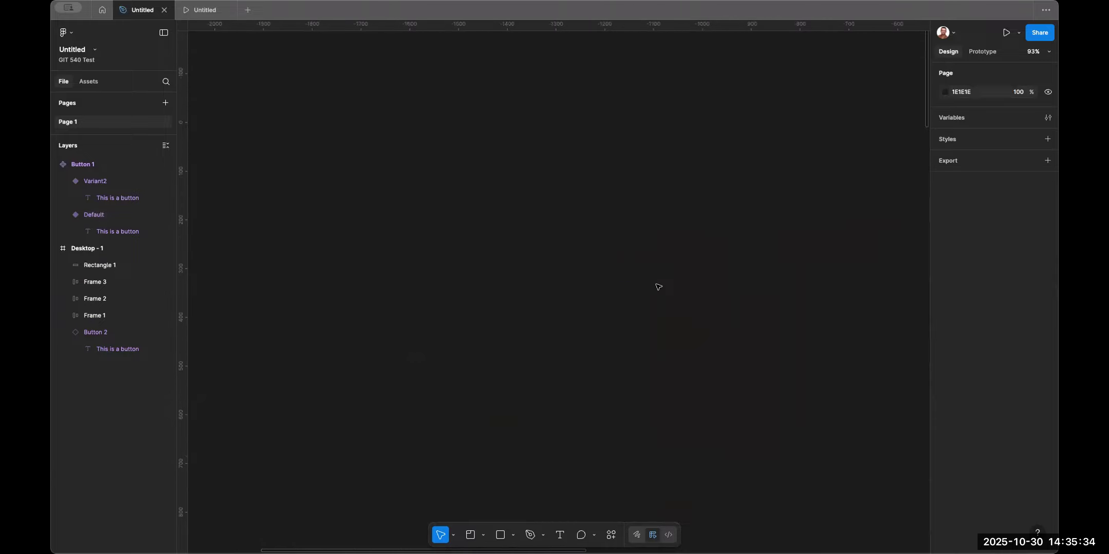
pyautogui.hscroll(10, 657, 285)
pyautogui.scroll(3, 656, 285)
pyautogui.scroll(-3, 656, 284)
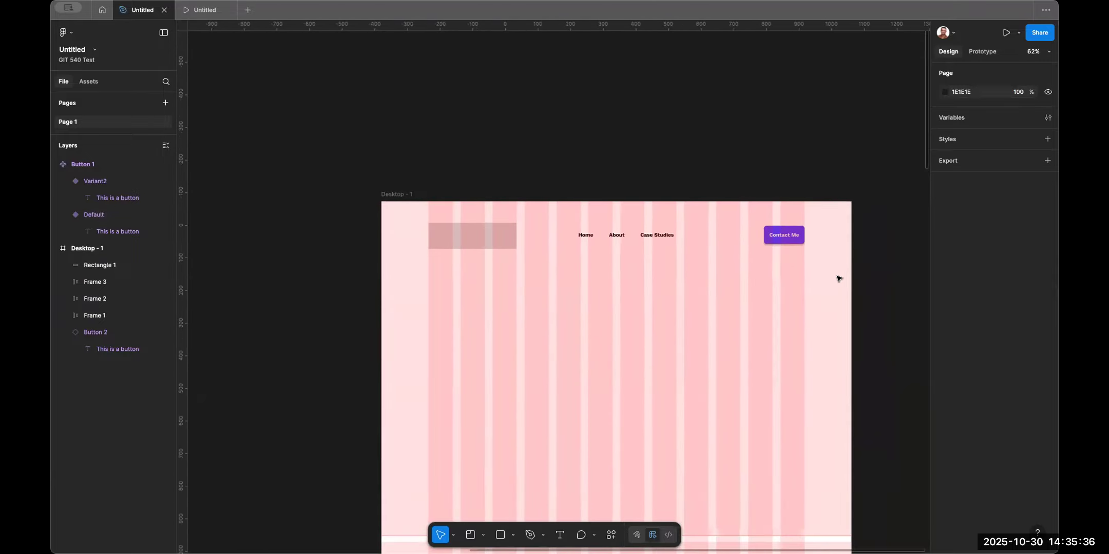
# Group the Home, About and Case Studies frames into an auto layout frame with a 24 gap.
pyautogui.moveTo(681, 267); pyautogui.dragTo(654, 231)
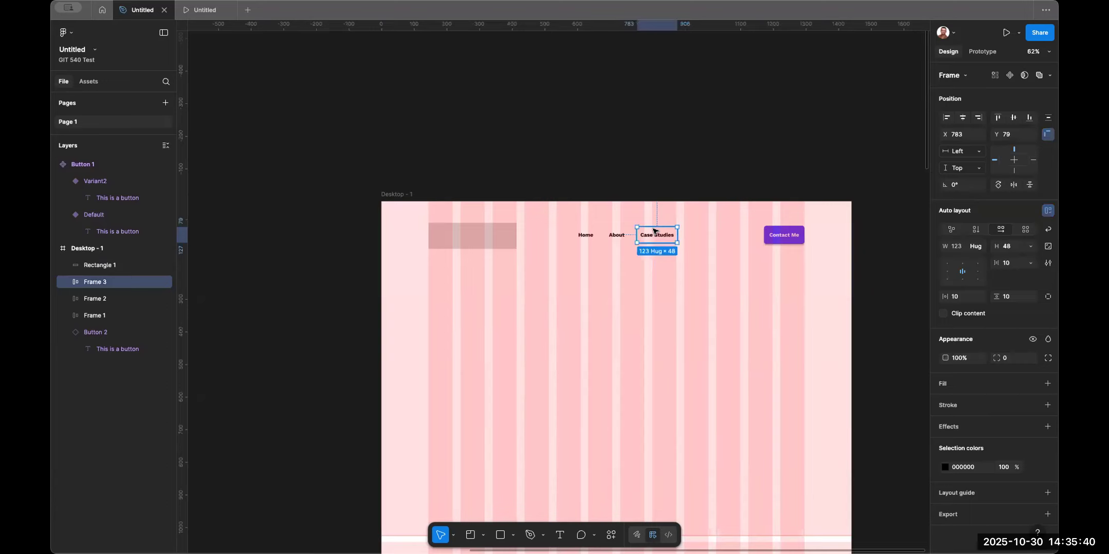
pyautogui.keyDown('shift'); pyautogui.click(608, 238); pyautogui.keyUp('shift')
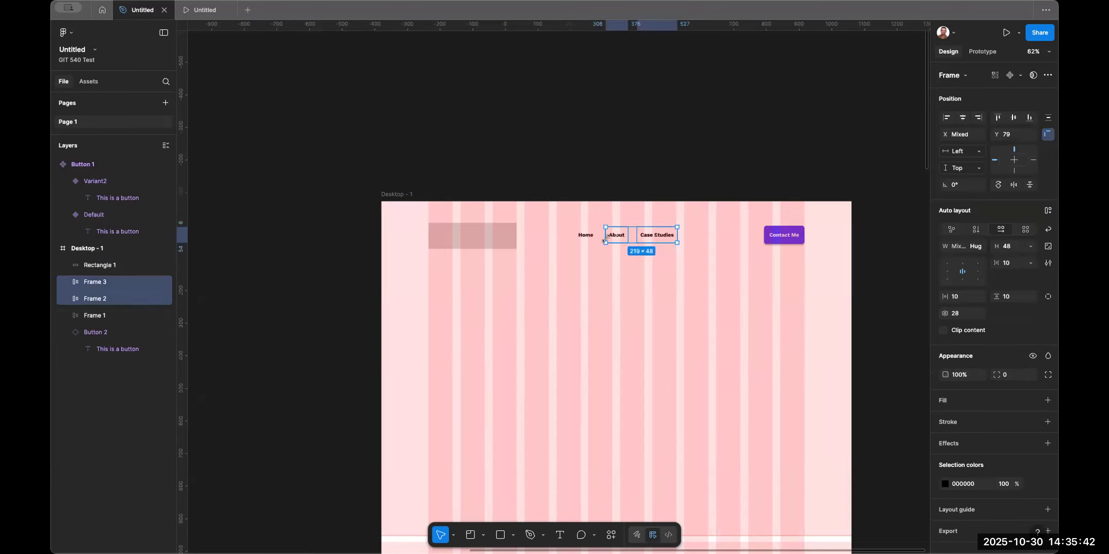
pyautogui.keyDown('shift'); pyautogui.click(588, 239); pyautogui.keyUp('shift')
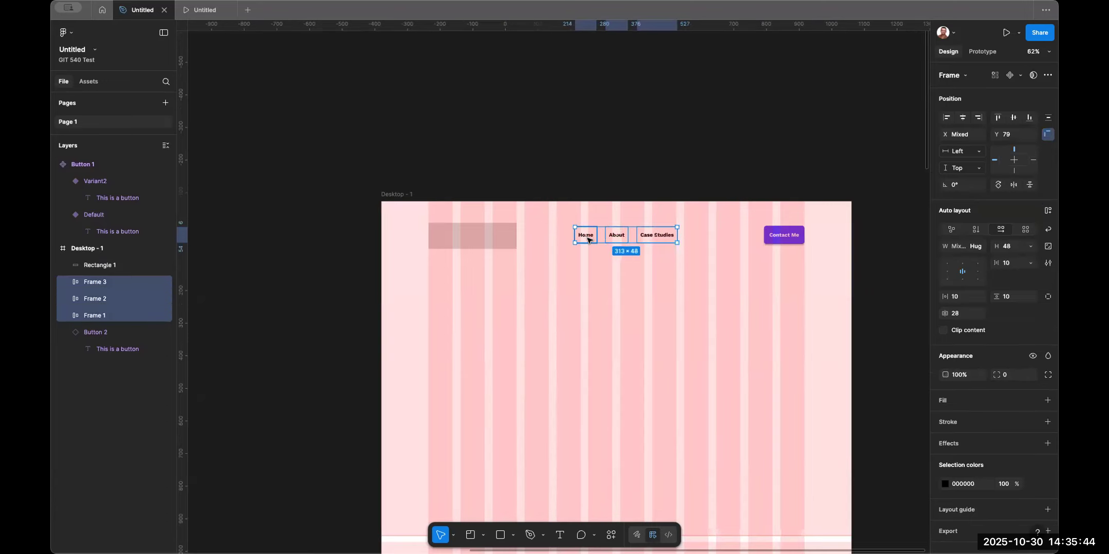
pyautogui.hotkey('shift', 'a')
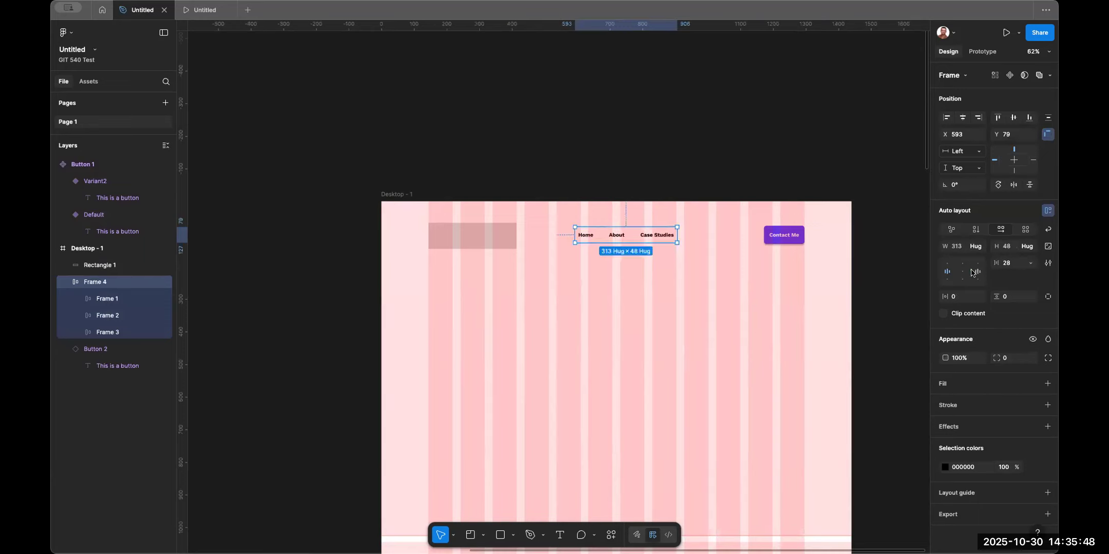
pyautogui.write('24')
pyautogui.press('Return')
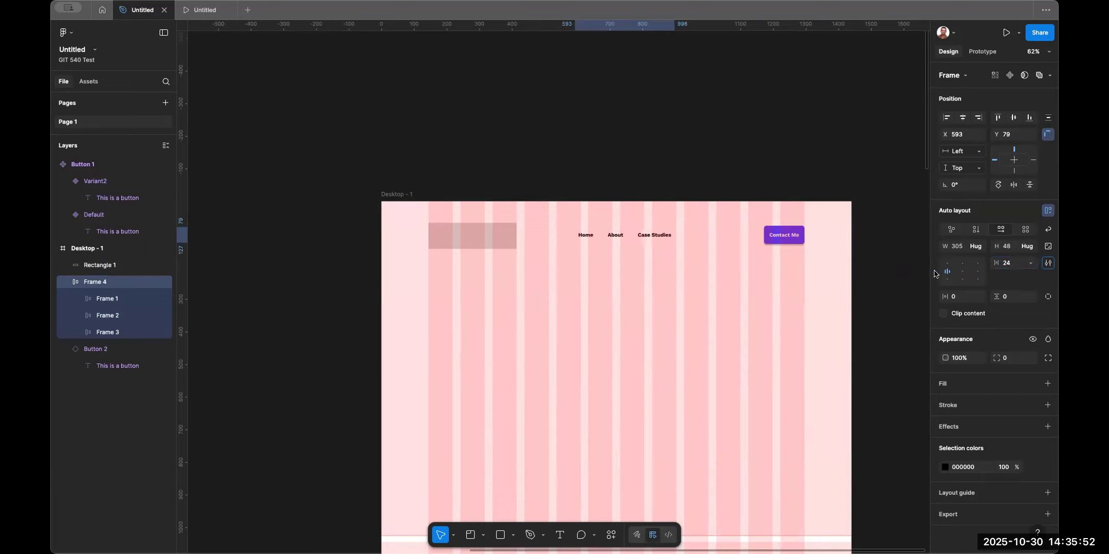
# Wrap the links frame and Contact Me button in an auto layout frame with a 32 gap.
pyautogui.keyDown('shift'); pyautogui.click(780, 240); pyautogui.keyUp('shift')
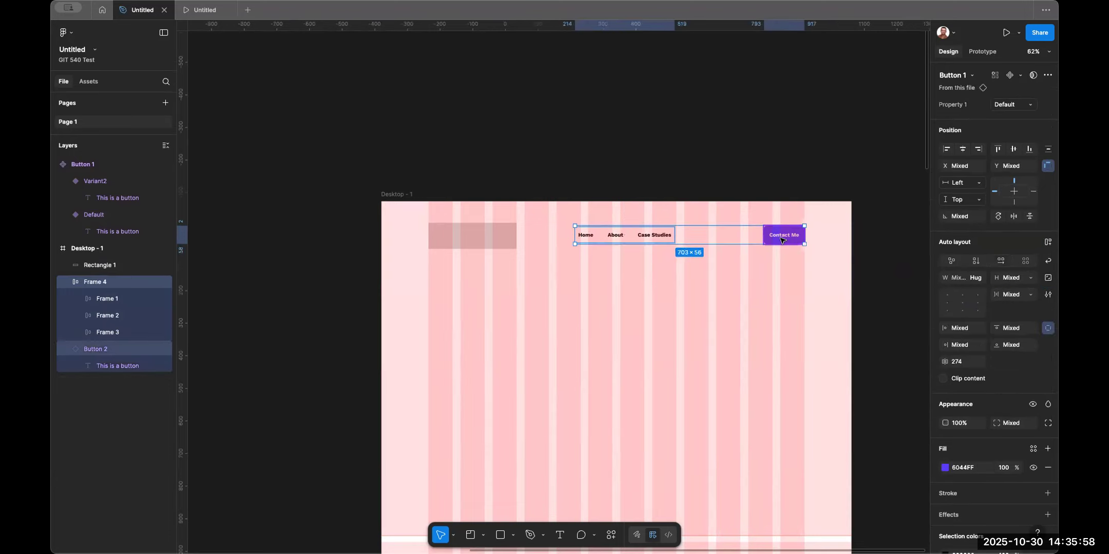
pyautogui.hotkey('shift', 'a')
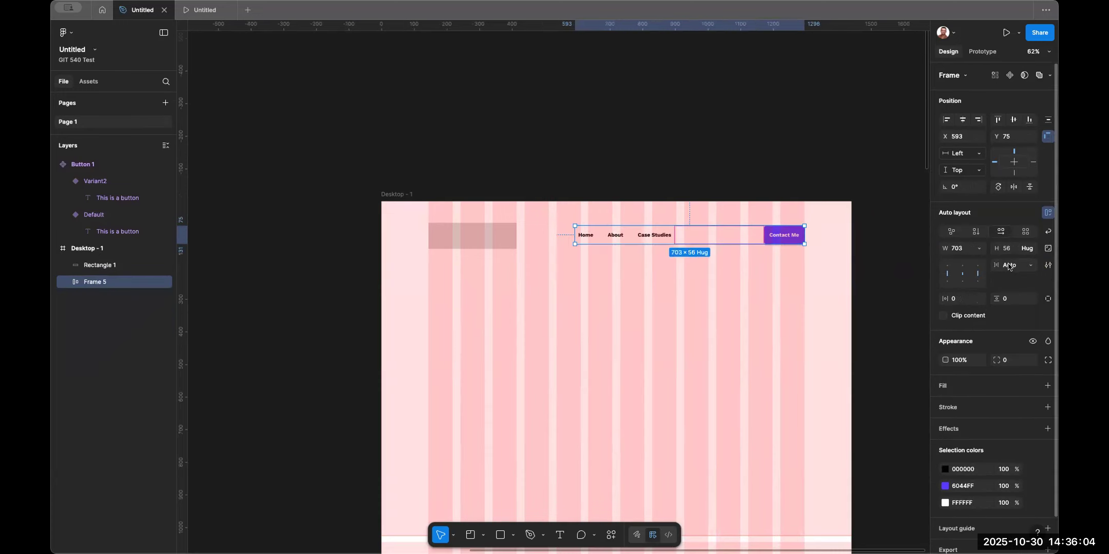
pyautogui.click(1011, 266)
pyautogui.write('32')
pyautogui.press('Return')
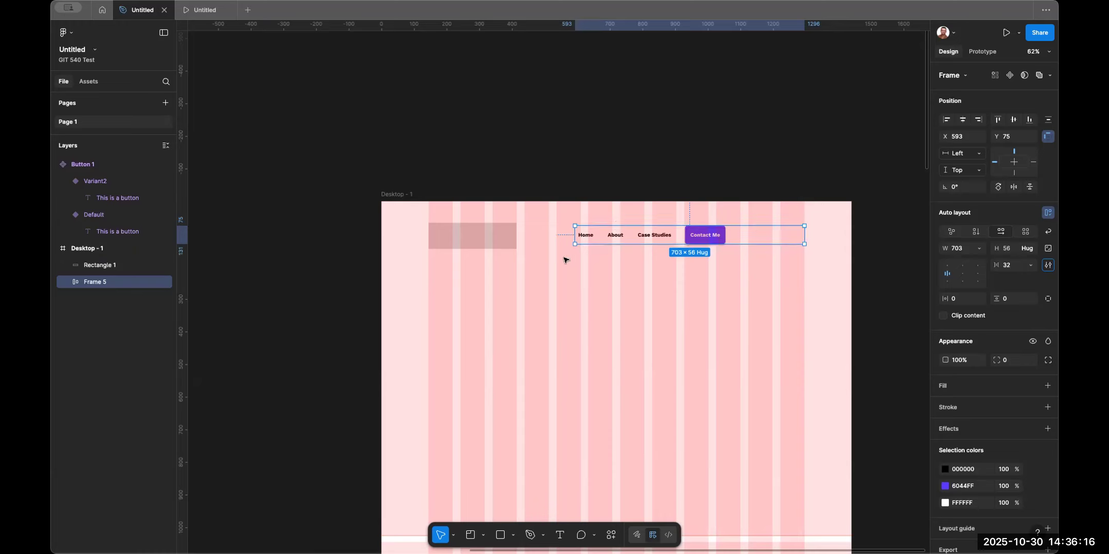
# Wrap the logo placeholder and the links frame in an auto layout frame with auto spacing between them.
pyautogui.keyDown('shift'); pyautogui.click(489, 246); pyautogui.keyUp('shift')
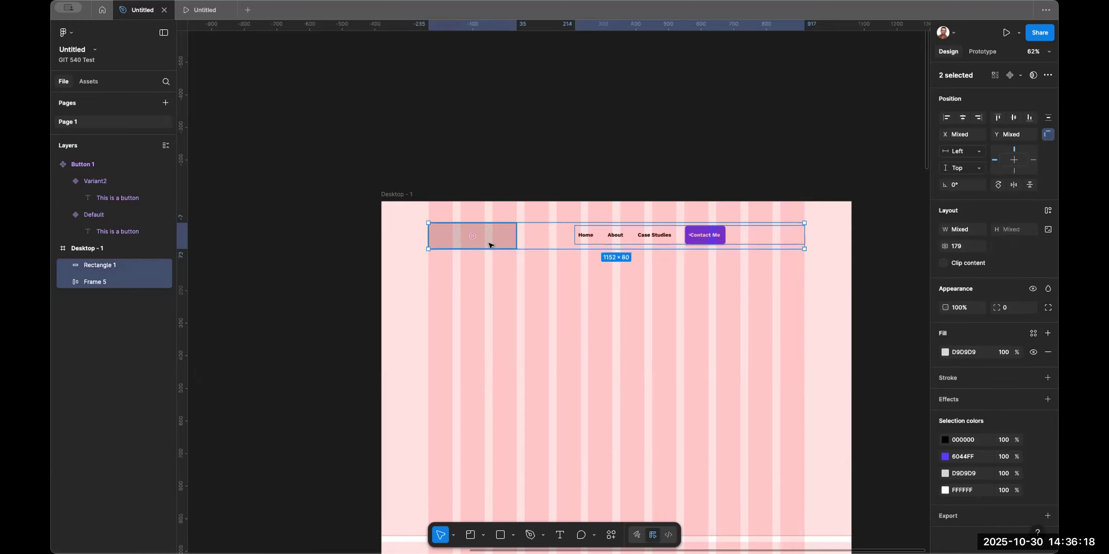
pyautogui.hotkey('shift', 'a')
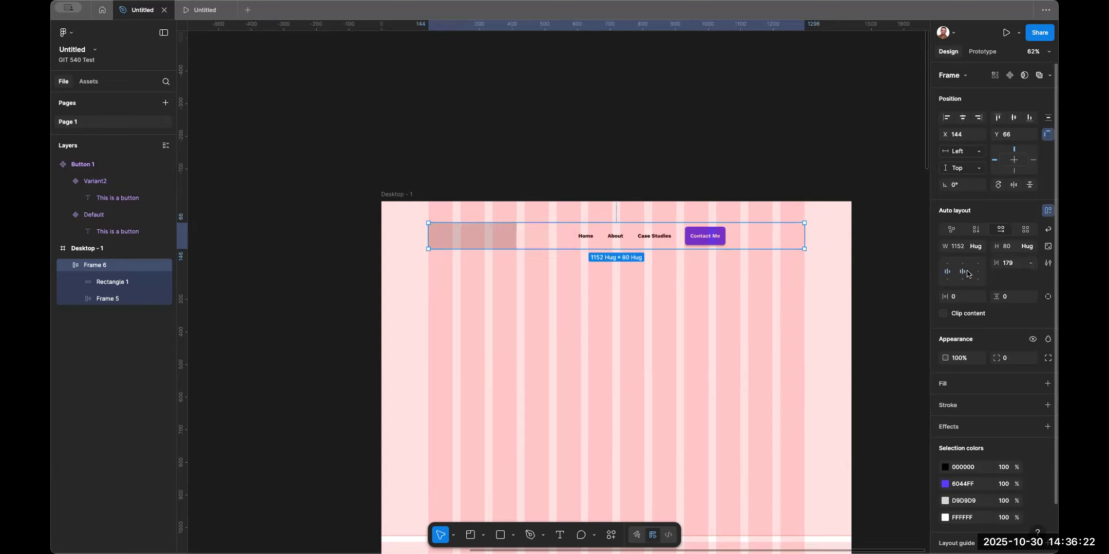
pyautogui.doubleClick(947, 275)
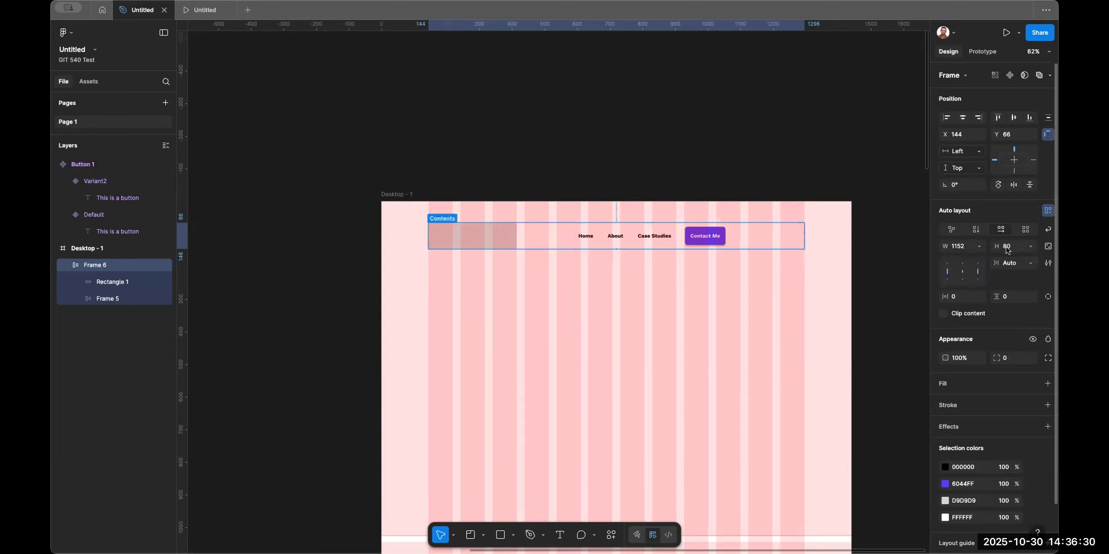
# Align the links and Contact Me button to the right inside their auto layout frame.
pyautogui.moveTo(804, 232); pyautogui.dragTo(737, 232)
pyautogui.press('super+z')
pyautogui.click(690, 234)
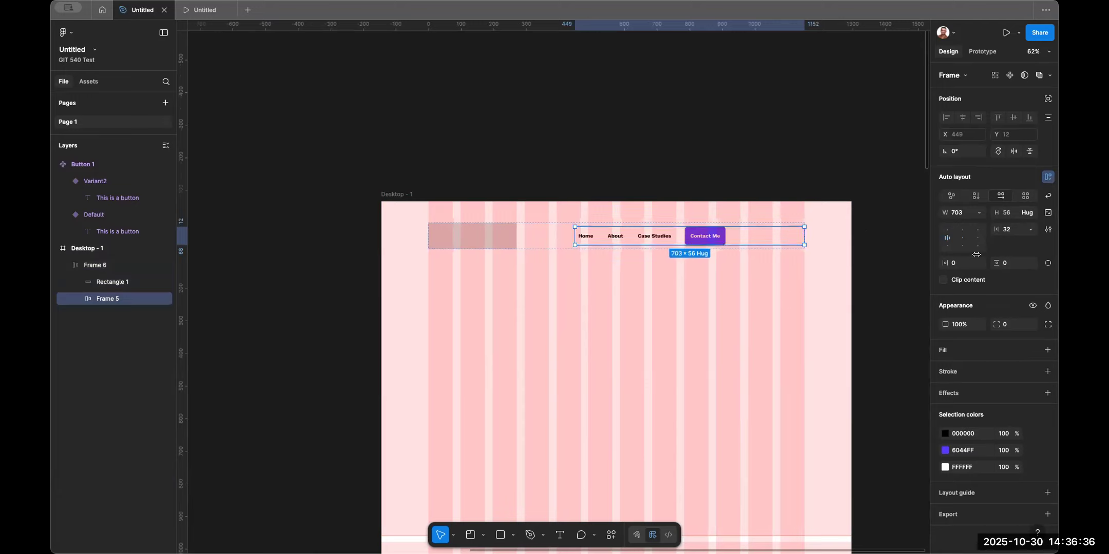
pyautogui.click(978, 237)
pyautogui.click(686, 180)
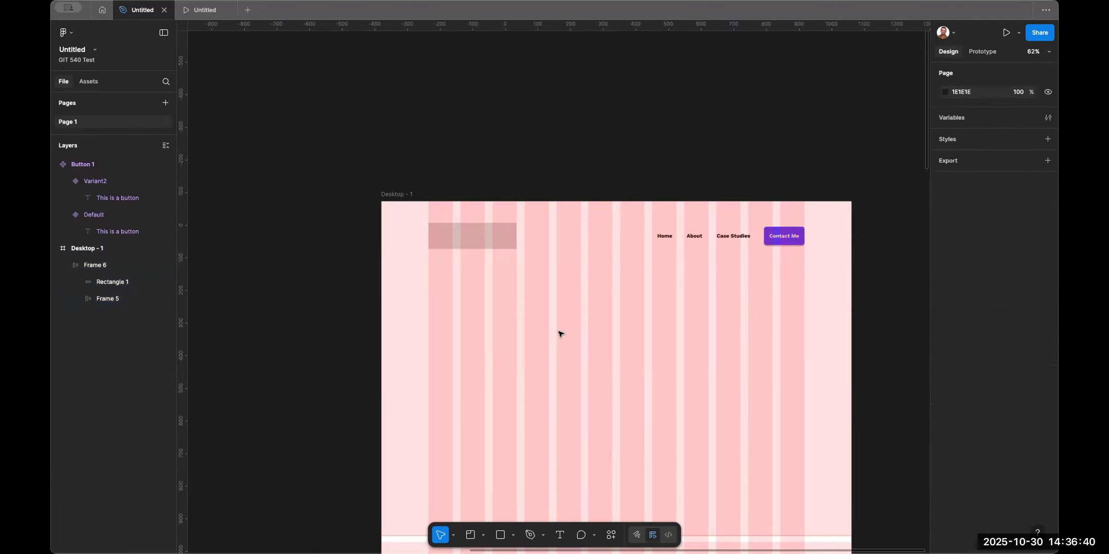
# Move the header frame off the desktop frame and turn it into a component.
pyautogui.doubleClick(607, 232)
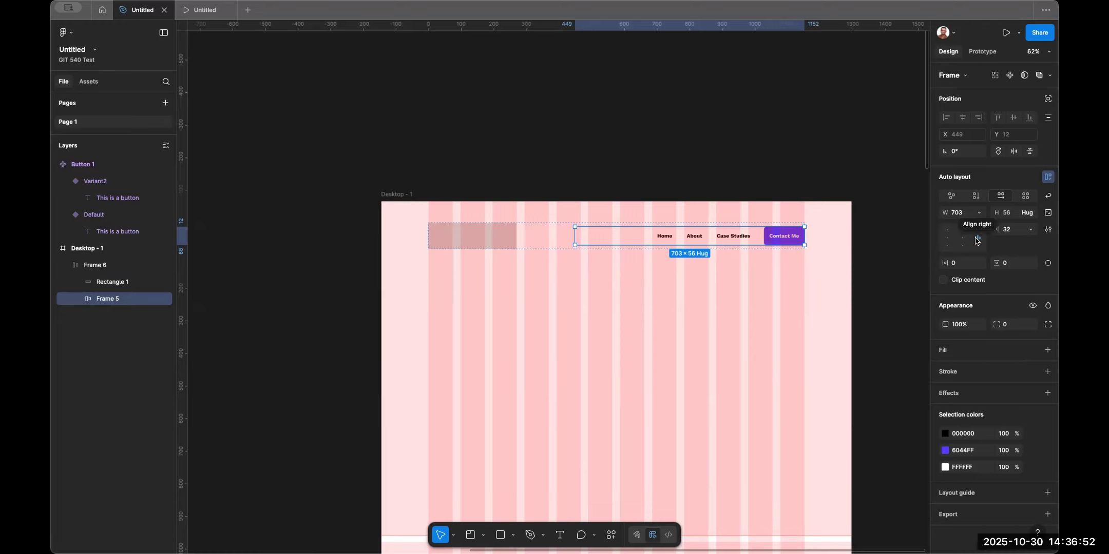
pyautogui.click(403, 238)
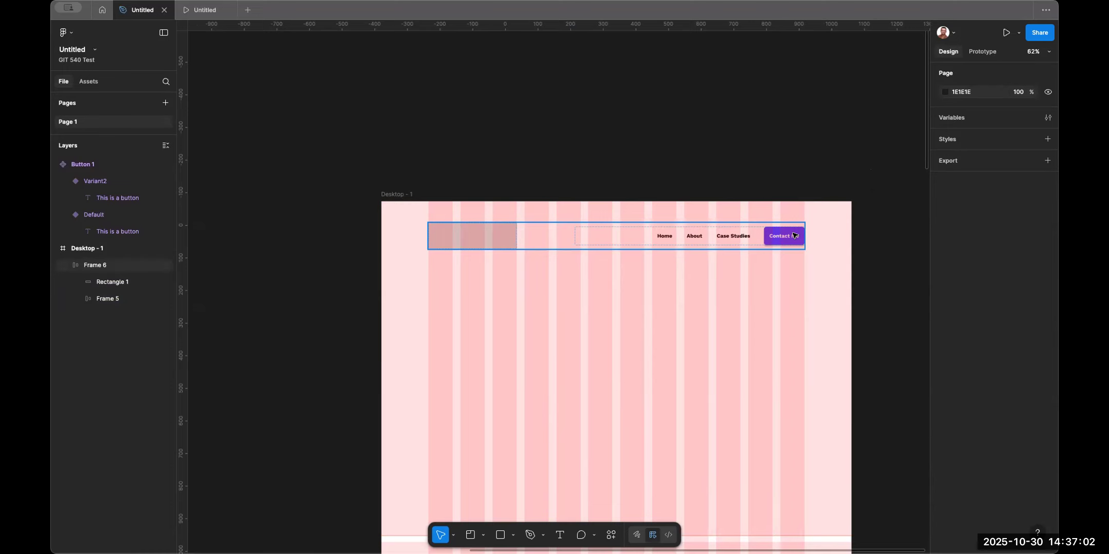
pyautogui.click(464, 242)
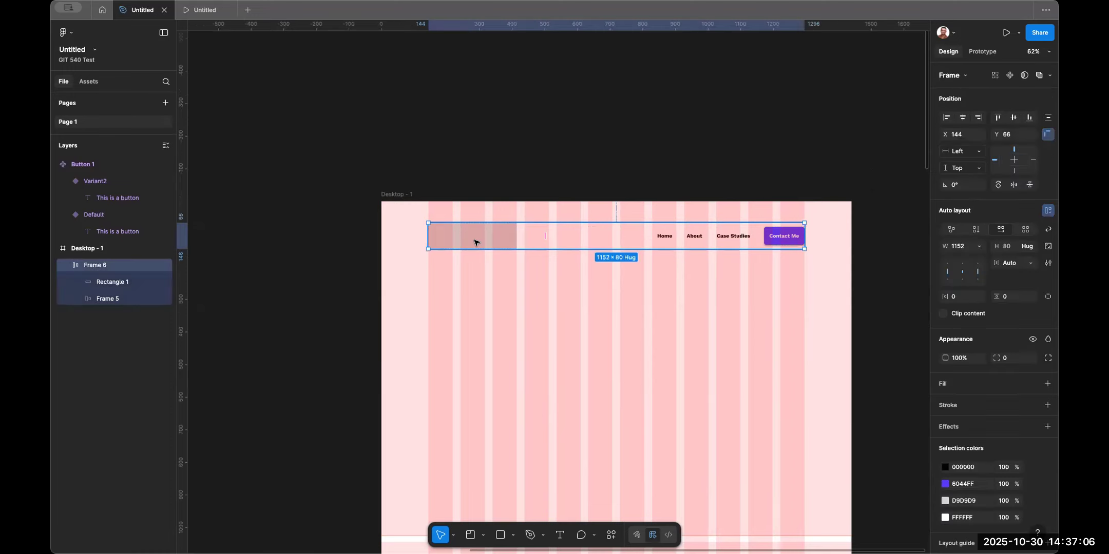
pyautogui.moveTo(477, 241); pyautogui.dragTo(208, 120)
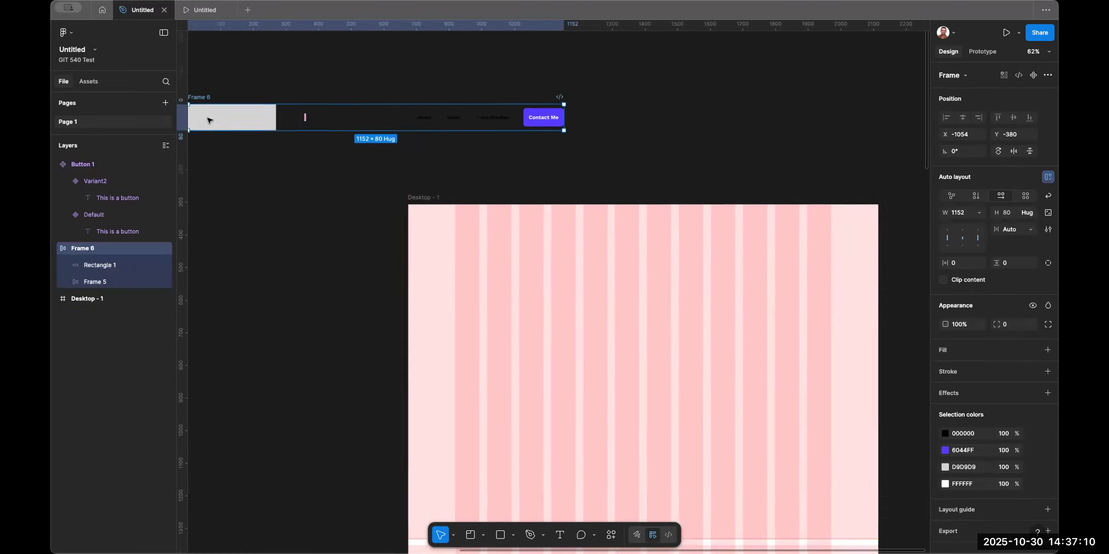
pyautogui.hscroll(-3, 209, 120)
pyautogui.scroll(2, 209, 121)
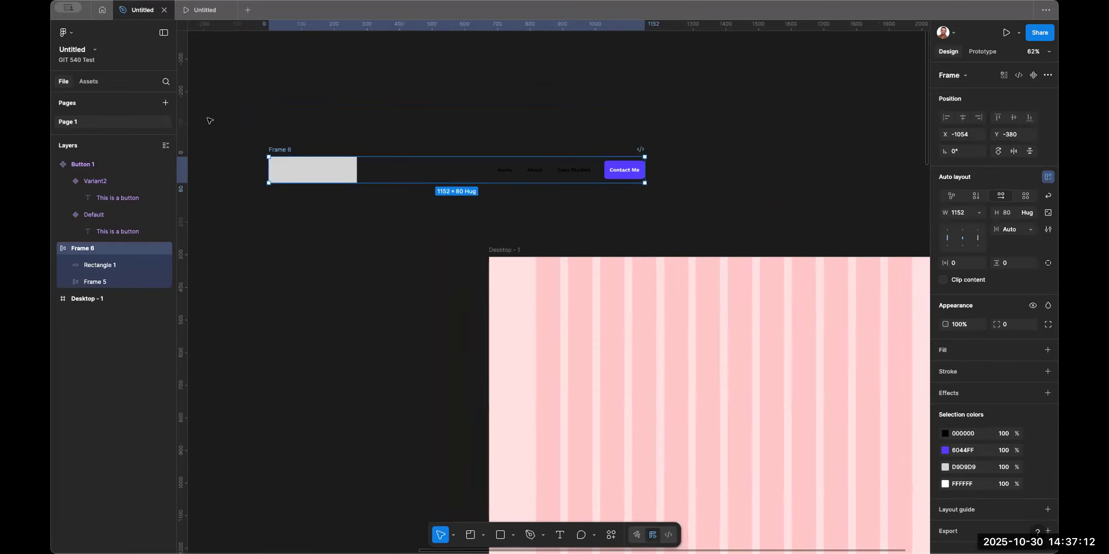
pyautogui.hotkey('ctrl', 'alt', 'k')
# Place an instance of the header component at the top of the desktop frame, aligned to the layout grid.
pyautogui.scroll(-5, 209, 121)
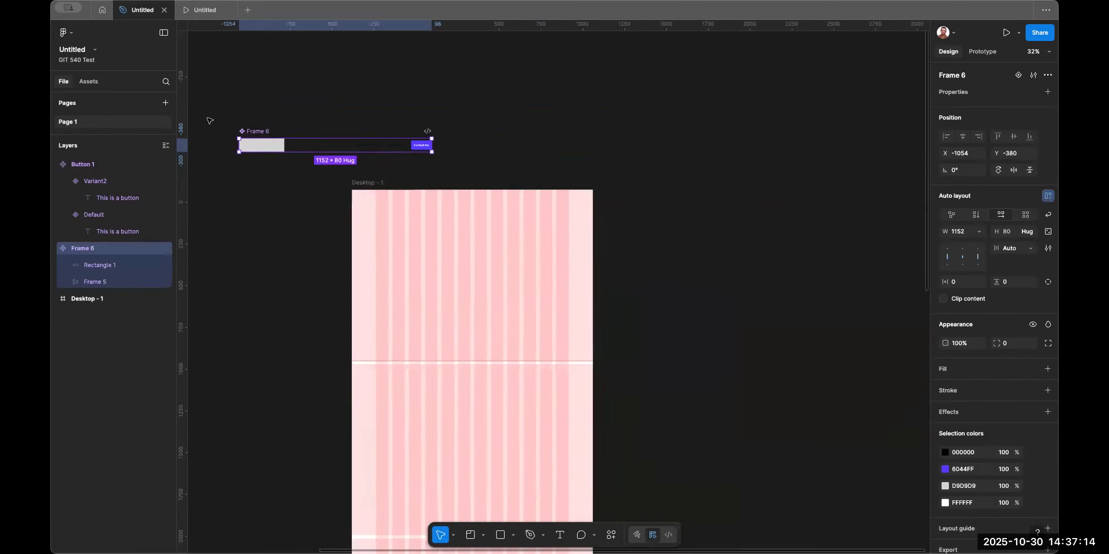
pyautogui.hscroll(-4, 209, 120)
pyautogui.moveTo(443, 157); pyautogui.dragTo(691, 226)
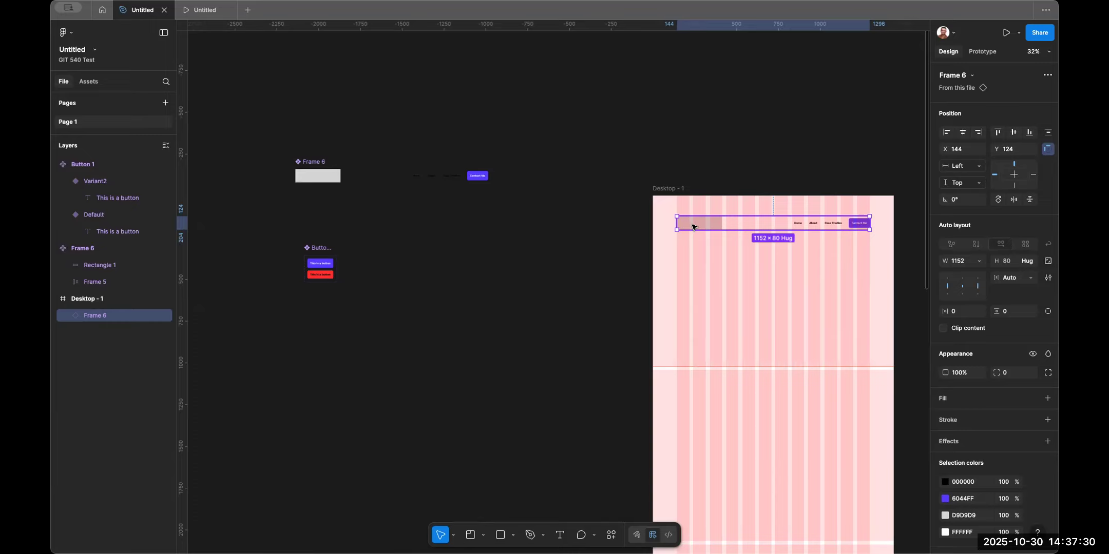
pyautogui.moveTo(693, 227); pyautogui.dragTo(692, 218)
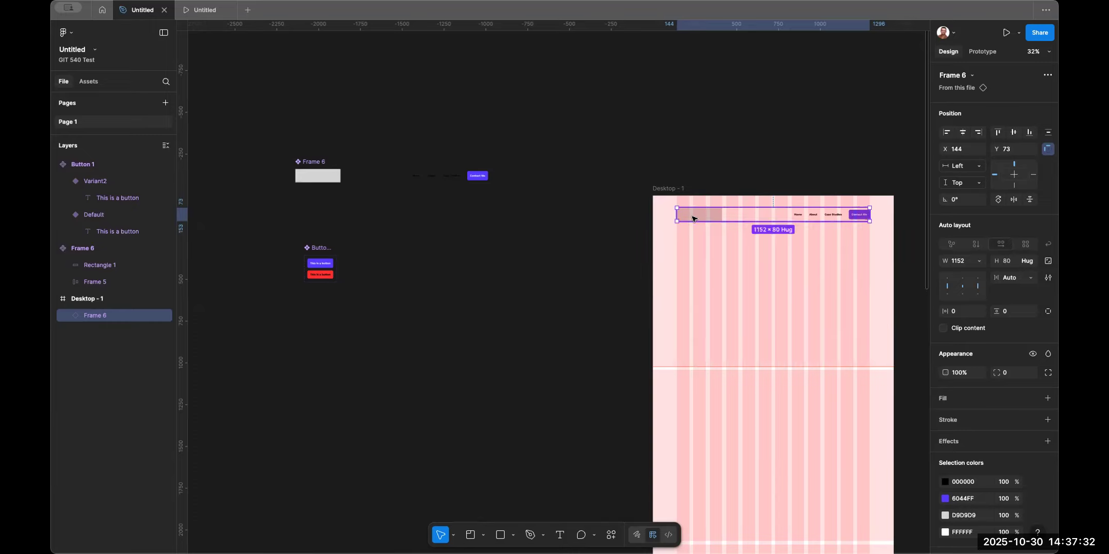
pyautogui.click(796, 136)
pyautogui.scroll(3, 798, 137)
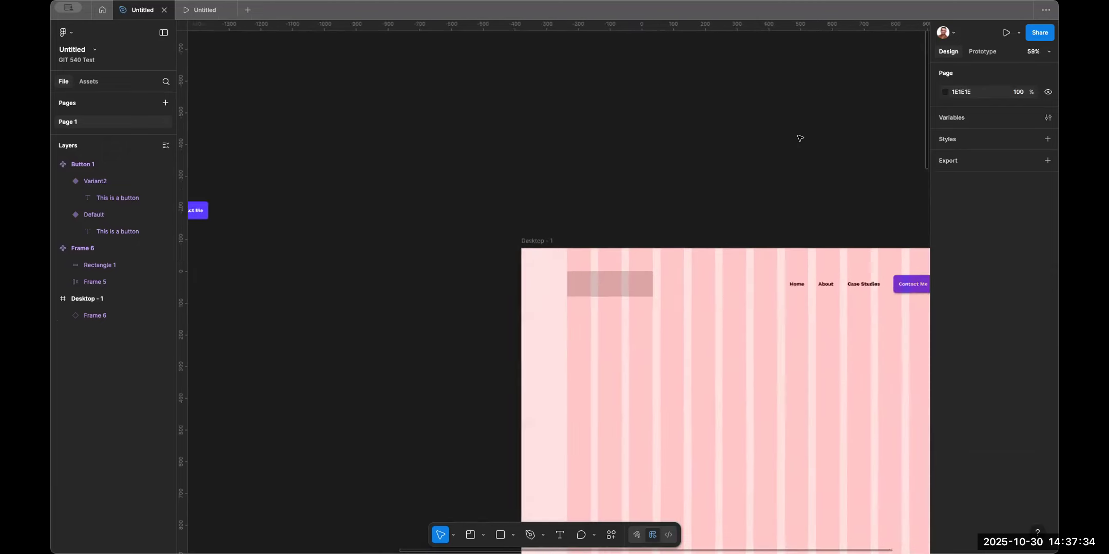
pyautogui.hscroll(5, 798, 137)
pyautogui.scroll(-3, 798, 137)
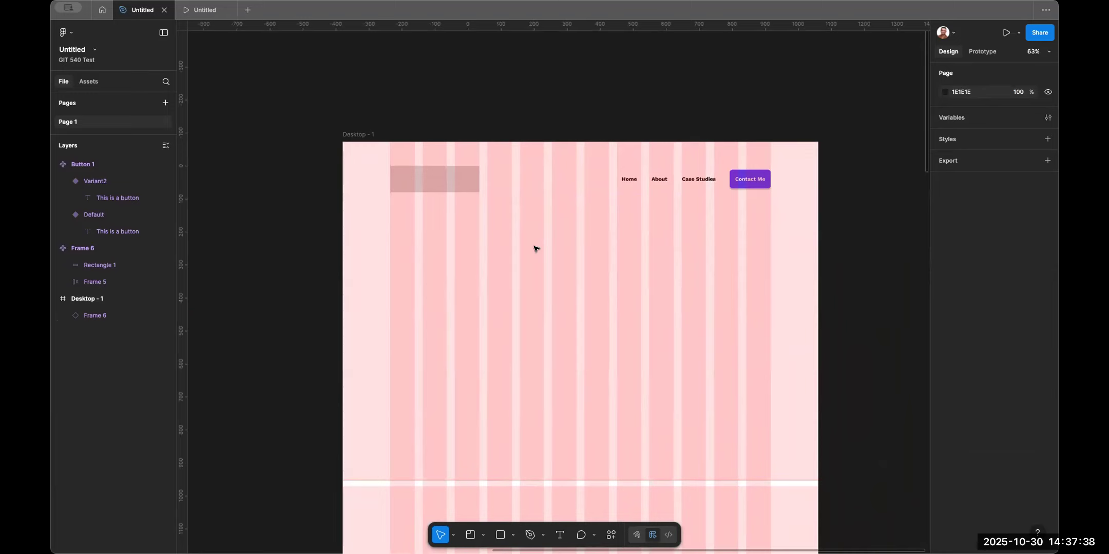
# Draw a rectangle below the Contact Me button and set its size to 368 × 368.
pyautogui.press('r')
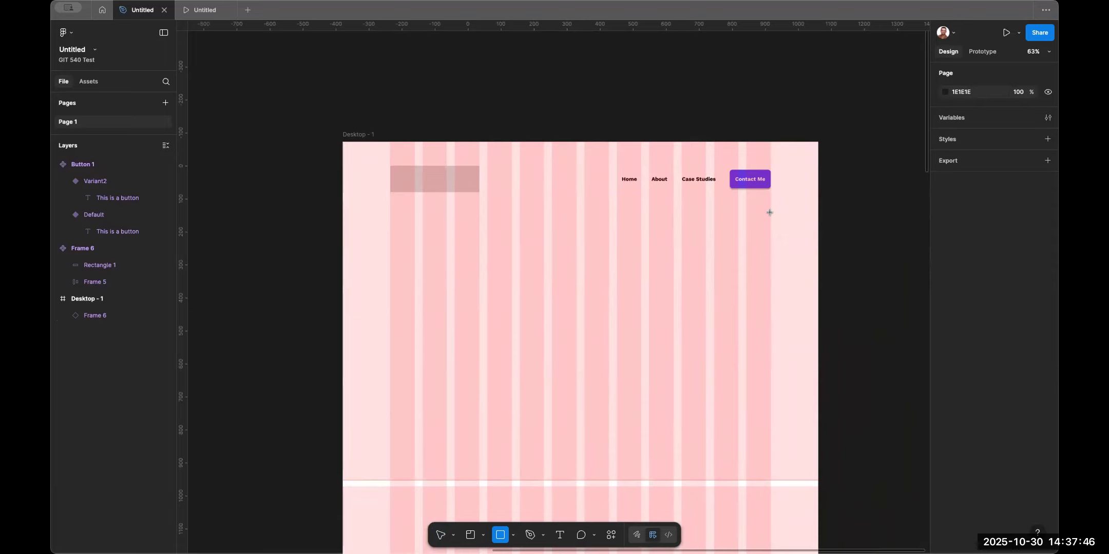
pyautogui.moveTo(770, 214); pyautogui.dragTo(647, 303)
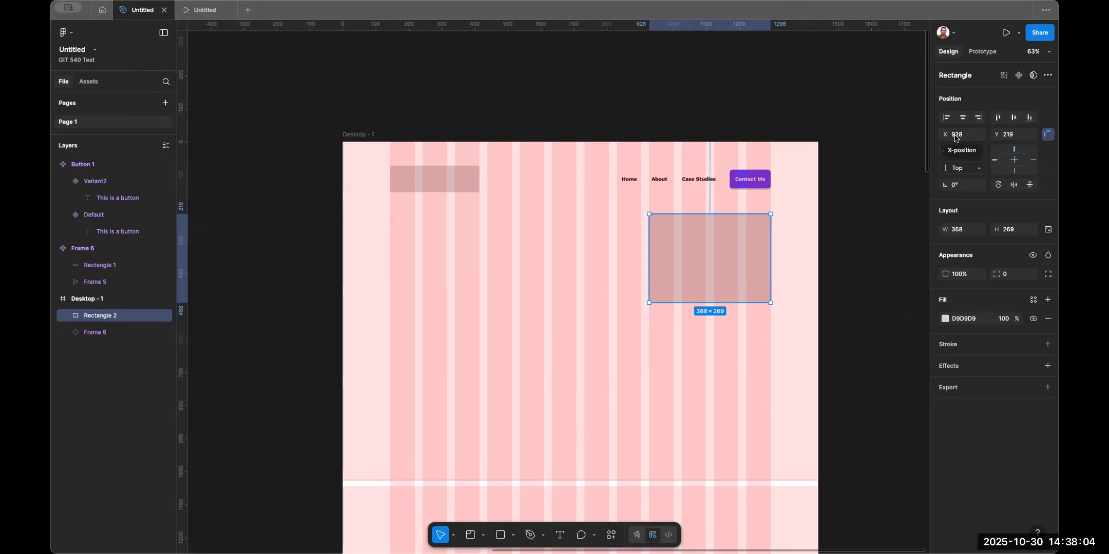
pyautogui.click(962, 232)
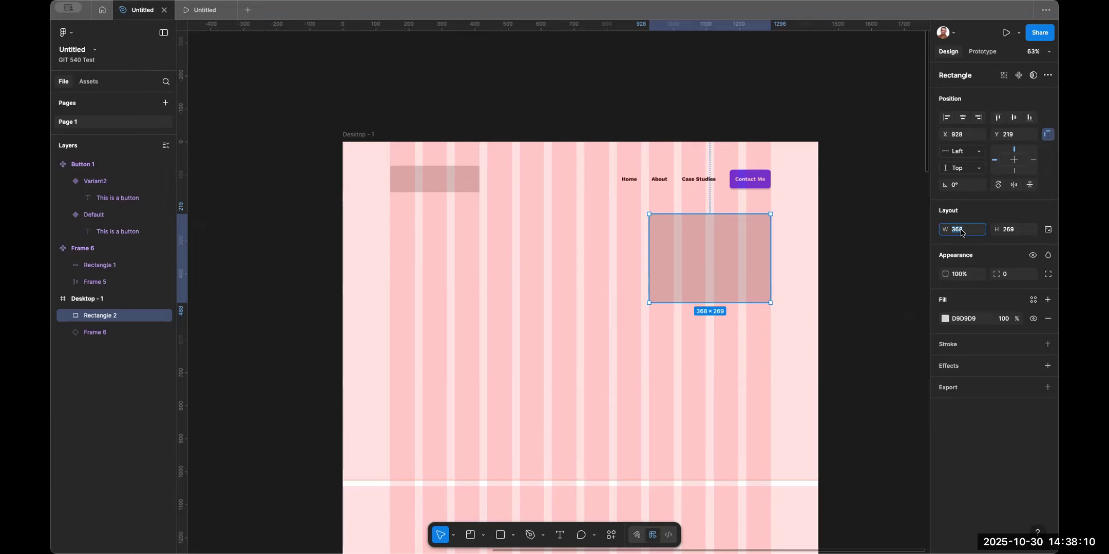
pyautogui.click(1016, 233)
pyautogui.write('368')
pyautogui.press('Return')
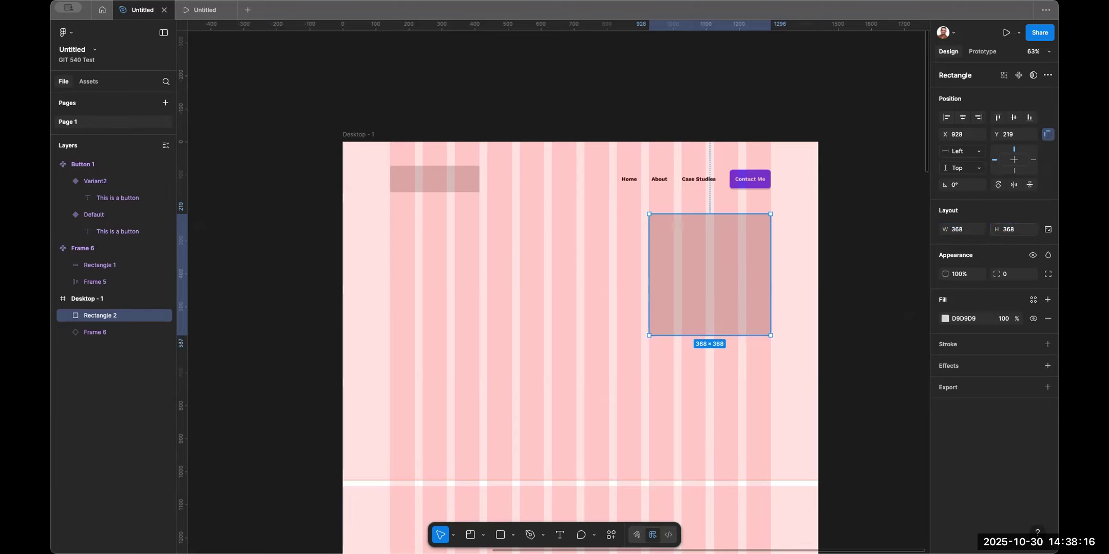
pyautogui.click(878, 242)
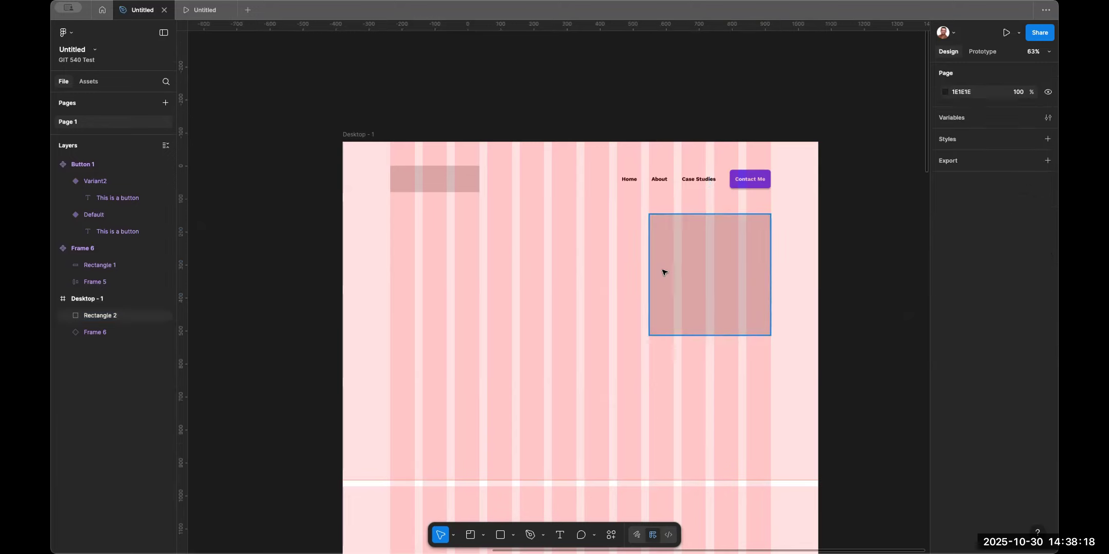
# Create a text box across the left columns reading "This is a headline".
pyautogui.hscroll(-1, 440, 284)
pyautogui.press('t')
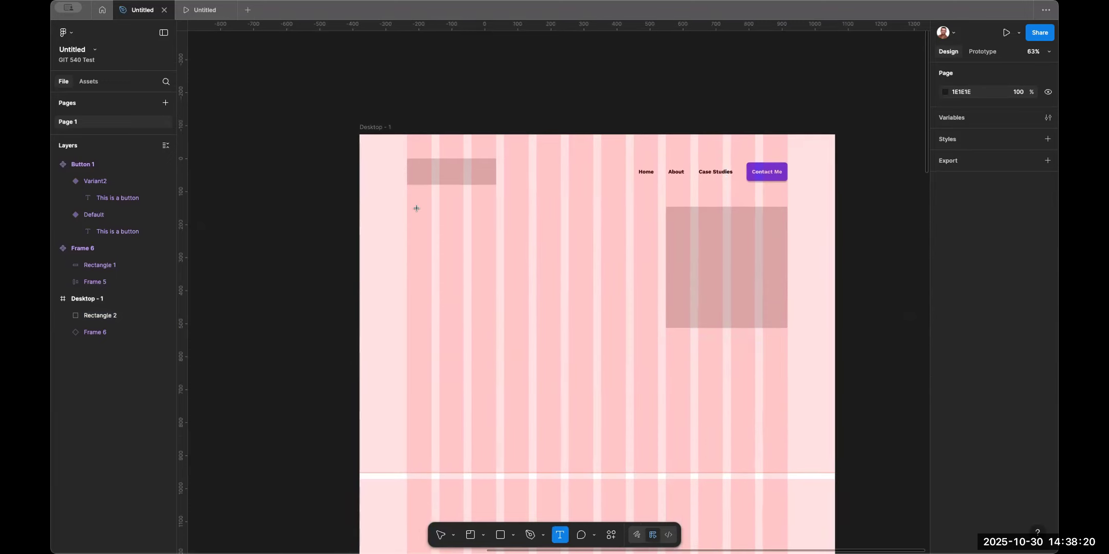
pyautogui.moveTo(405, 207); pyautogui.dragTo(657, 248)
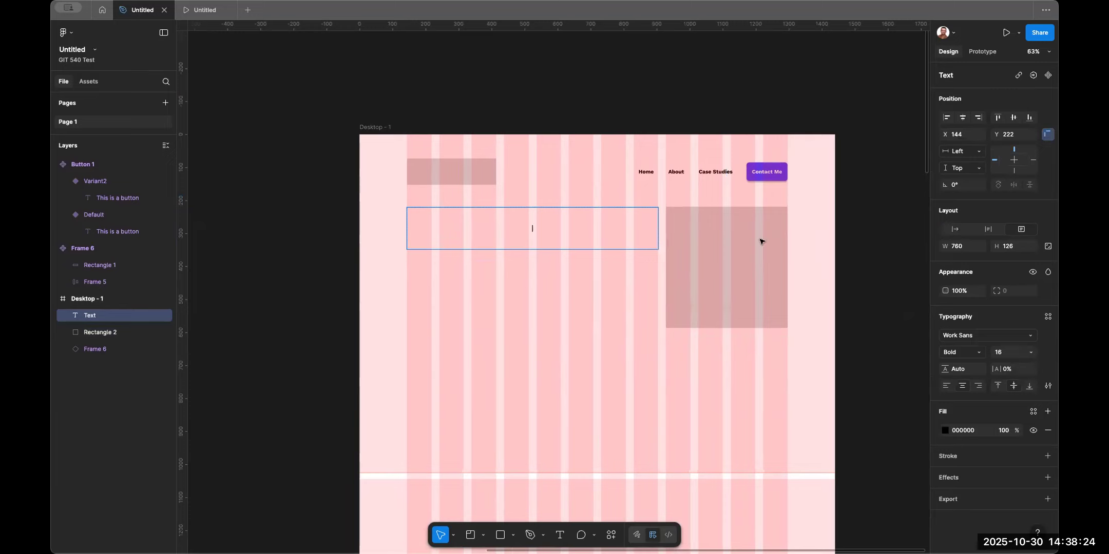
pyautogui.write('This is a headline')
# Set the headline's font size to 48.
pyautogui.hotkey('ctrl', 'a')
pyautogui.click(1000, 354)
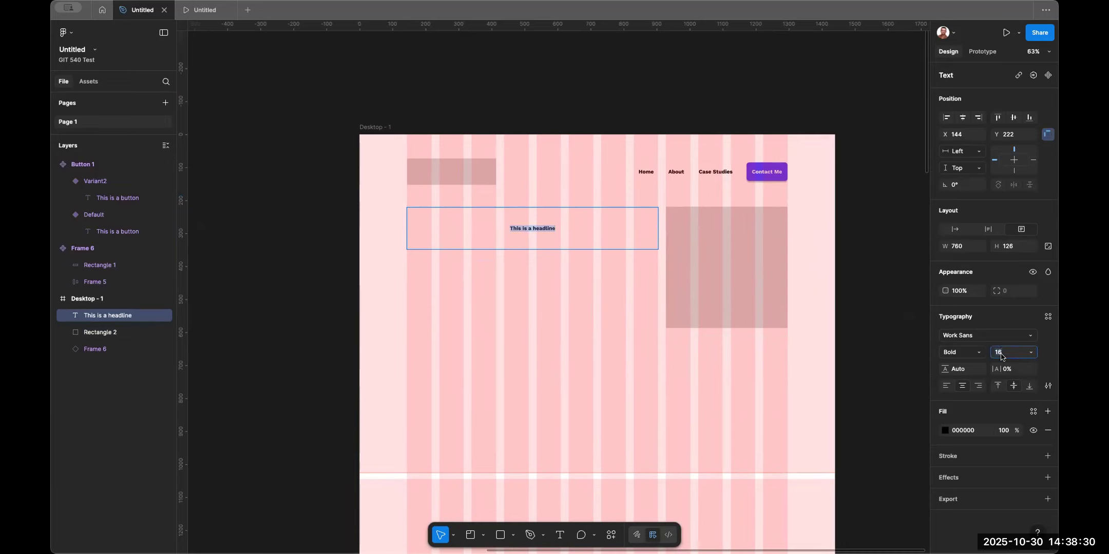
pyautogui.write('48')
pyautogui.press('Return')
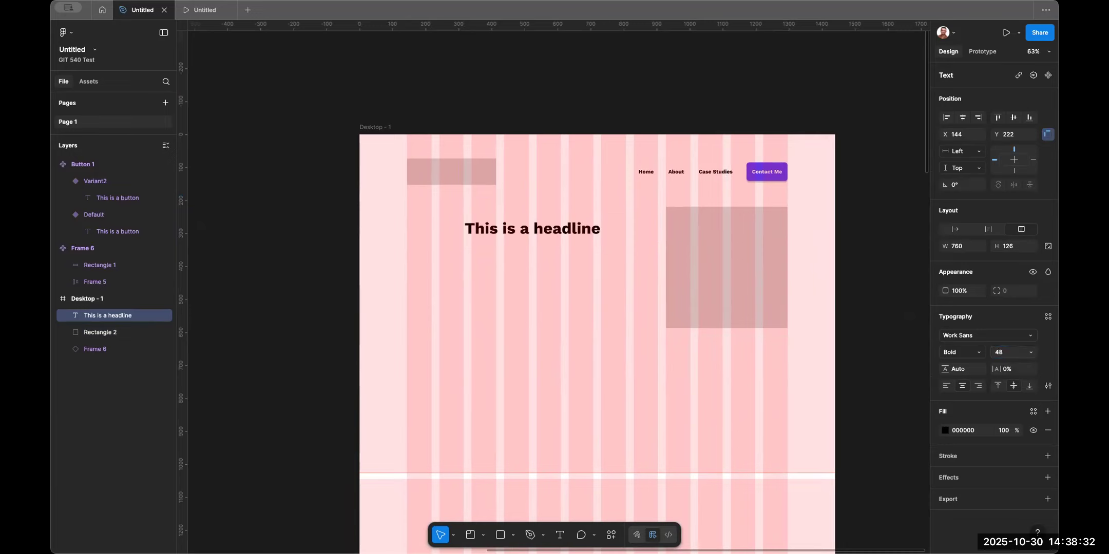
# Left-align the headline text and switch its box to auto height.
pyautogui.click(946, 386)
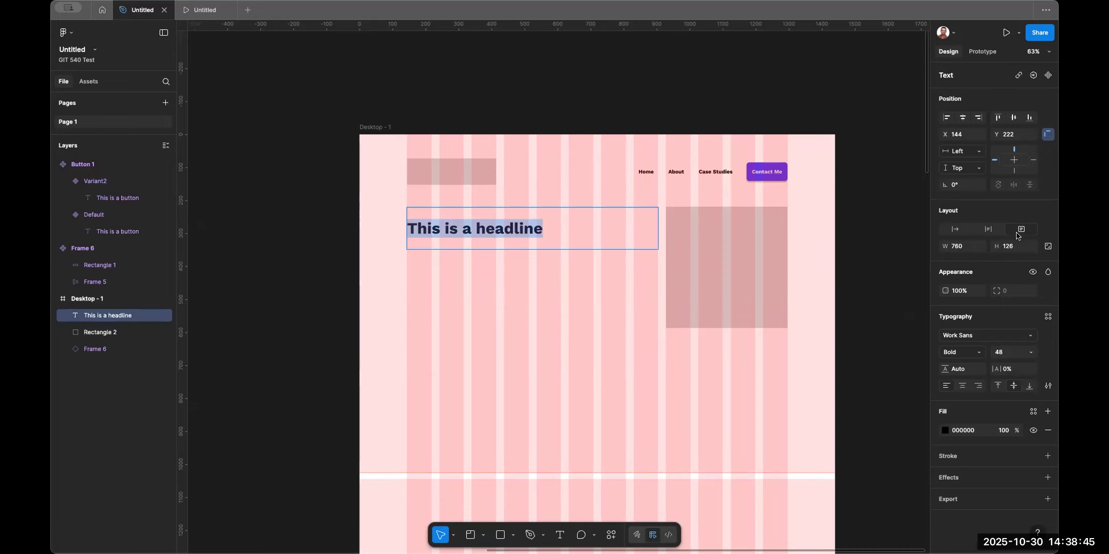
pyautogui.click(989, 230)
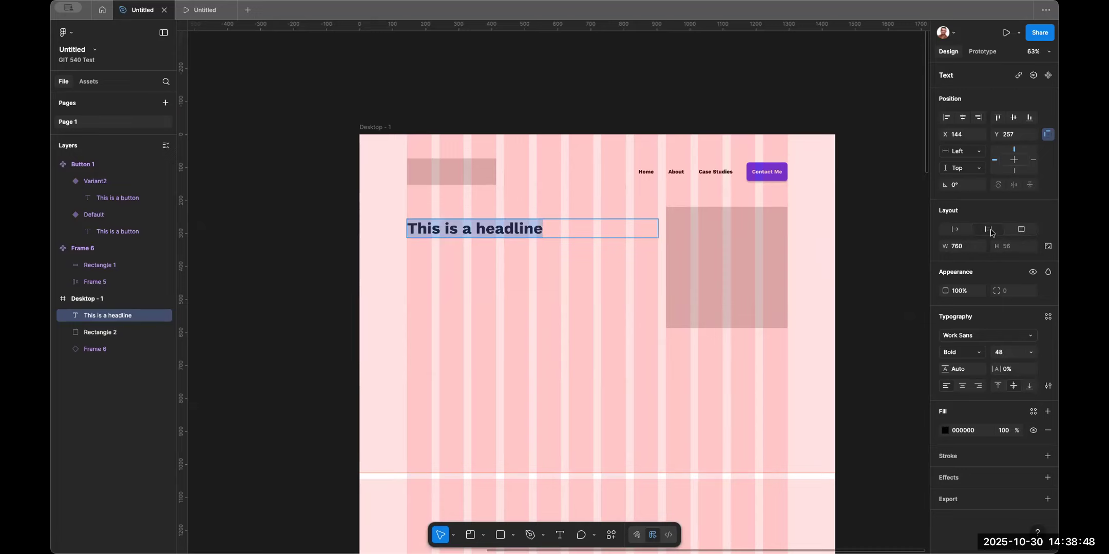
pyautogui.press('Escape')
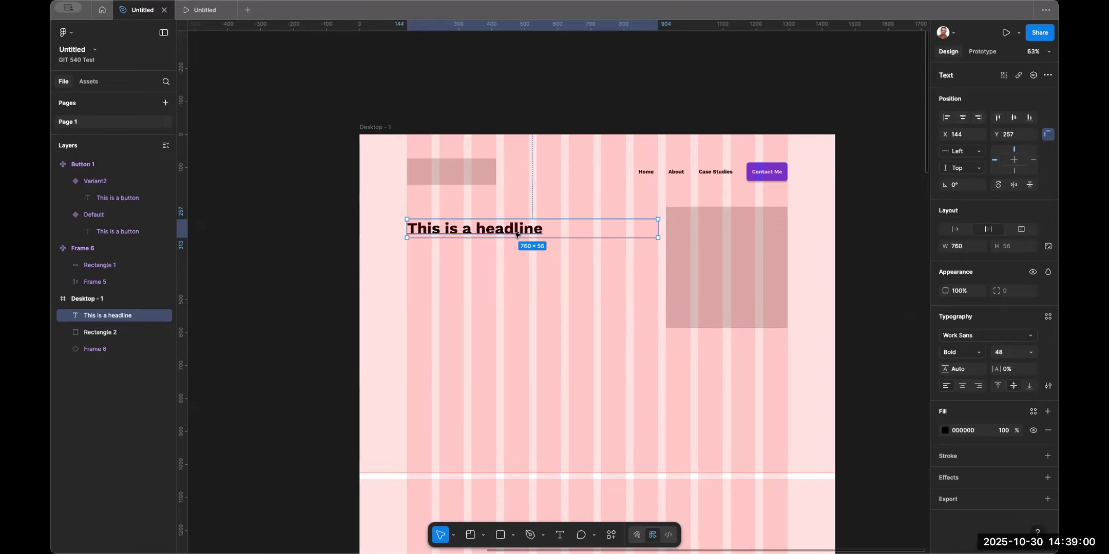
# Move the headline up to the top of the hero area and duplicate it just below.
pyautogui.moveTo(517, 234); pyautogui.dragTo(518, 222)
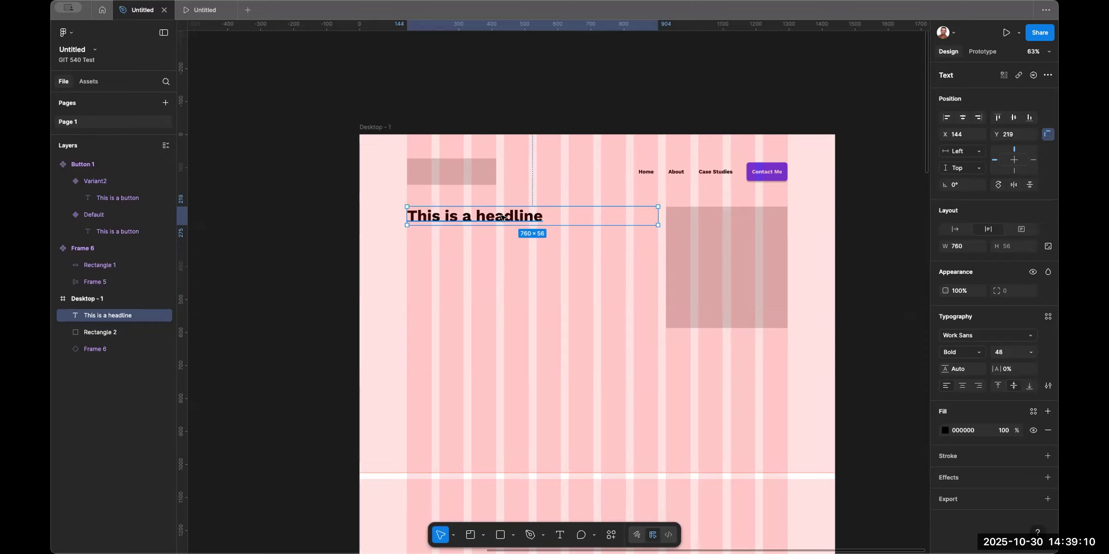
pyautogui.moveTo(504, 217); pyautogui.dragTo(505, 239)
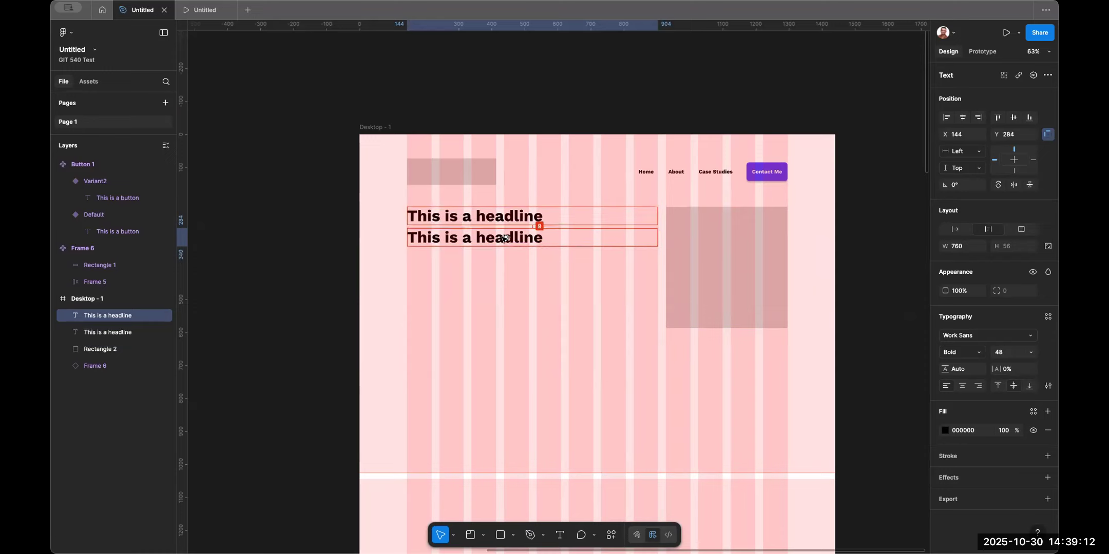
pyautogui.moveTo(503, 237); pyautogui.dragTo(505, 237)
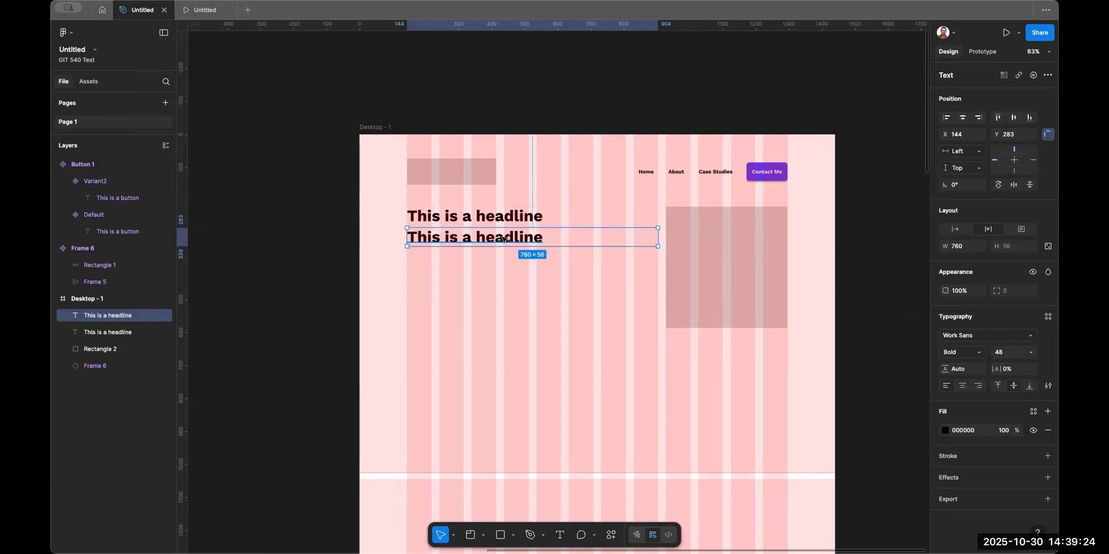
# Set the duplicated text's font size to 24 and its weight to Regular.
pyautogui.click(1004, 352)
pyautogui.write('16')
pyautogui.press('Return')
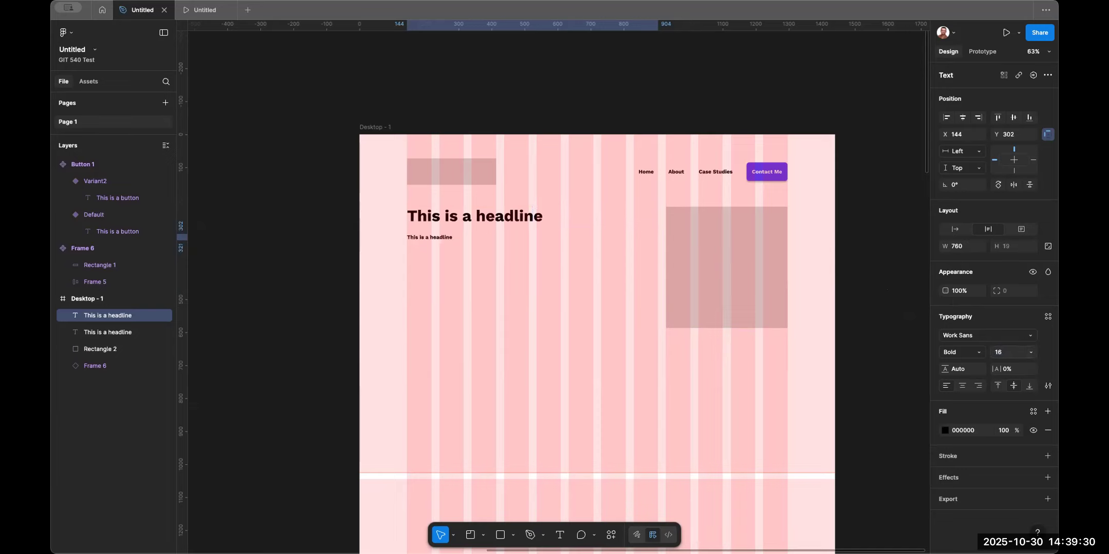
pyautogui.click(1010, 354)
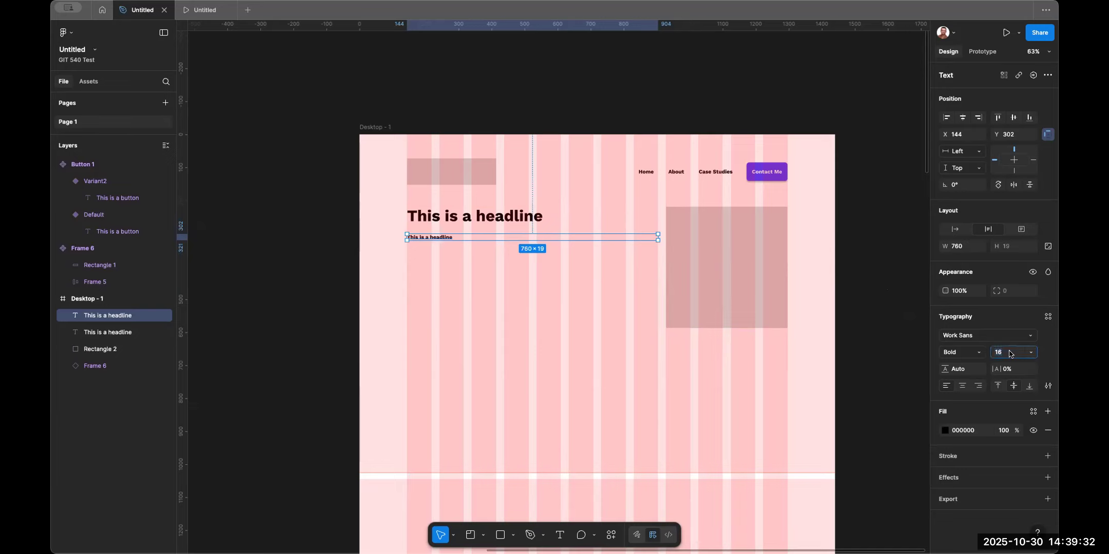
pyautogui.write('24')
pyautogui.press('Return')
pyautogui.click(944, 351)
pyautogui.click(947, 315)
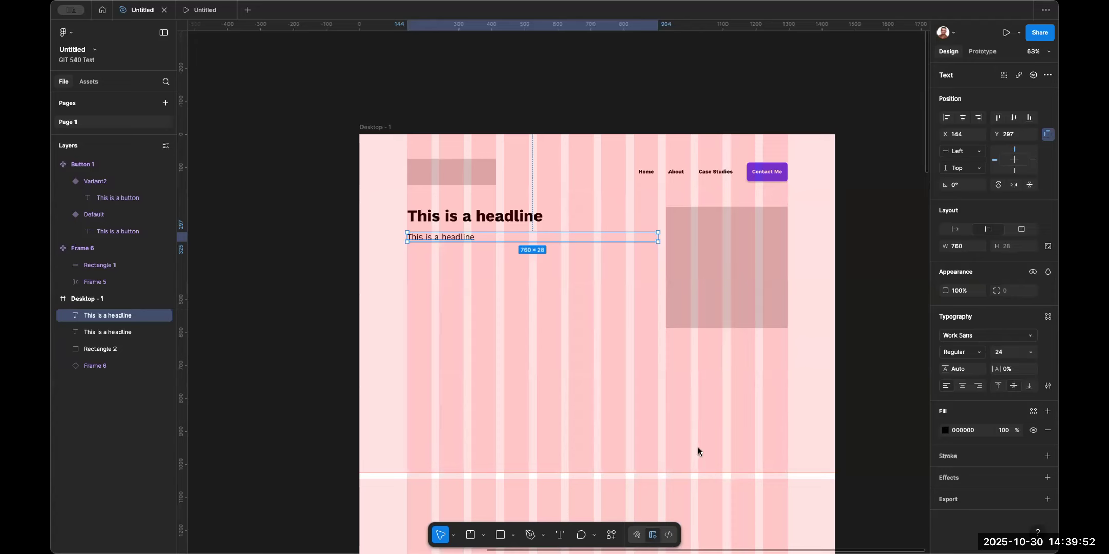
# Replace the duplicated text with a pasted Lorem Ipsum paragraph.
pyautogui.doubleClick(452, 236)
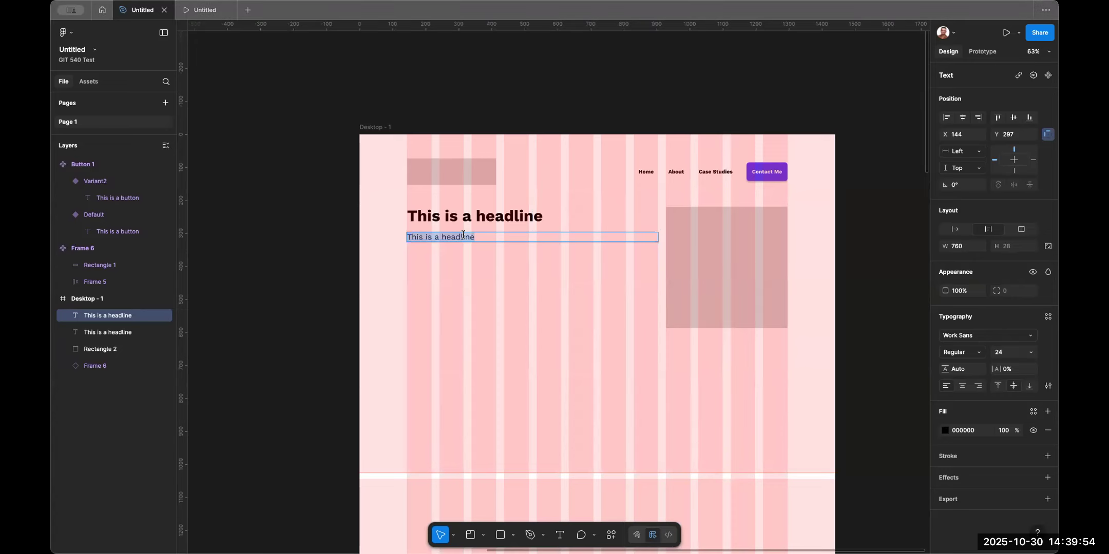
pyautogui.write("orem Ipsum is simply dummy text of the printing and typesetting industry. Lorem Ipsum has been the industry's standard dummy text ever since the 1500s, when an unknown printer took a galley of type and scrambled it to make a type specimen book. It has survived not only five centuries, but also the leap into electronic typesetting, remaining essentially unchanged. It was popularised in the 1960s with the release of Letraset sheets containing Lorem Ipsum passages, and more recently with desktop publishing software like Aldus PageMaker including versions of Lorem Ipsum.")
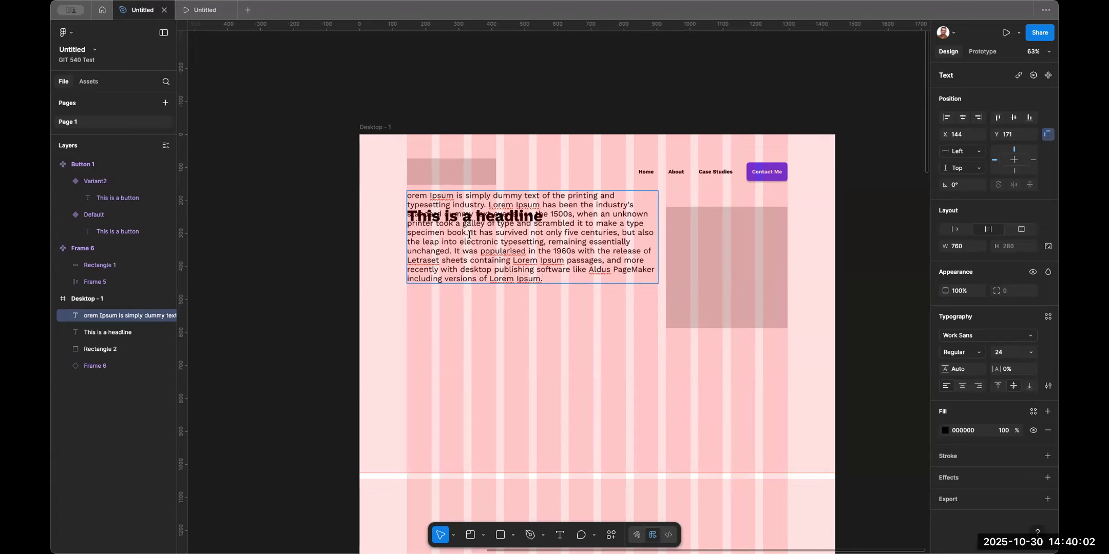
# Re-paste the Lorem Ipsum paragraph into the duplicated text below the headline and restore its missing initial L.
pyautogui.click(999, 386)
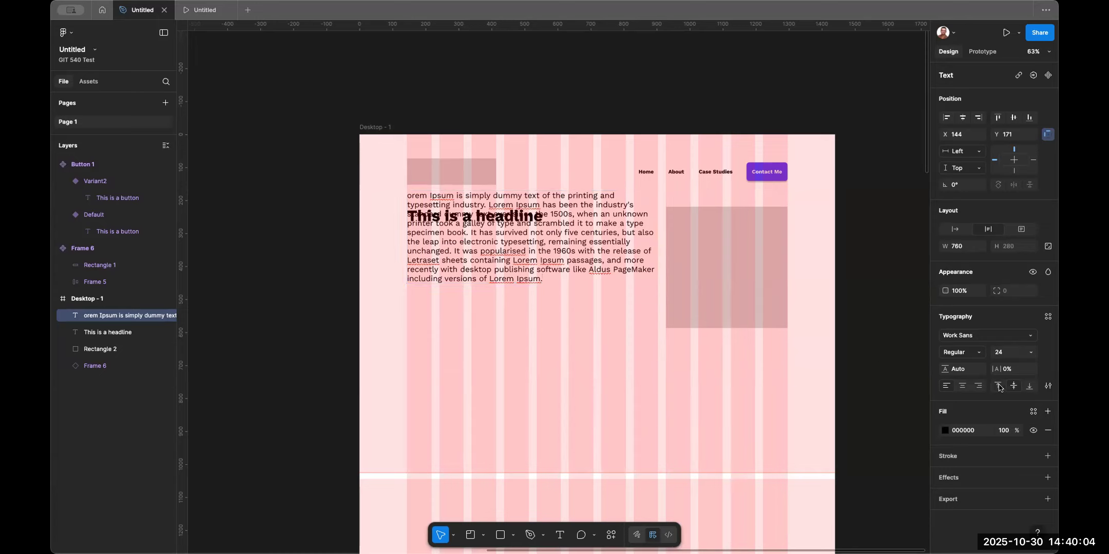
pyautogui.press('super+z')
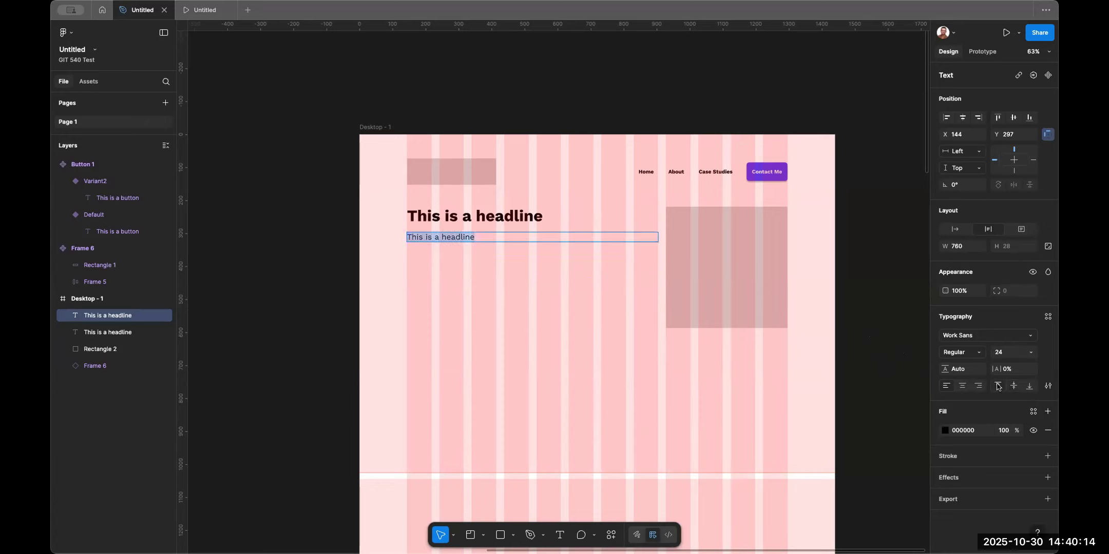
pyautogui.click(433, 237)
pyautogui.press('super+a')
pyautogui.write("orem Ipsum is simply dummy text of the printing and typesetting industry. Lorem Ipsum has been the industry's standard dummy text ever since the 1500s, when an unknown printer took a galley of type and scrambled it to make a type specimen book. It has survived not only five centuries, but also the leap into electronic typesetting, remaining essentially unchanged. It was popularised in the 1960s with the release of Letraset sheets containing Lorem Ipsum passages, and more recently with desktop publishing software like Aldus PageMaker including versions of Lorem Ipsum.")
pyautogui.press('super+Up')
pyautogui.write('L')
# Set the headline's vertical text alignment to top.
pyautogui.doubleClick(457, 216)
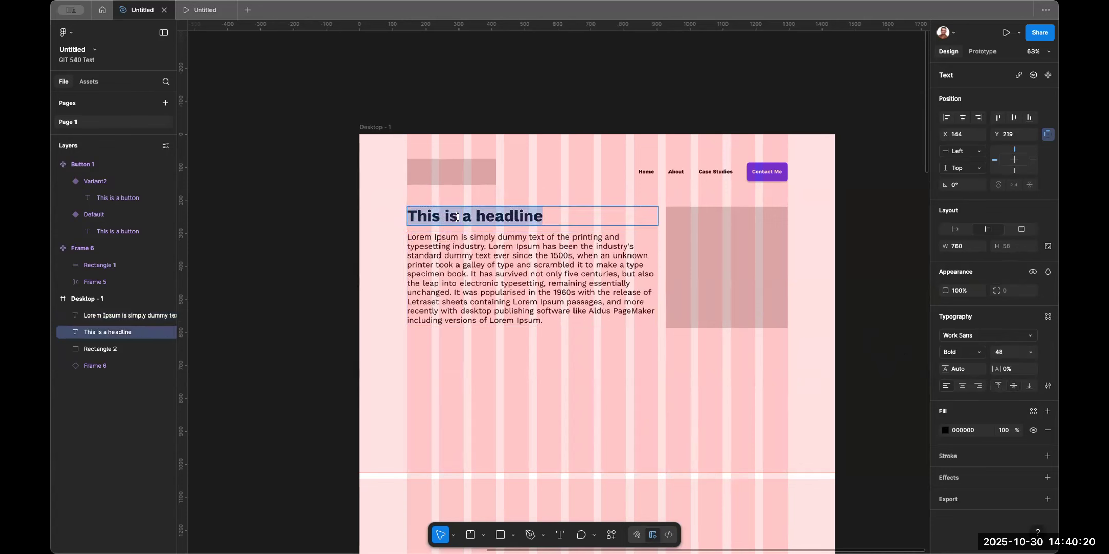
pyautogui.click(997, 388)
pyautogui.click(919, 368)
# Wrap the headline and paragraph in a vertical auto layout frame with a 24 gap.
pyautogui.click(518, 216)
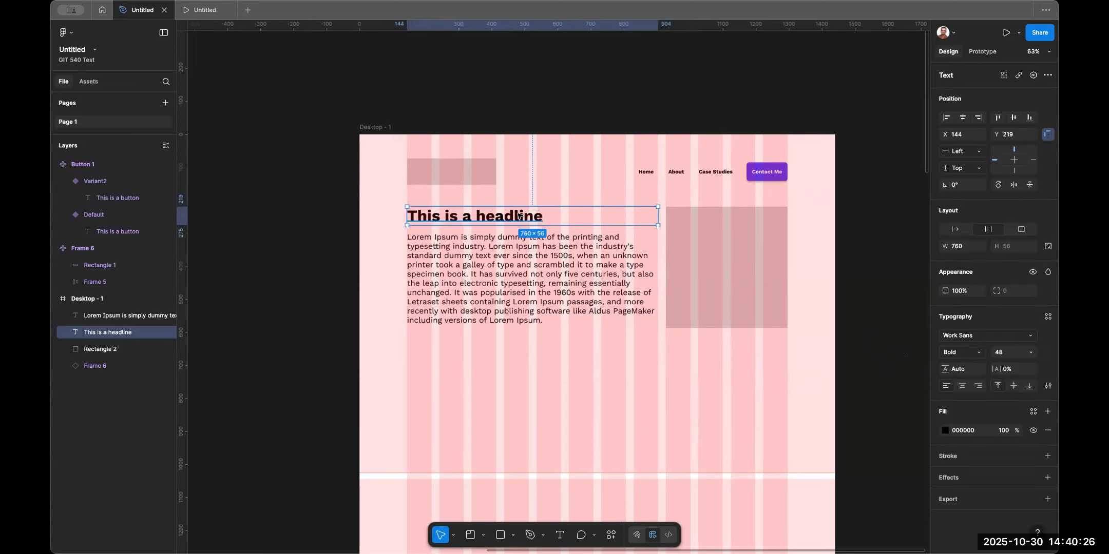
pyautogui.keyDown('shift'); pyautogui.click(519, 249); pyautogui.keyUp('shift')
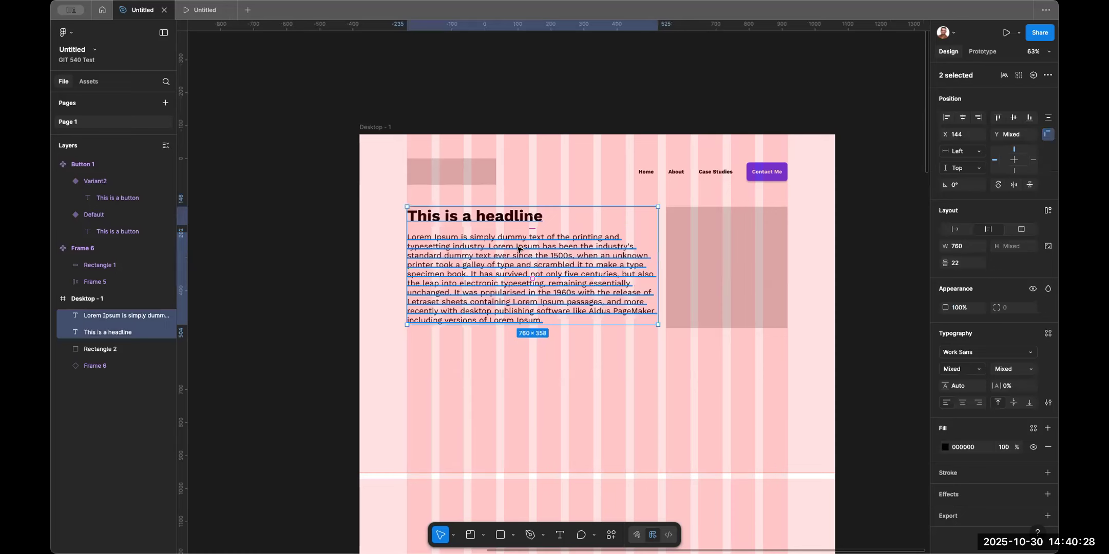
pyautogui.hotkey('shift', 'a')
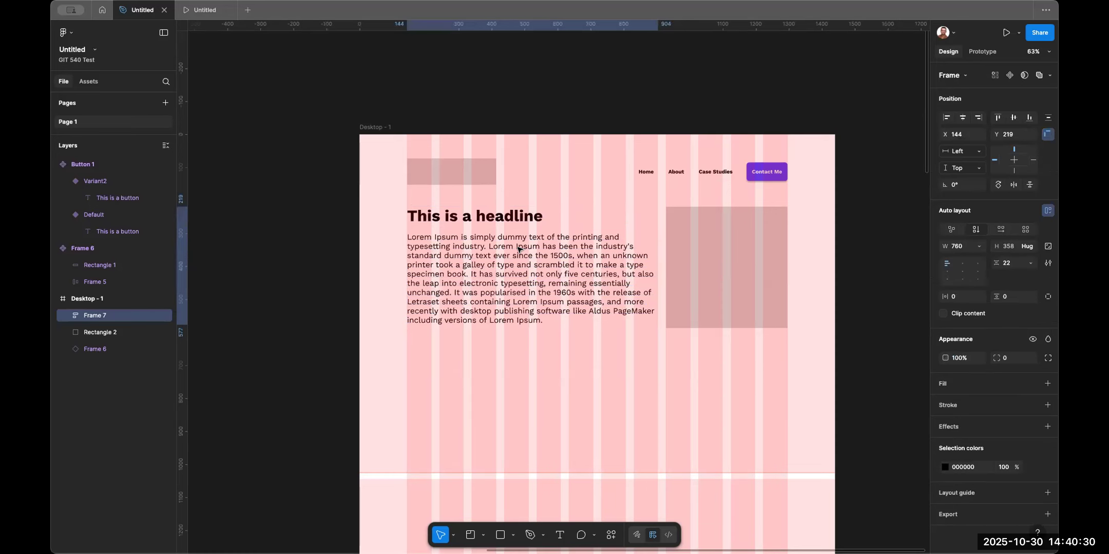
pyautogui.click(1010, 265)
pyautogui.write('24')
pyautogui.press('Return')
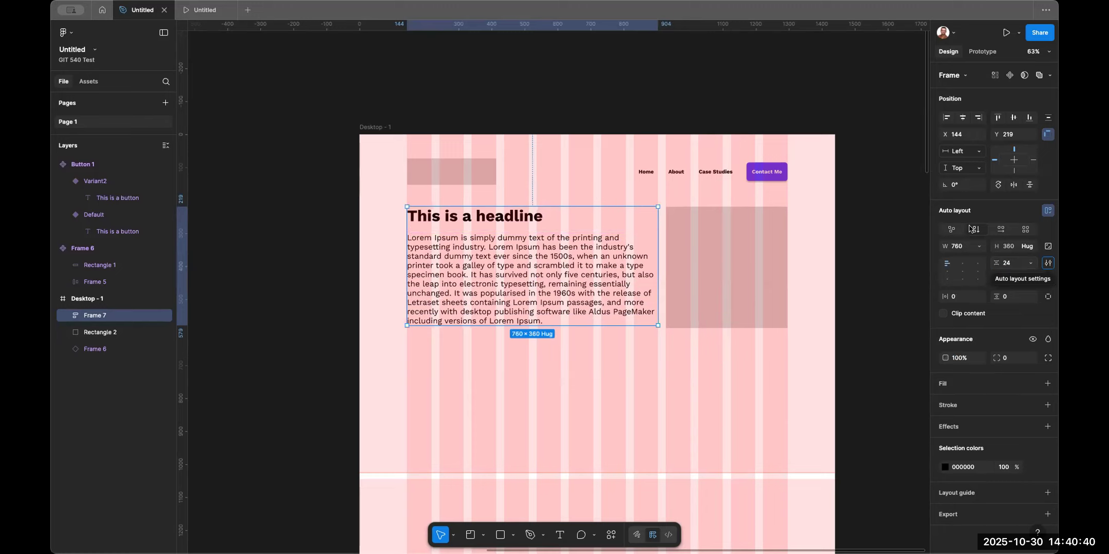
# Wrap the text frame and the image placeholder together in a horizontal auto layout frame.
pyautogui.keyDown('shift'); pyautogui.click(761, 263); pyautogui.keyUp('shift')
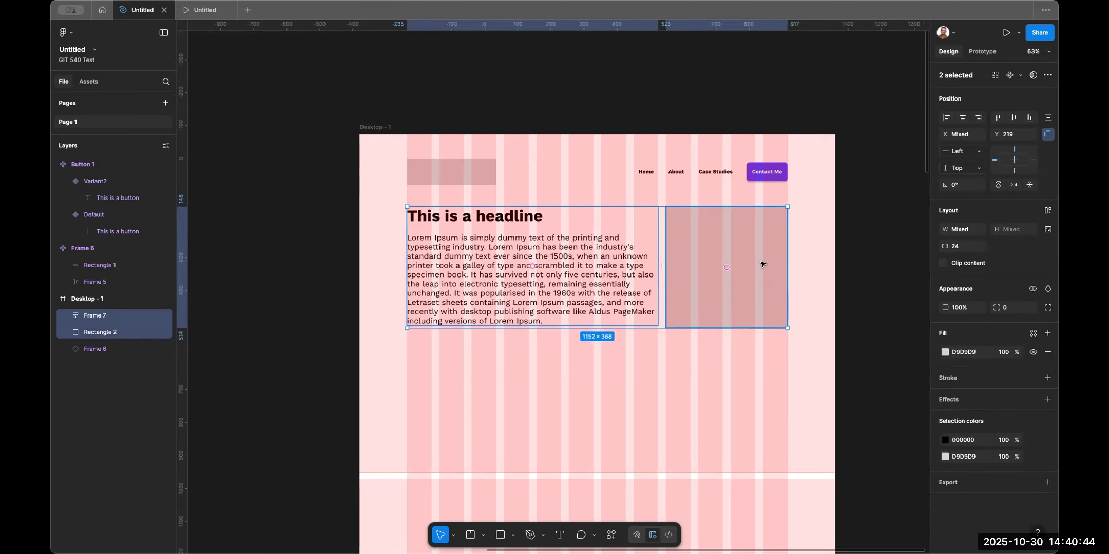
pyautogui.hotkey('shift', 'a')
pyautogui.moveTo(725, 224); pyautogui.dragTo(685, 314)
pyautogui.hotkey('ctrl', 'z')
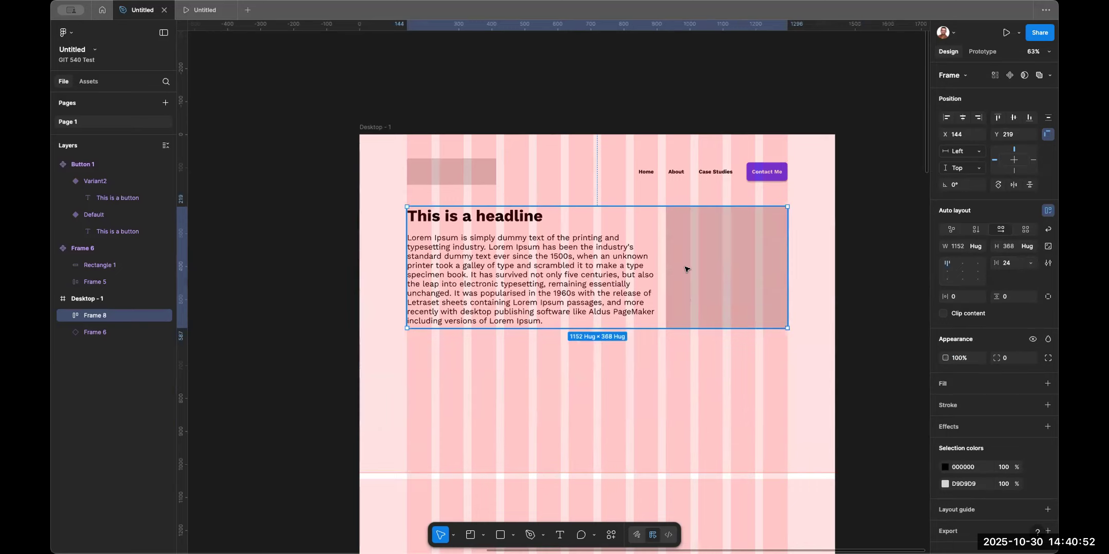
pyautogui.moveTo(659, 267)
pyautogui.moveTo(659, 267); pyautogui.dragTo(703, 260)
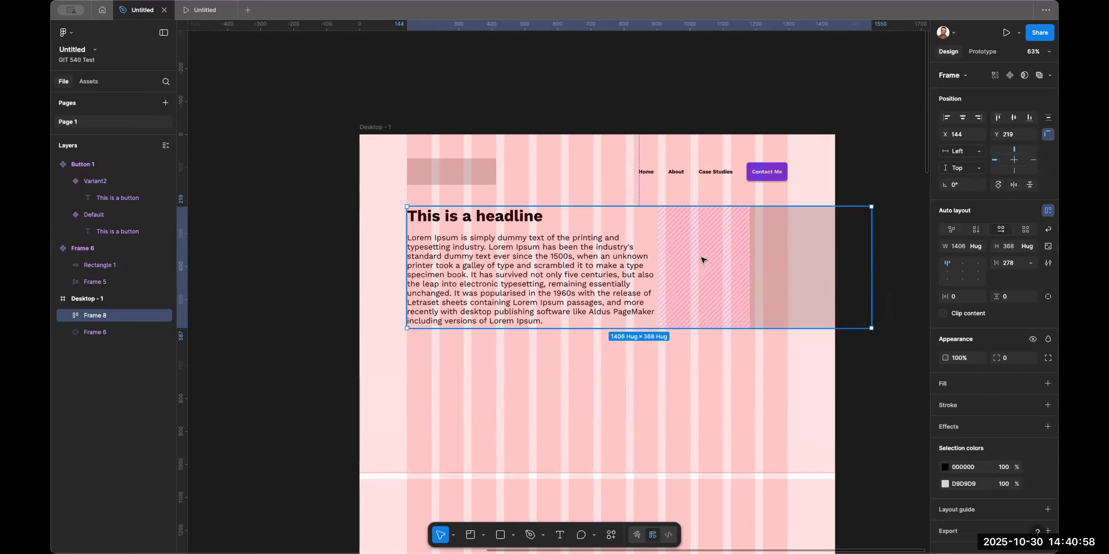
pyautogui.press('super+z')
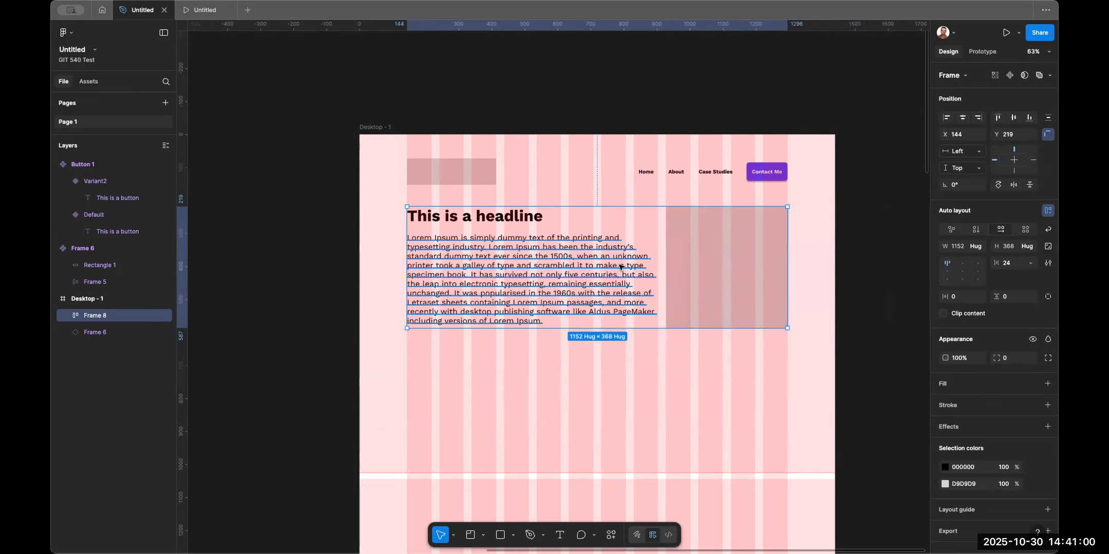
# Narrow the headline and paragraph to about 661 px wide.
pyautogui.keyDown('super'); pyautogui.click(588, 270); pyautogui.keyUp('super')
pyautogui.moveTo(658, 276); pyautogui.dragTo(625, 259)
pyautogui.press('super+z')
pyautogui.keyDown('shift'); pyautogui.click(575, 218); pyautogui.keyUp('shift')
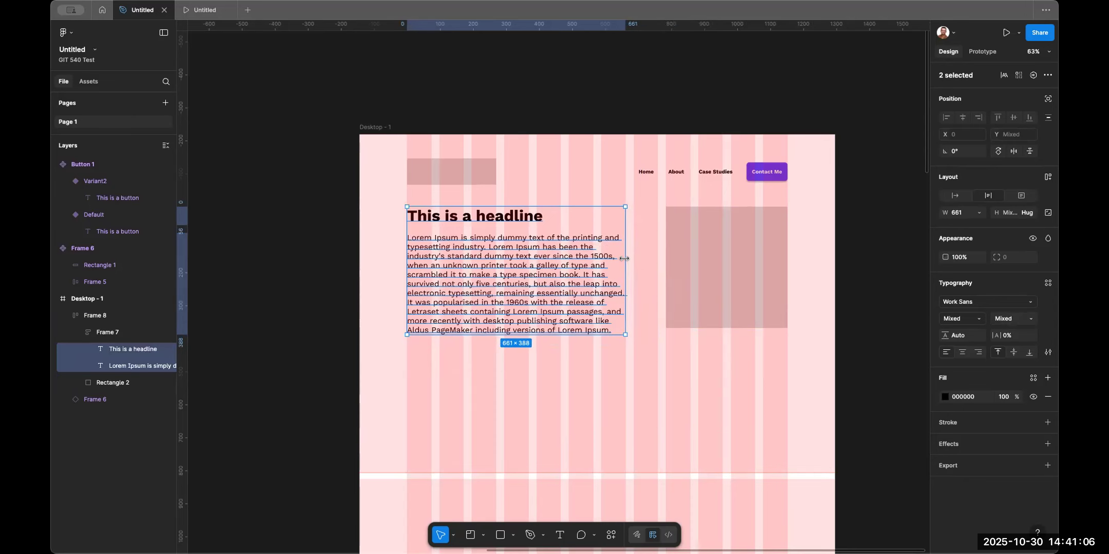
pyautogui.click(735, 257)
pyautogui.moveTo(664, 326); pyautogui.dragTo(614, 359)
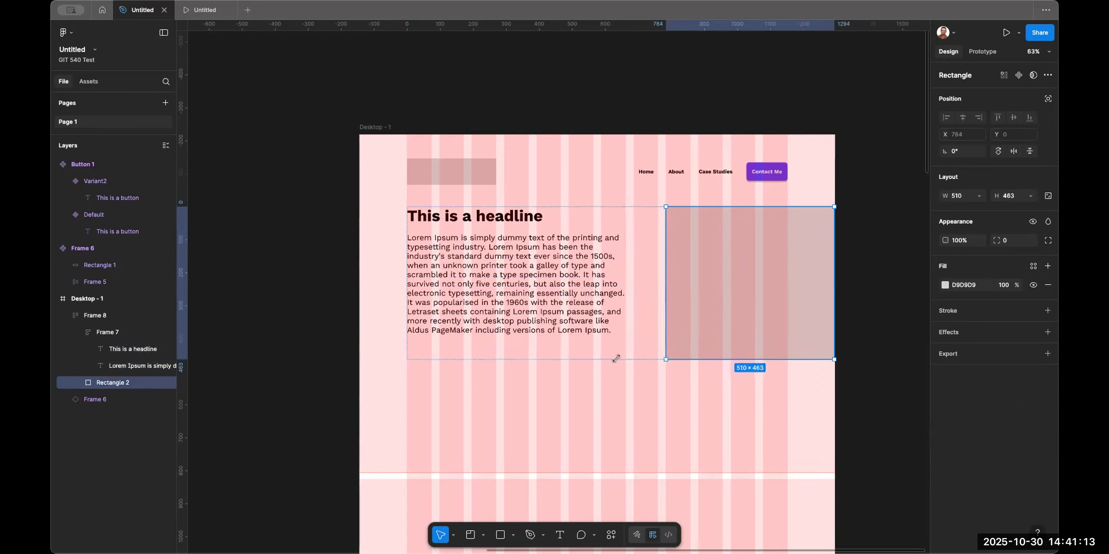
pyautogui.click(657, 282)
pyautogui.moveTo(658, 281); pyautogui.dragTo(625, 279)
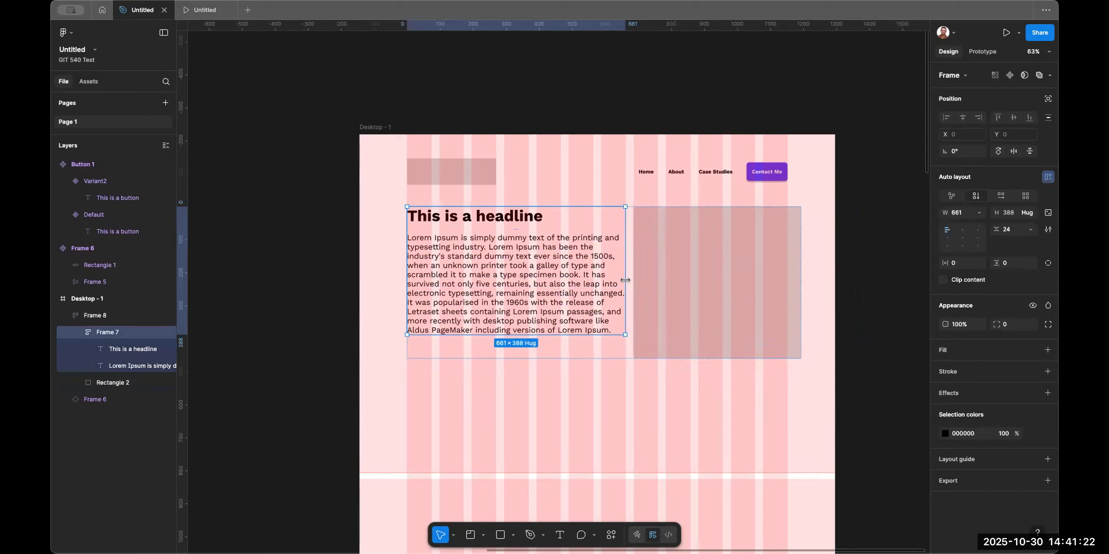
pyautogui.moveTo(625, 280); pyautogui.dragTo(658, 281)
pyautogui.press('super+z')
pyautogui.press('super+z')
pyautogui.press('super+z')
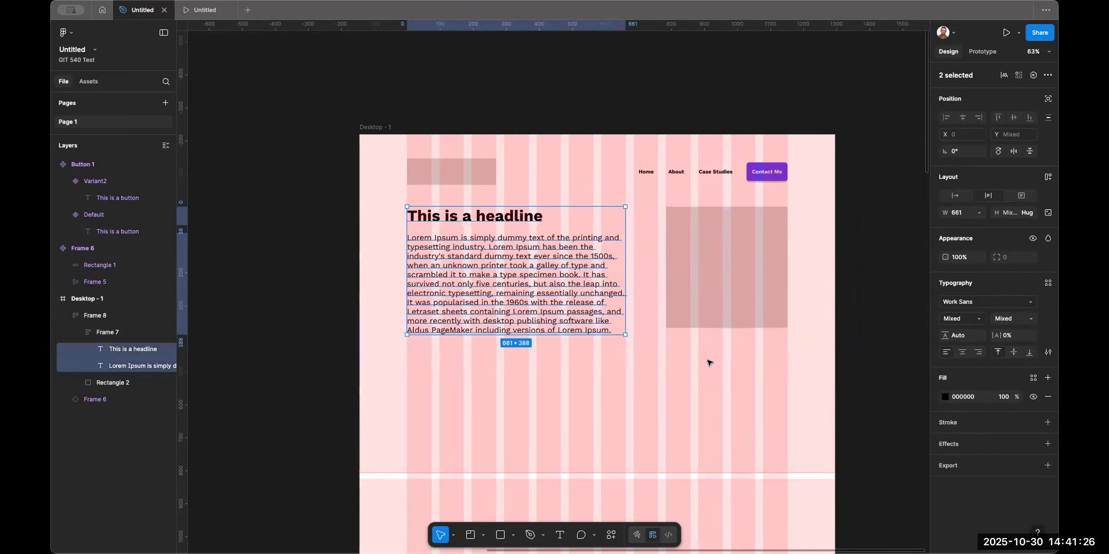
# Duplicate the image placeholder below the hero section and resize it to 368 × 284.
pyautogui.click(739, 255)
pyautogui.moveTo(732, 292); pyautogui.dragTo(471, 430)
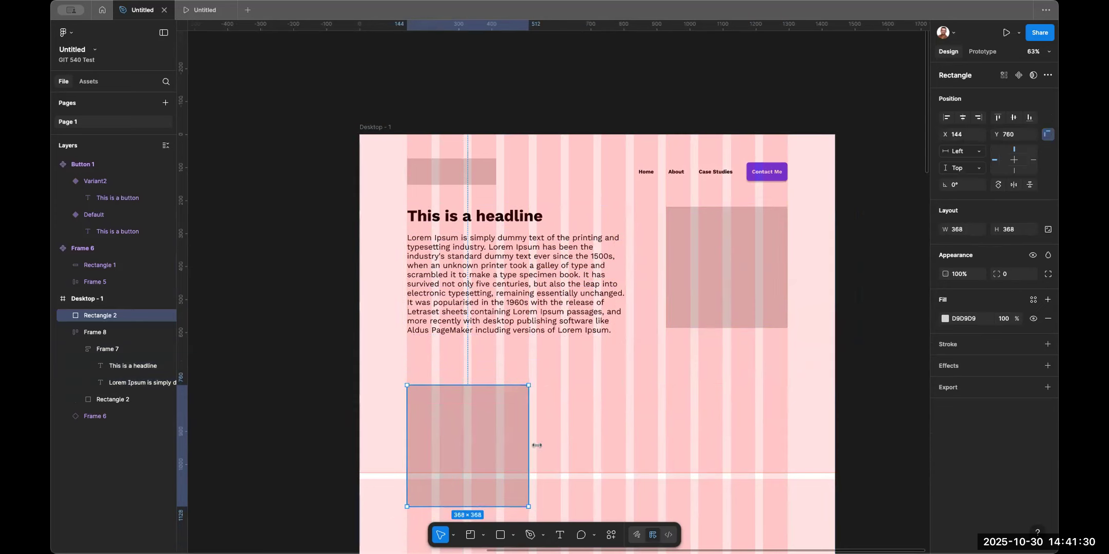
pyautogui.moveTo(536, 446); pyautogui.dragTo(559, 445)
pyautogui.moveTo(483, 440); pyautogui.dragTo(641, 438)
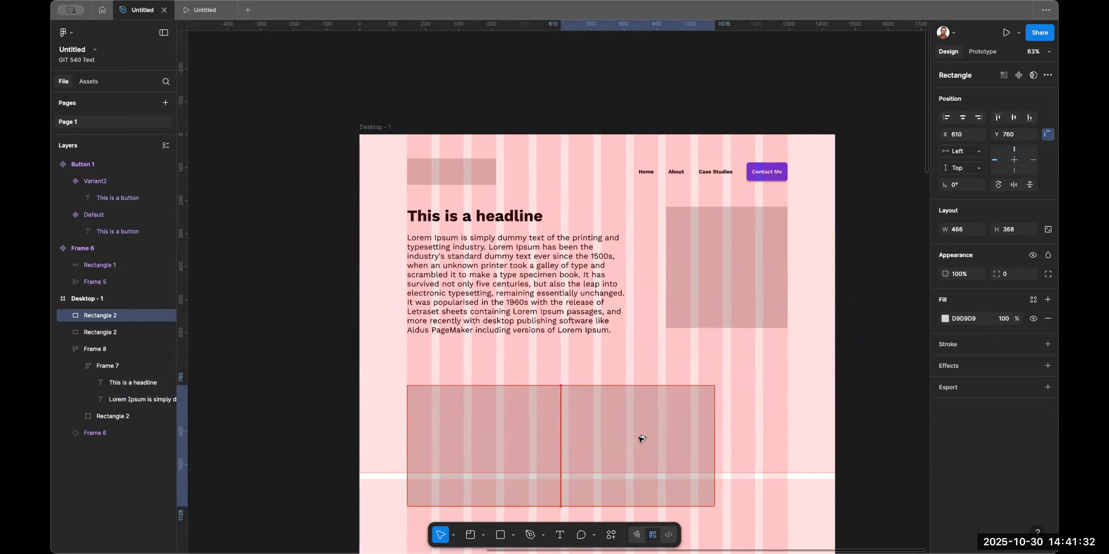
pyautogui.hotkey('ctrl', 'z')
pyautogui.hotkey('ctrl', 'z')
pyautogui.moveTo(468, 502); pyautogui.dragTo(464, 479)
# Duplicate the card rectangle twice to form a row of three across the grid columns.
pyautogui.moveTo(488, 446); pyautogui.dragTo(620, 445)
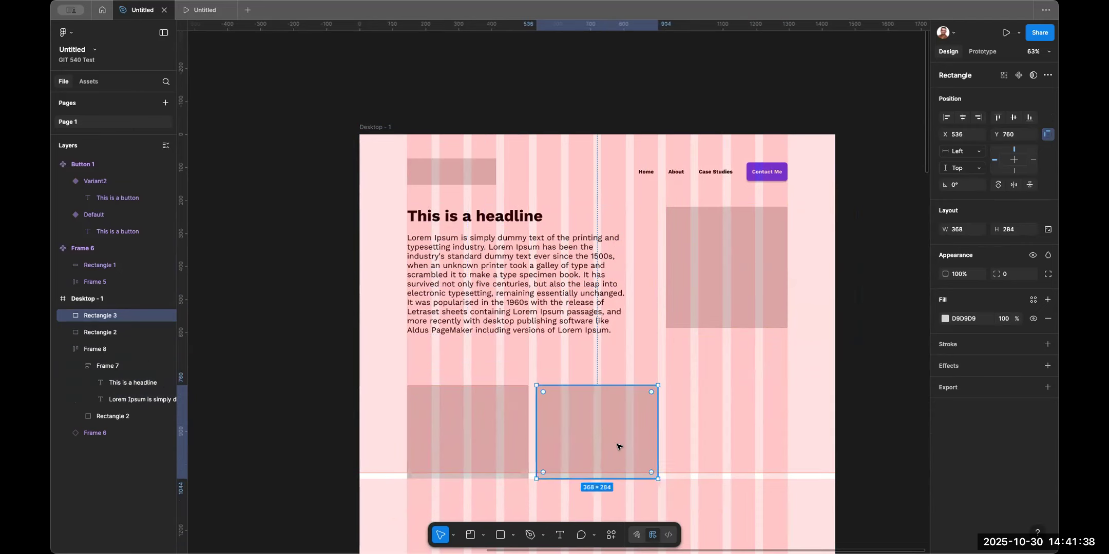
pyautogui.hotkey('ctrl', 'd')
pyautogui.click(855, 385)
pyautogui.scroll(-2, 855, 385)
# Move the headline text below the first card and retype it as Case Study Name.
pyautogui.click(461, 177)
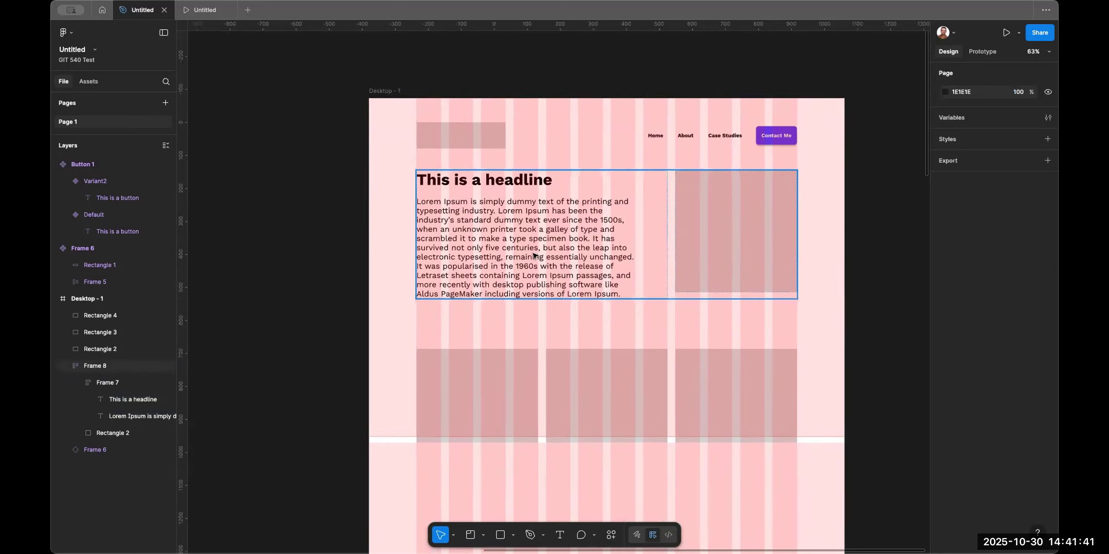
pyautogui.doubleClick(461, 177)
pyautogui.moveTo(462, 180); pyautogui.dragTo(489, 459)
pyautogui.doubleClick(489, 458)
pyautogui.write('C')
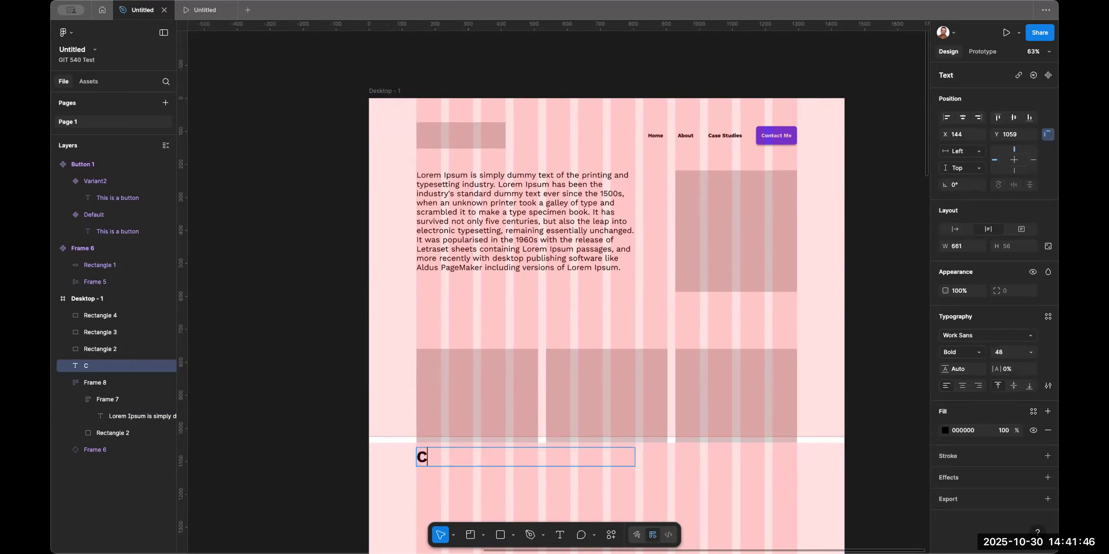
pyautogui.write('ase Study Name')
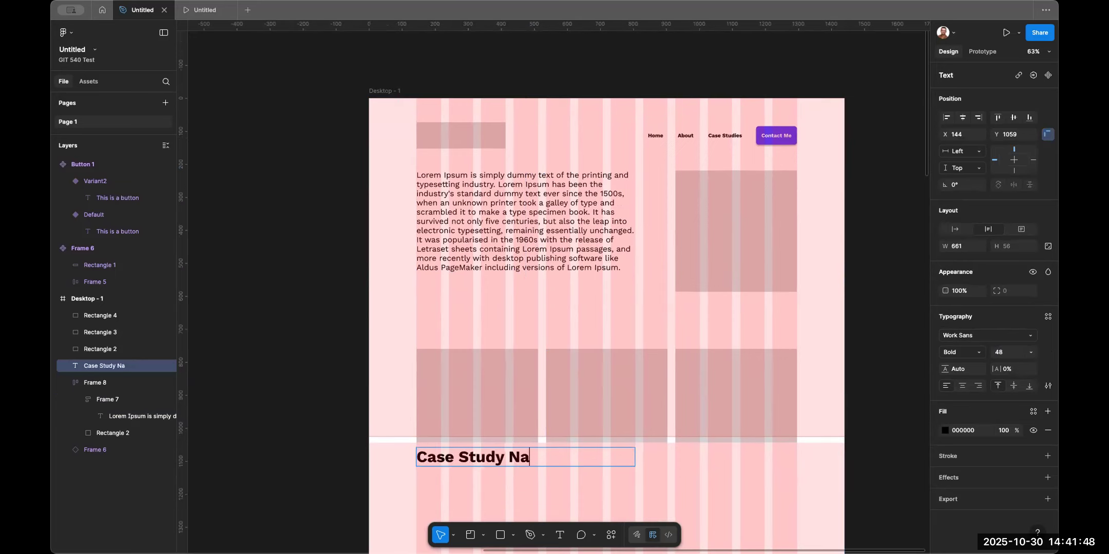
# Set the Case Study Name text's font size to 32.
pyautogui.press('super+a')
pyautogui.click(1007, 353)
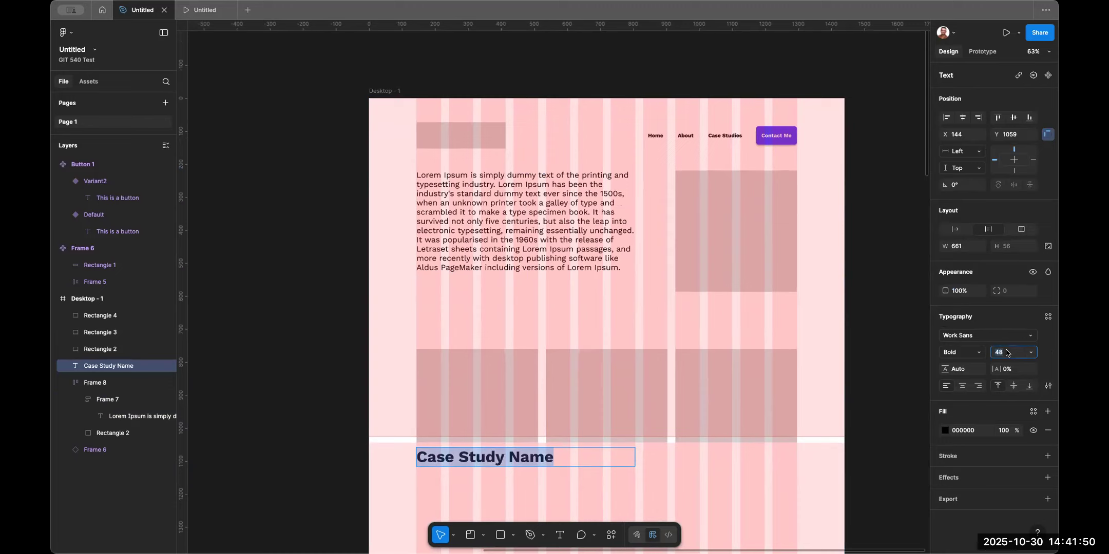
pyautogui.write('32')
pyautogui.press('Return')
pyautogui.press('Escape')
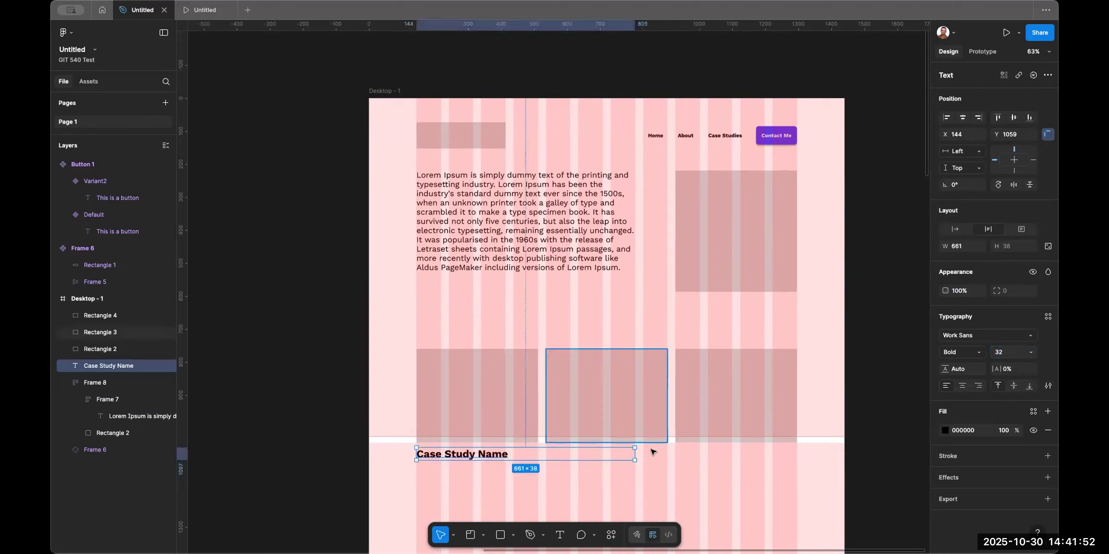
# Narrow the label to 368 px and duplicate it under each of the three cards.
pyautogui.moveTo(636, 452); pyautogui.dragTo(538, 457)
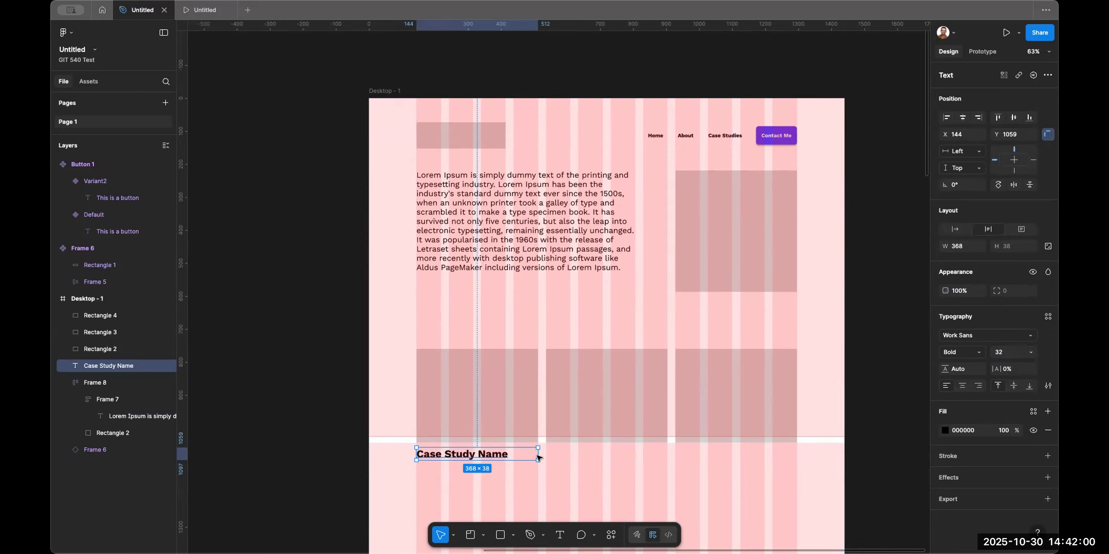
pyautogui.moveTo(488, 458); pyautogui.dragTo(618, 465)
pyautogui.press('super+d')
pyautogui.click(768, 500)
pyautogui.click(766, 456)
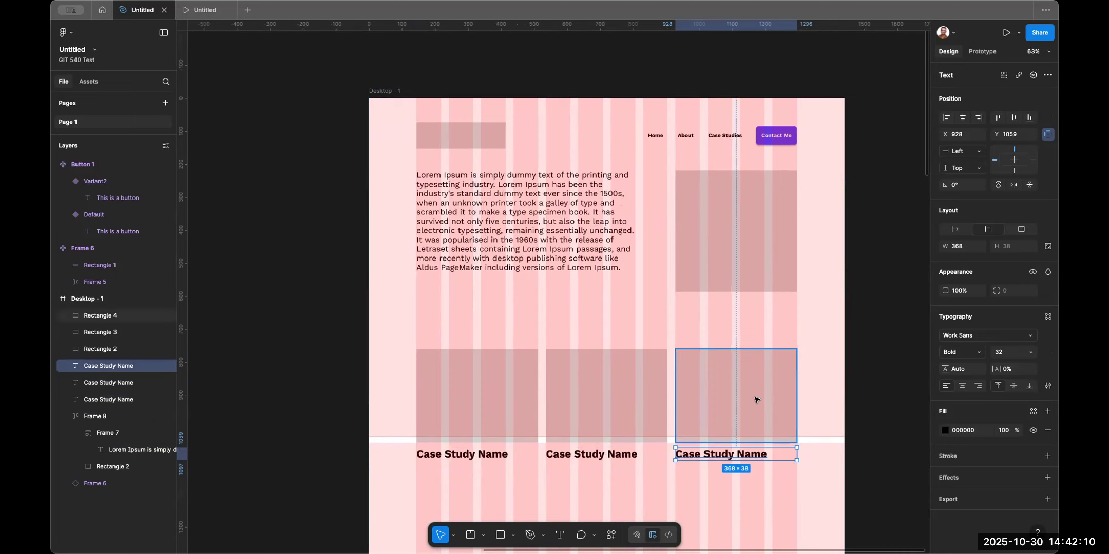
pyautogui.click(685, 462)
pyautogui.scroll(-3, 682, 463)
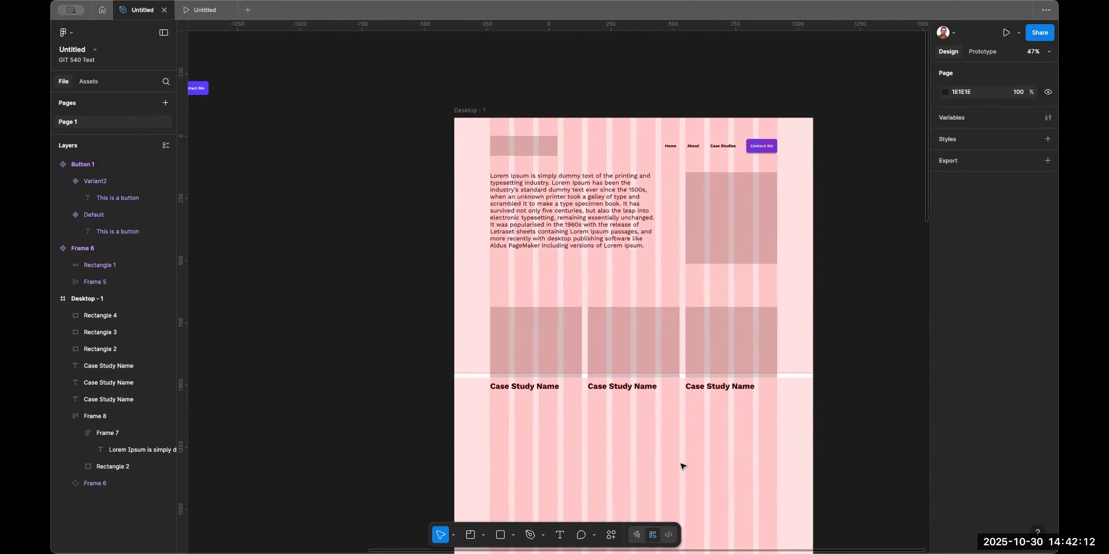
# Nudge the three cards and their labels up slightly.
pyautogui.moveTo(747, 457); pyautogui.dragTo(520, 335)
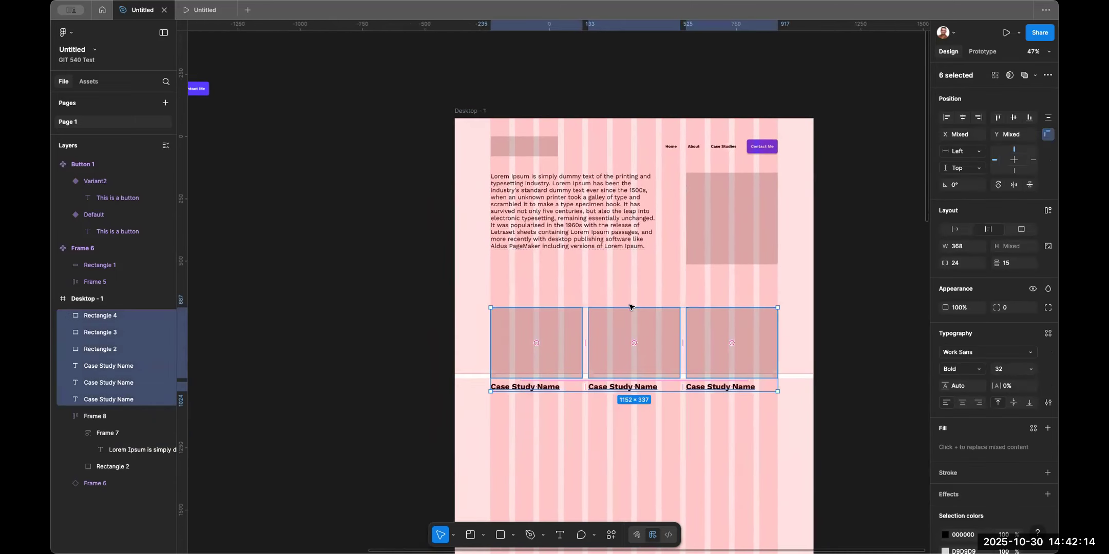
pyautogui.moveTo(624, 351); pyautogui.dragTo(622, 334)
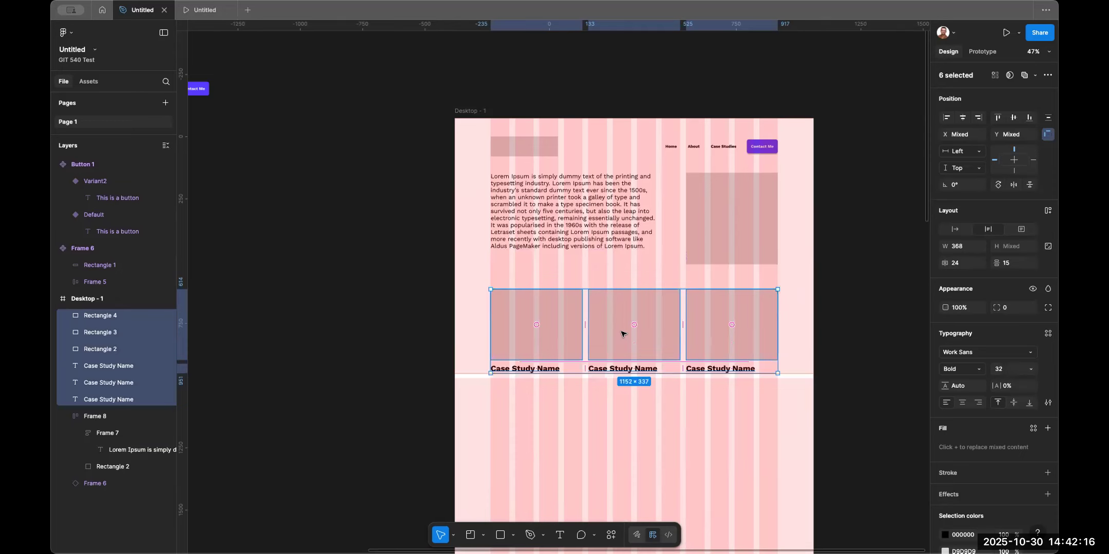
# Delete the second and third cards together with their labels.
pyautogui.click(624, 452)
pyautogui.moveTo(642, 438); pyautogui.dragTo(635, 313)
pyautogui.moveTo(778, 426); pyautogui.dragTo(747, 346)
pyautogui.press('Delete')
# Wrap the remaining card and label in a vertical auto layout frame and make it a component.
pyautogui.moveTo(574, 400); pyautogui.dragTo(526, 337)
pyautogui.hotkey('shift', 'a')
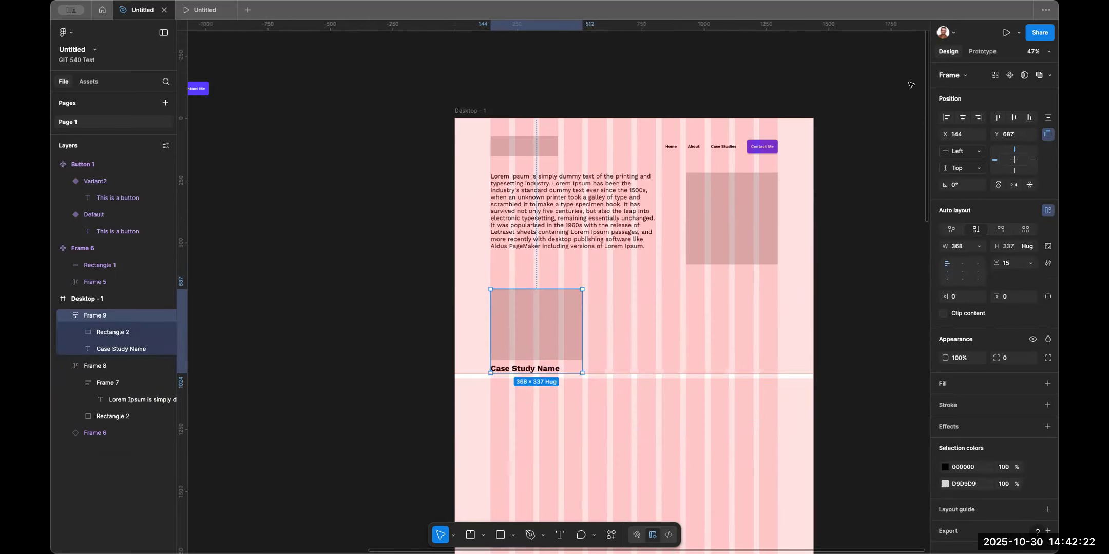
pyautogui.click(1009, 75)
# Place two instances of the card component beside it to fill the row.
pyautogui.moveTo(506, 320); pyautogui.dragTo(611, 340)
pyautogui.hotkey('ctrl', 'd')
pyautogui.press('Escape')
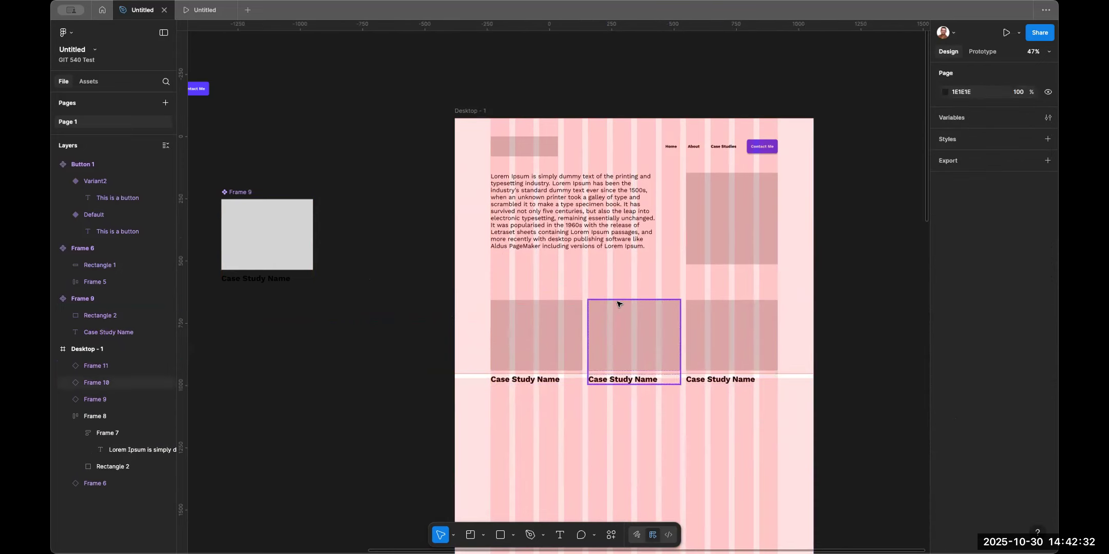
# Wrap the three card instances in a horizontal auto layout frame.
pyautogui.moveTo(483, 322); pyautogui.dragTo(794, 380)
pyautogui.hotkey('shift', 'a')
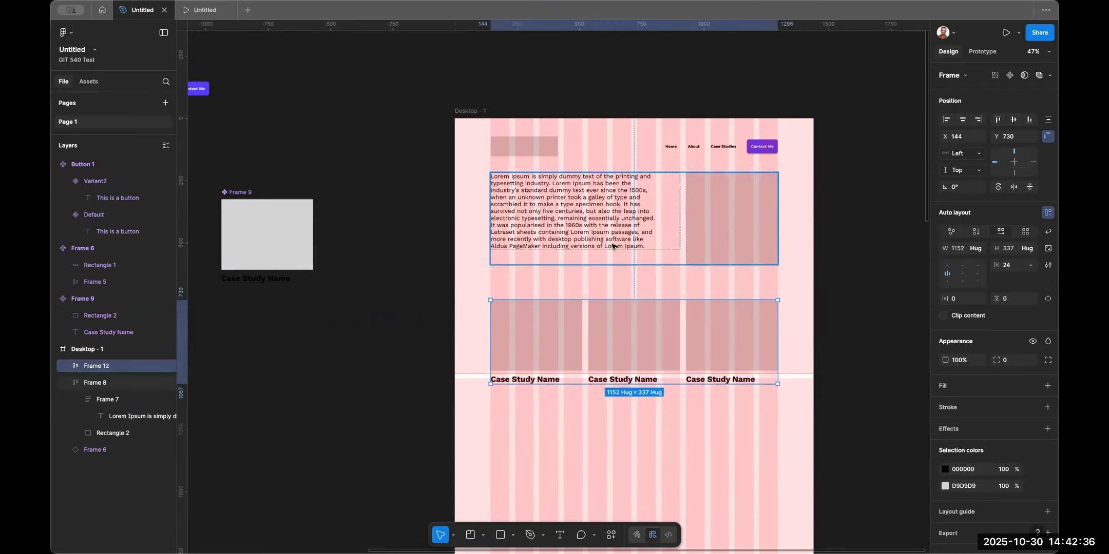
pyautogui.press('Escape')
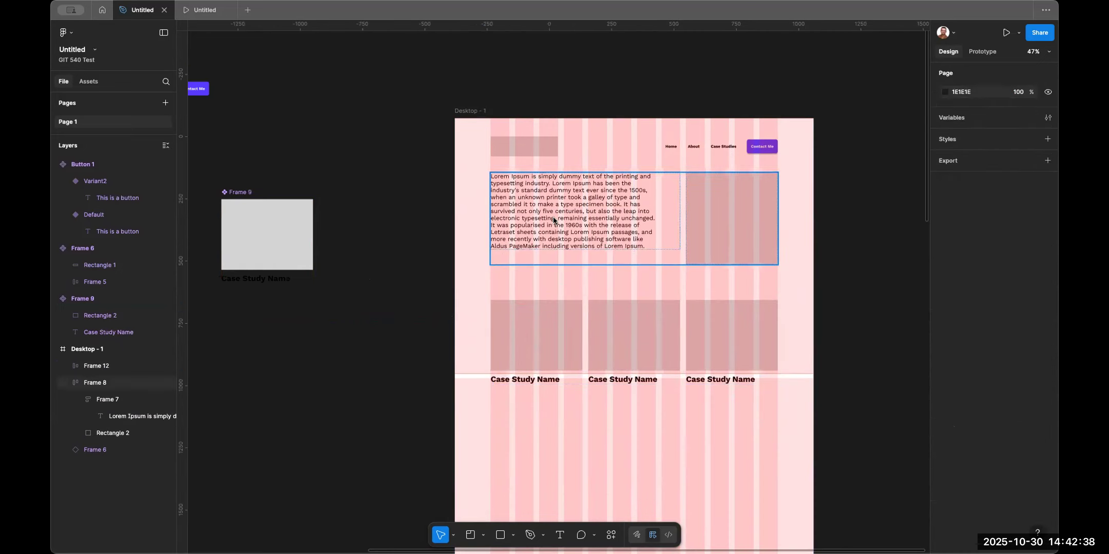
# Wrap the hero frame and the card row in a vertical auto layout frame.
pyautogui.moveTo(464, 199); pyautogui.dragTo(595, 354)
pyautogui.hotkey('shift', 'a')
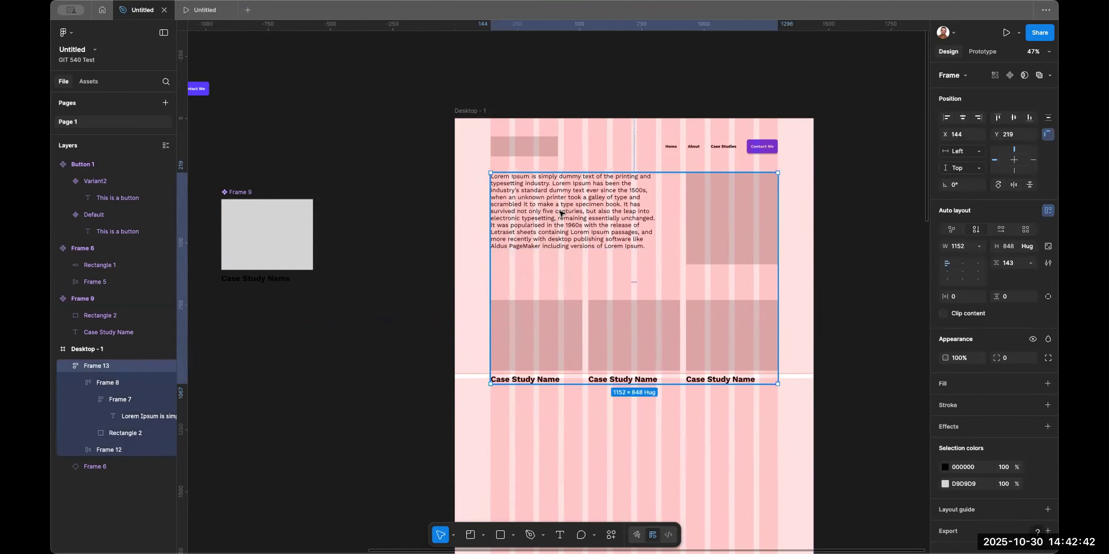
# Try to wrap the navigation with the page content in one auto layout frame, then undo the last three changes.
pyautogui.keyDown('shift'); pyautogui.click(534, 154); pyautogui.keyUp('shift')
pyautogui.hotkey('shift', 'a')
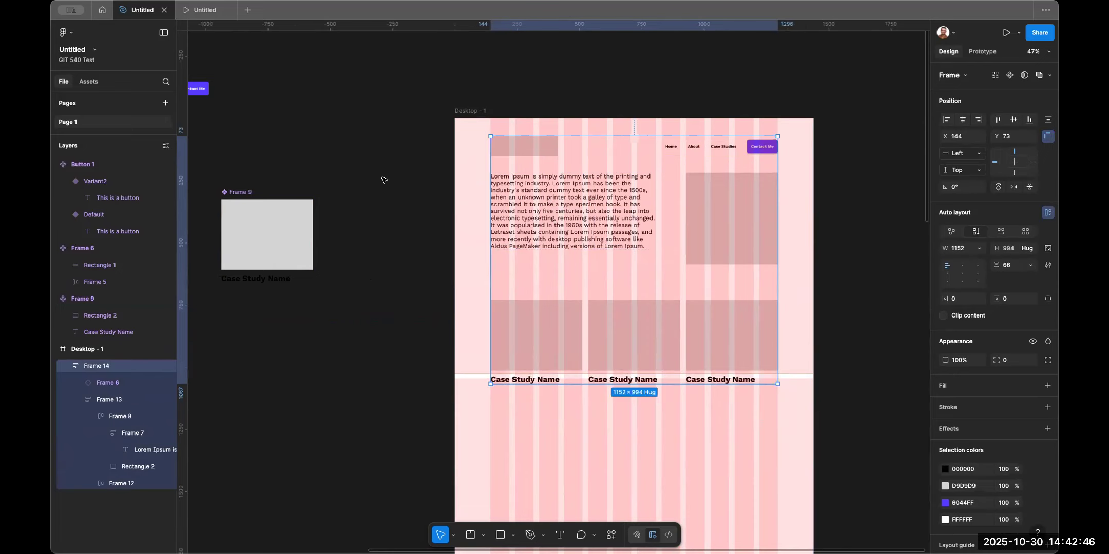
pyautogui.press('super+z')
pyautogui.press('super+z')
pyautogui.press('super+z')
pyautogui.press('super+z')
pyautogui.press('super+z')
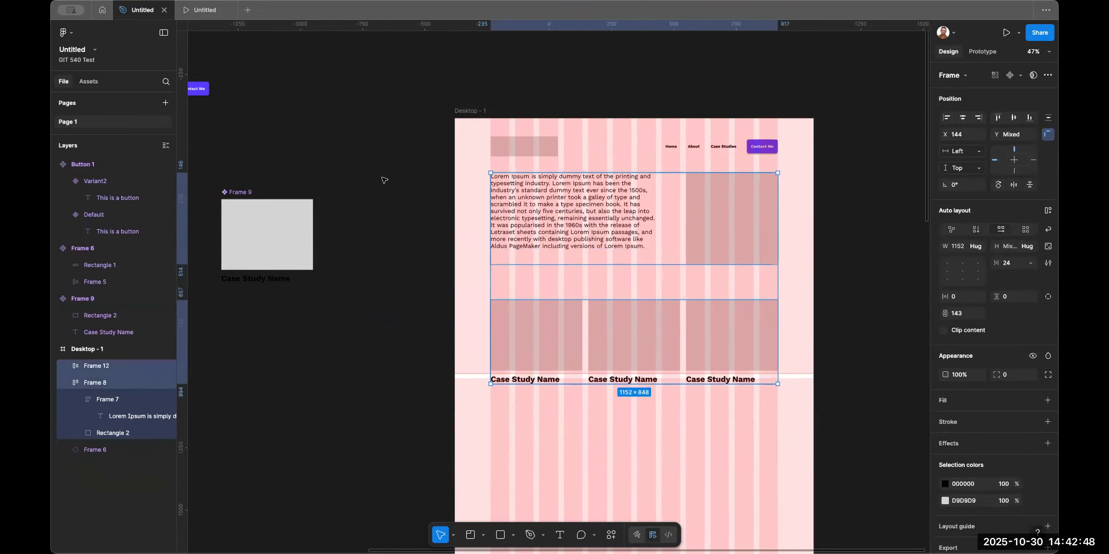
# Step back through the recent history and redo to restore the navigation and page content wrapped in one auto layout frame.
pyautogui.press('super+z')
pyautogui.press('super+z')
pyautogui.press('super+z')
pyautogui.press('super+z')
pyautogui.press('super+z')
pyautogui.press('super+z')
pyautogui.press('super+z')
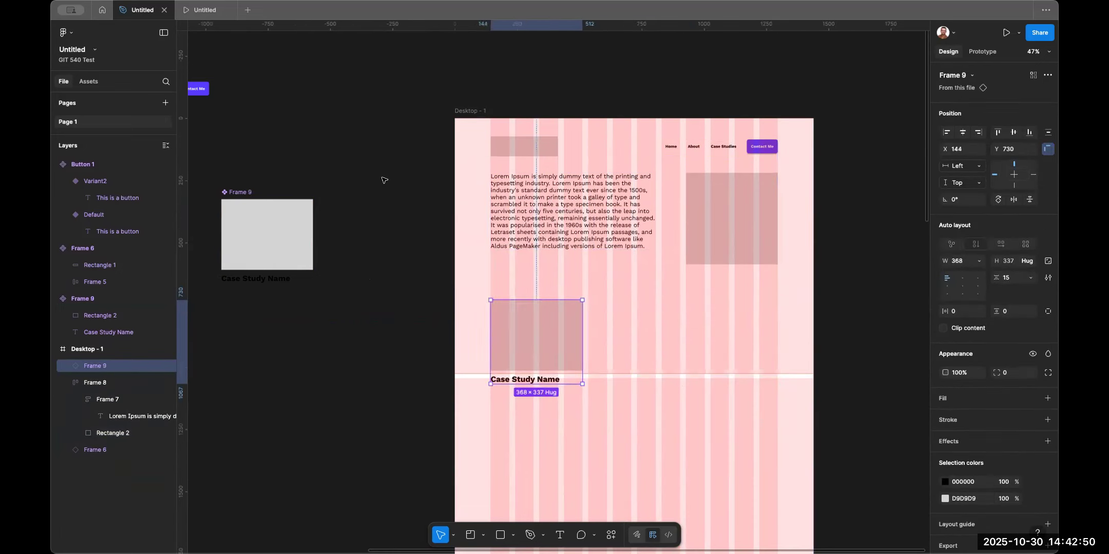
pyautogui.press('super+z')
pyautogui.press('super+z')
pyautogui.press('super+z')
pyautogui.press('super+z')
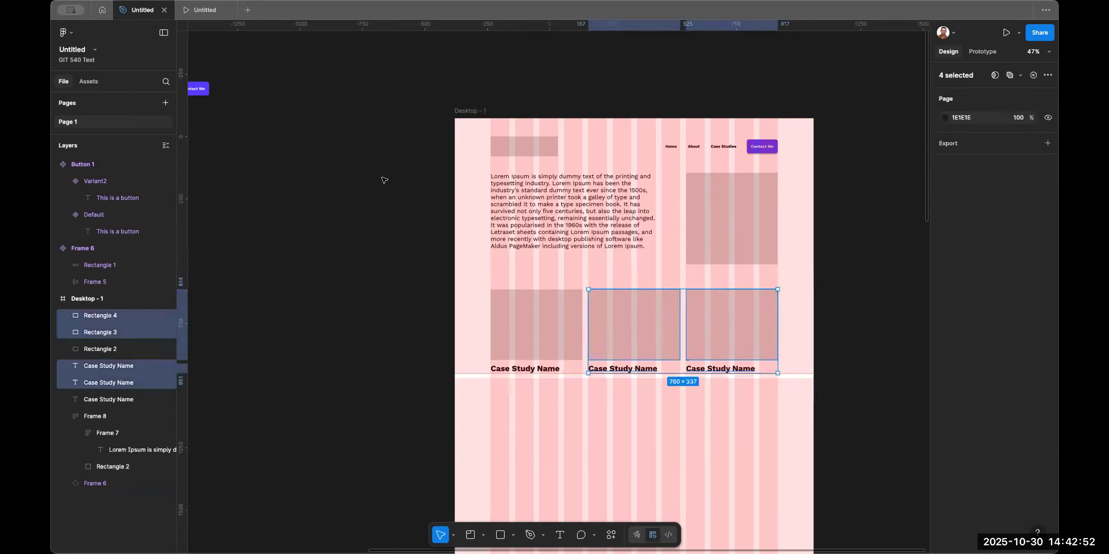
pyautogui.press('super+z')
pyautogui.press('super+z')
pyautogui.press('super+z')
pyautogui.press('super+z')
pyautogui.press('super+z')
pyautogui.press('super+z')
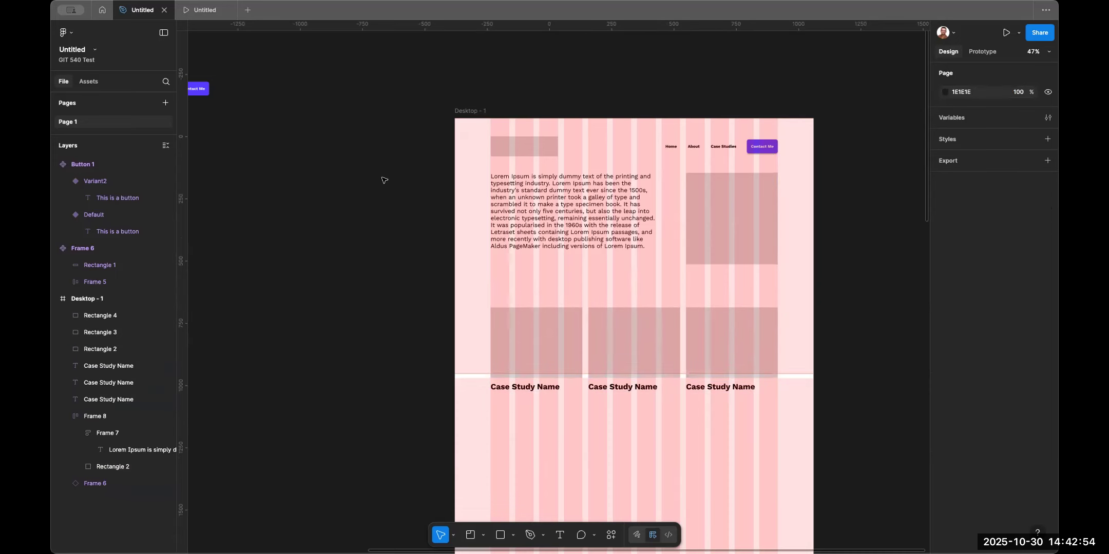
pyautogui.press('super+z')
pyautogui.press('super+z')
pyautogui.press('super+z')
pyautogui.press('super+z')
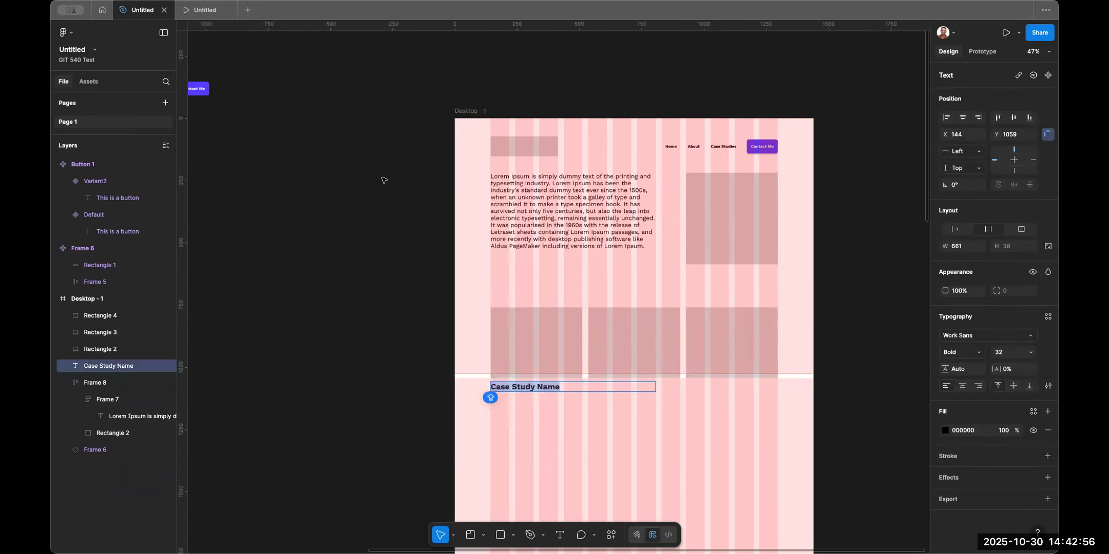
pyautogui.press('super+shift+z')
pyautogui.press('super+shift+z')
pyautogui.press('super+shift+z')
pyautogui.press('super+shift+z')
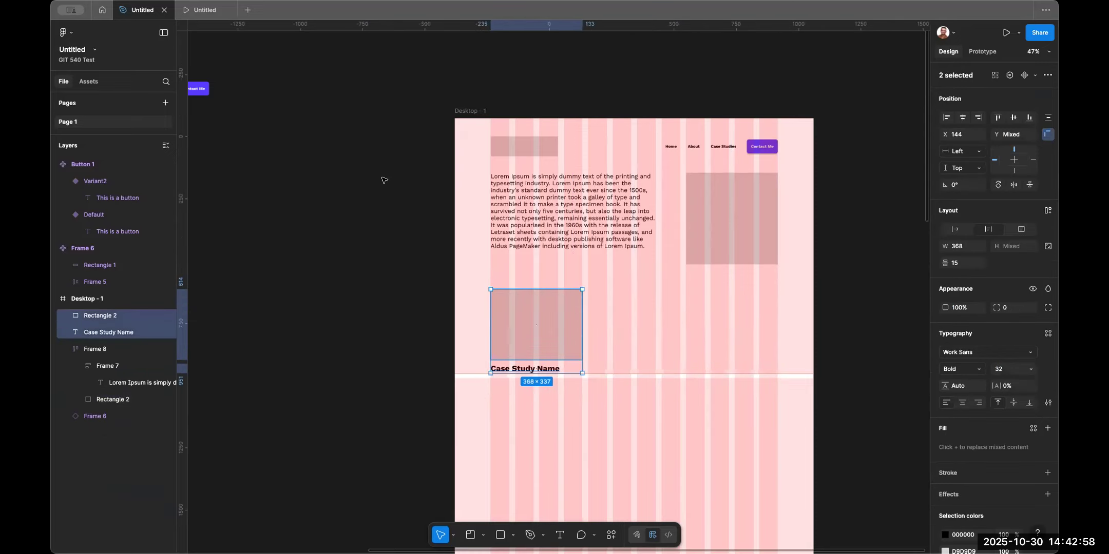
pyautogui.press('super+shift+z')
pyautogui.press('super+shift+z')
pyautogui.press('super+shift+z')
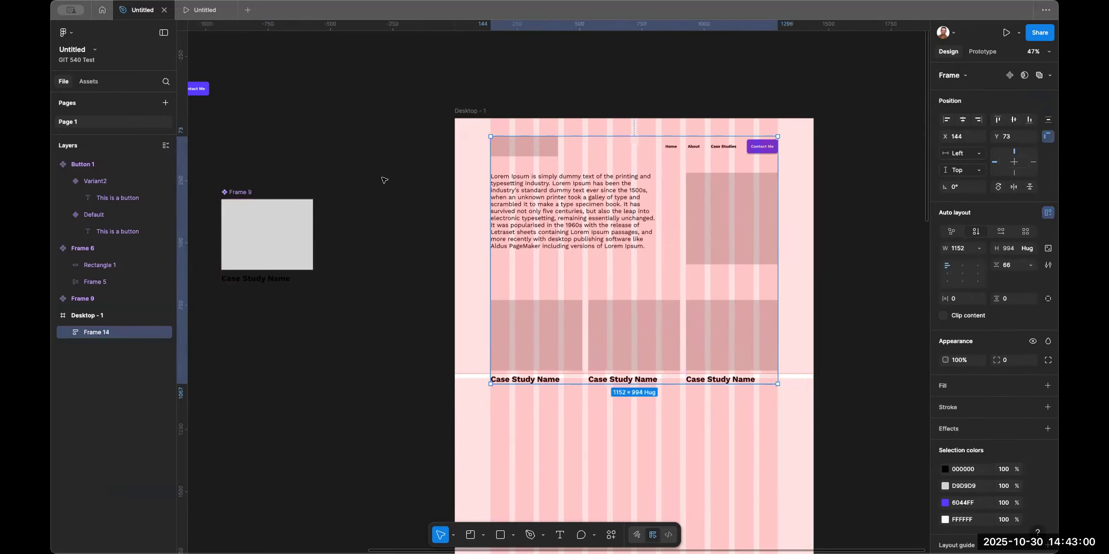
# Inspect the nested frames of the wrapped page by selecting the hero paragraph and the case study names.
pyautogui.click(373, 208)
pyautogui.click(586, 174)
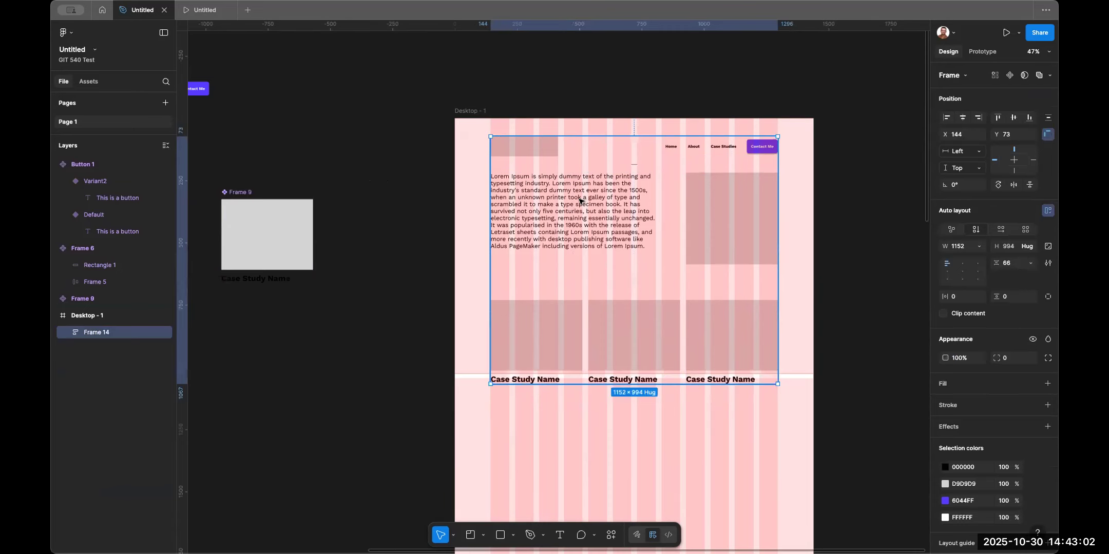
pyautogui.doubleClick(580, 201)
pyautogui.doubleClick(603, 205)
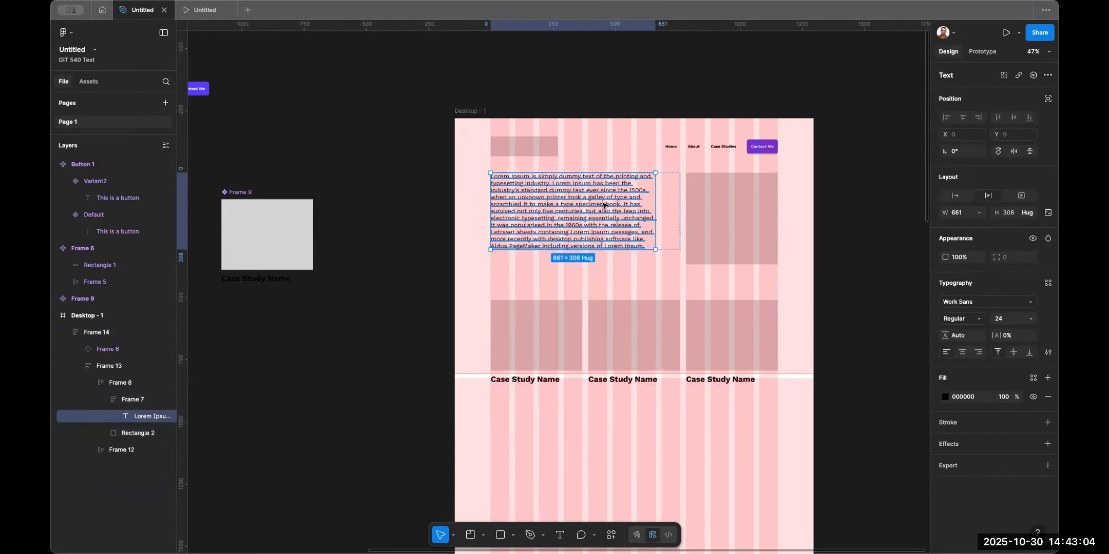
pyautogui.click(377, 213)
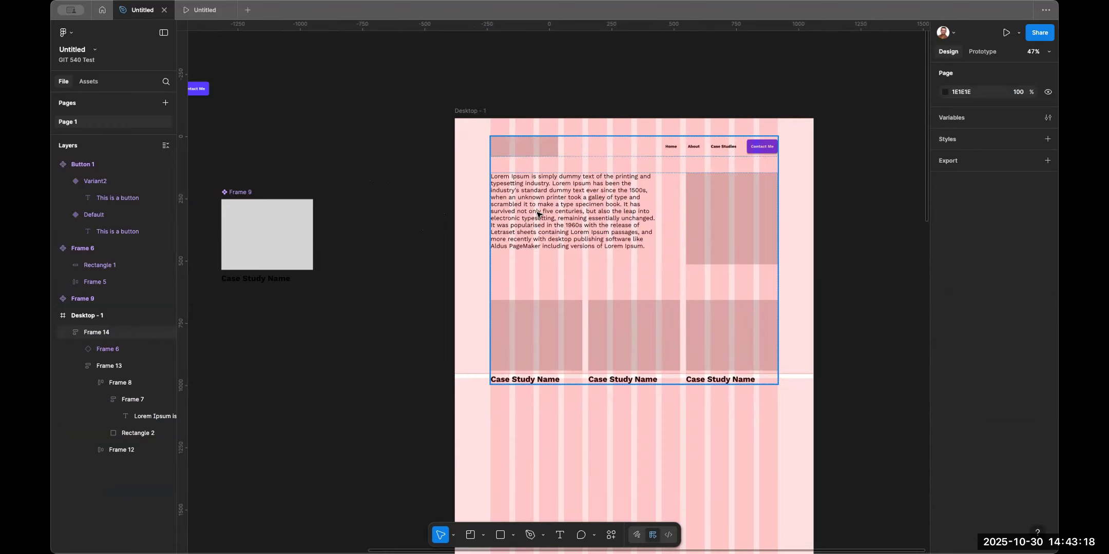
pyautogui.click(516, 383)
pyautogui.click(521, 376)
pyautogui.click(521, 381)
pyautogui.click(521, 381)
pyautogui.doubleClick(538, 241)
pyautogui.doubleClick(538, 241)
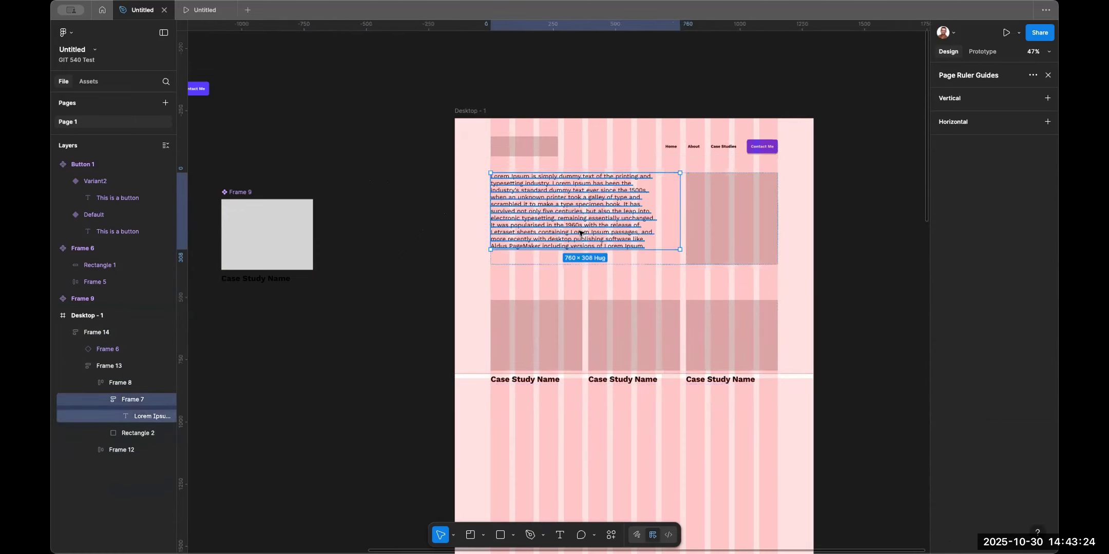
# Try pasting a copy of the hero paragraph beside it and retyping it as THIS IS A HEADLINE, then undo it.
pyautogui.click(406, 198)
pyautogui.doubleClick(524, 213)
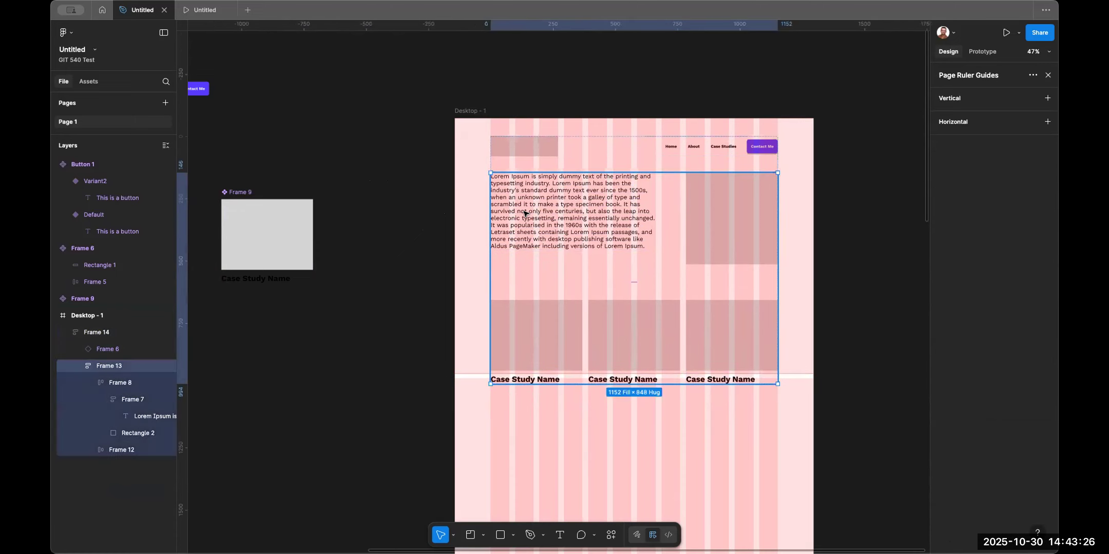
pyautogui.doubleClick(524, 213)
pyautogui.press('super+v')
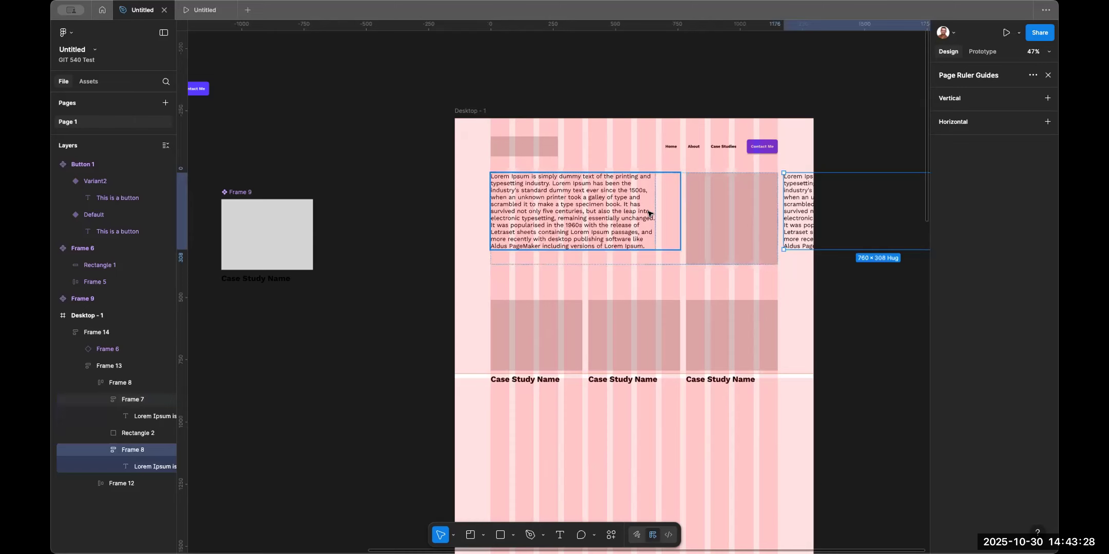
pyautogui.press('super+z')
pyautogui.doubleClick(560, 215)
pyautogui.press('super+v')
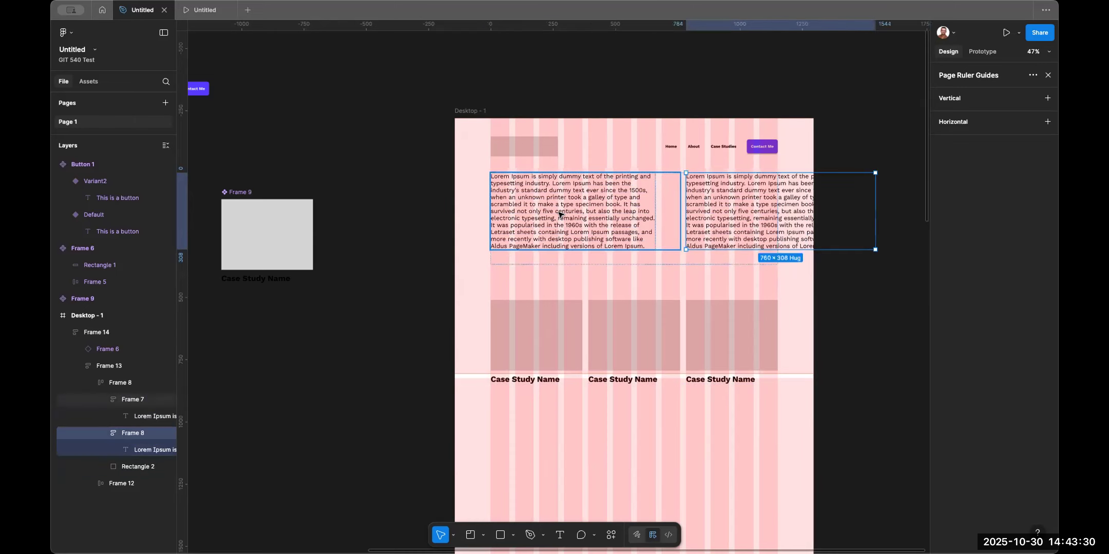
pyautogui.doubleClick(760, 200)
pyautogui.doubleClick(759, 200)
pyautogui.hotkey('ctrl', 'c')
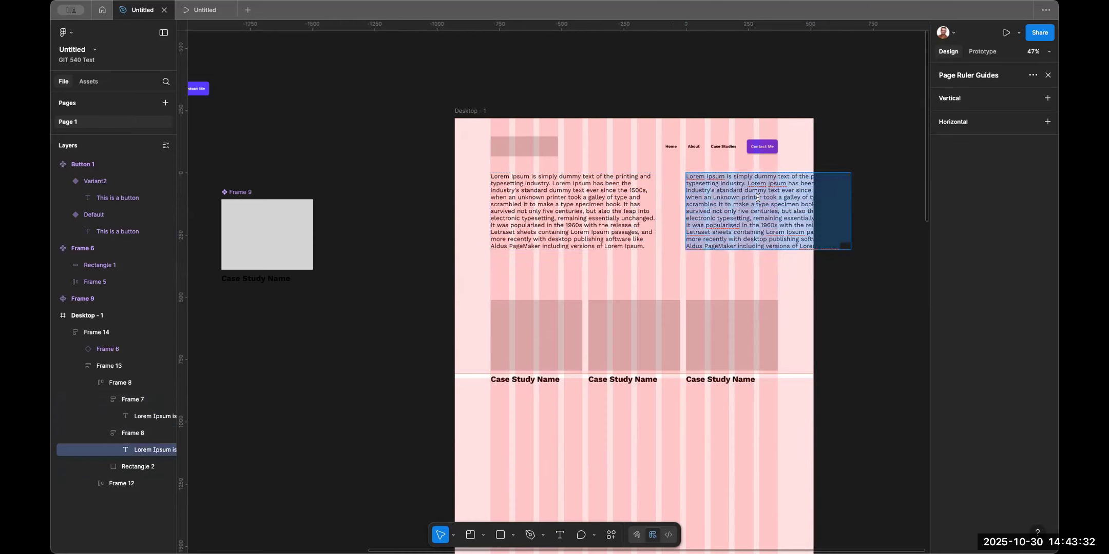
pyautogui.write('THIS ')
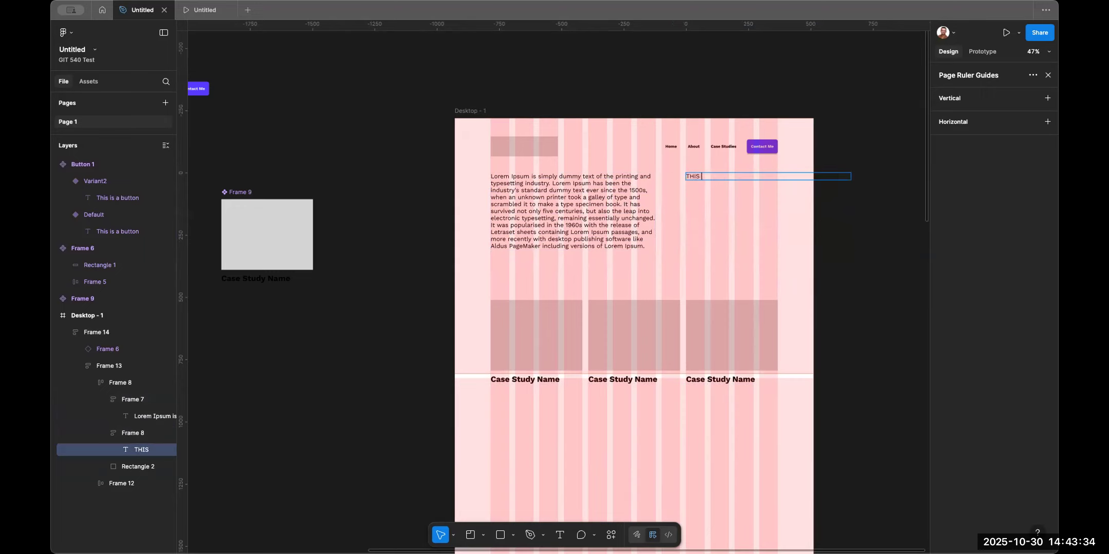
pyautogui.write('IS A HEADLINE')
pyautogui.press('super+a')
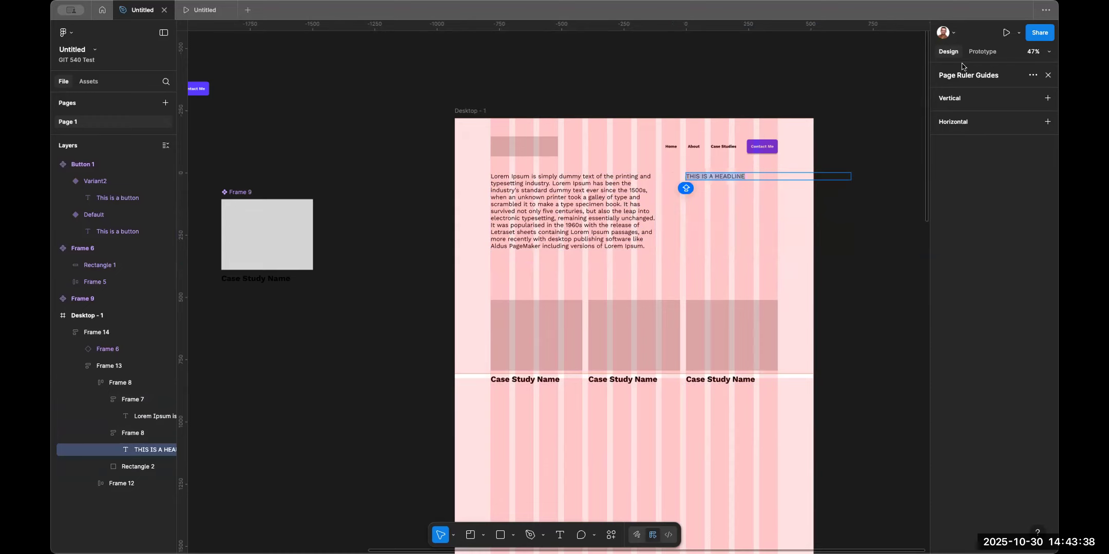
pyautogui.press('Escape')
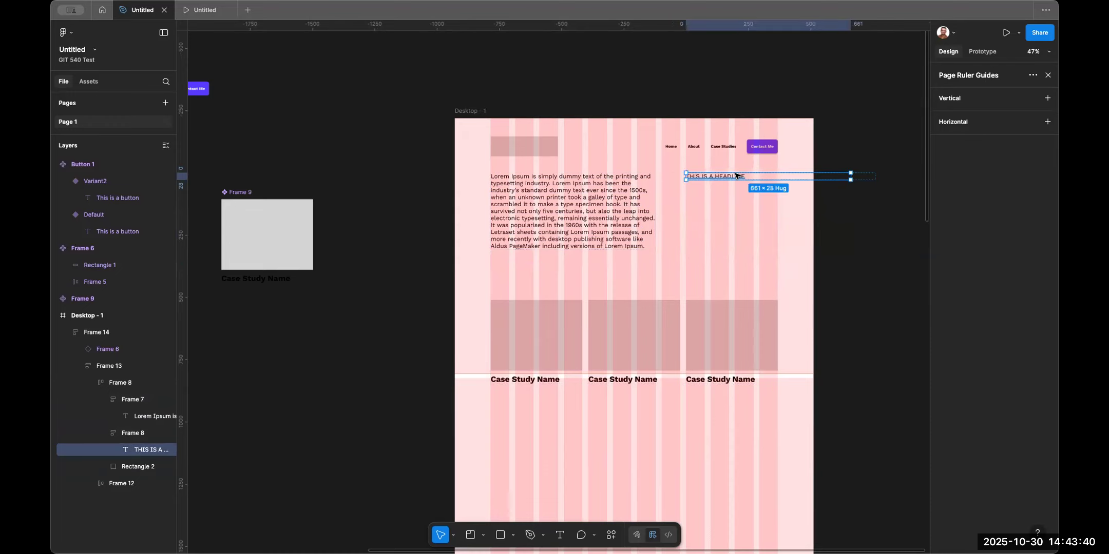
pyautogui.press('Delete')
pyautogui.click(633, 183)
pyautogui.hotkey('ctrl', 'v')
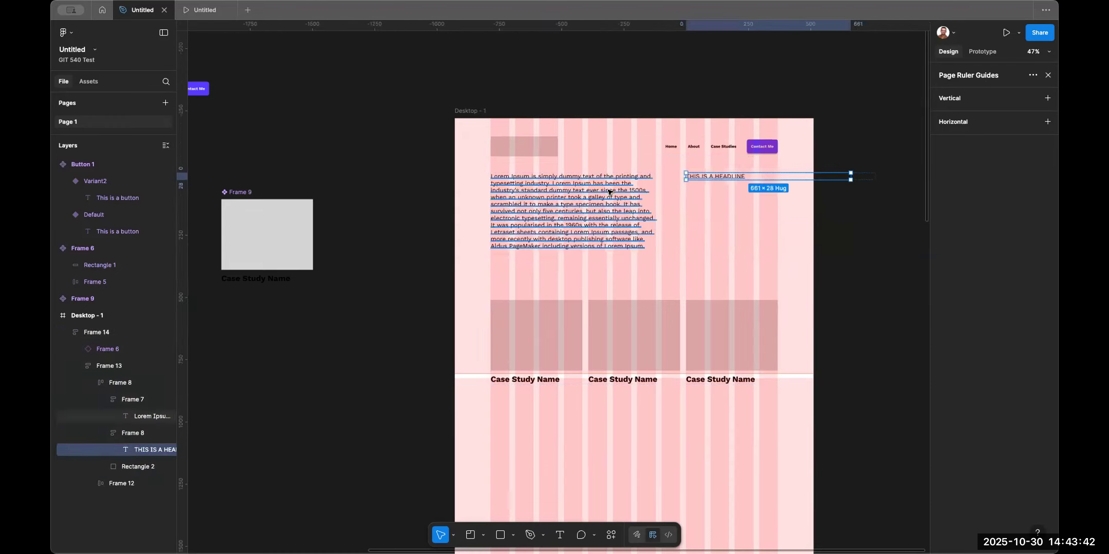
pyautogui.hotkey('ctrl', 'z')
pyautogui.hotkey('ctrl', 'z')
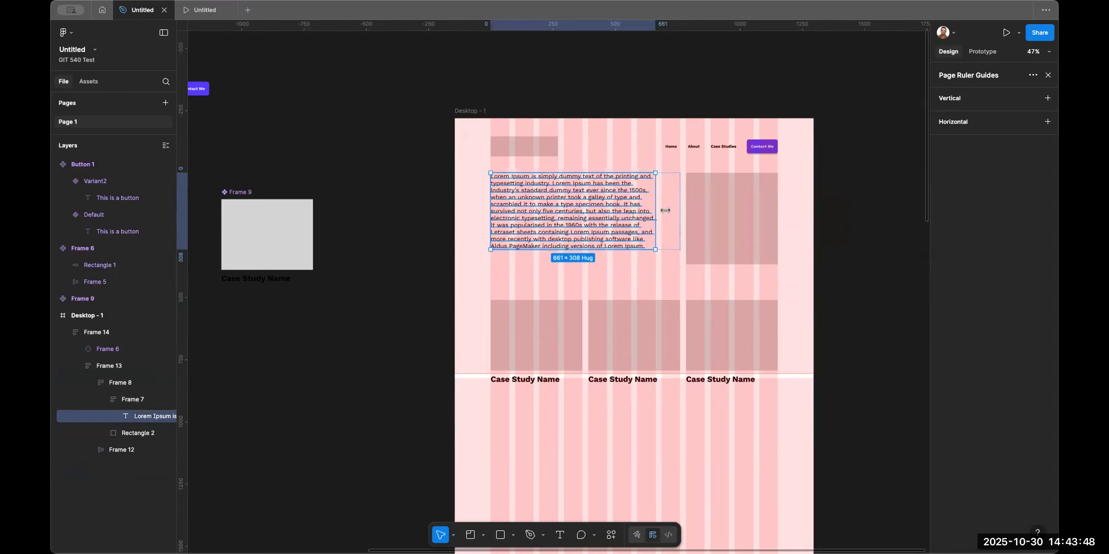
# Stretch the hero paragraph's width so it fills its text column.
pyautogui.moveTo(665, 211); pyautogui.dragTo(681, 210)
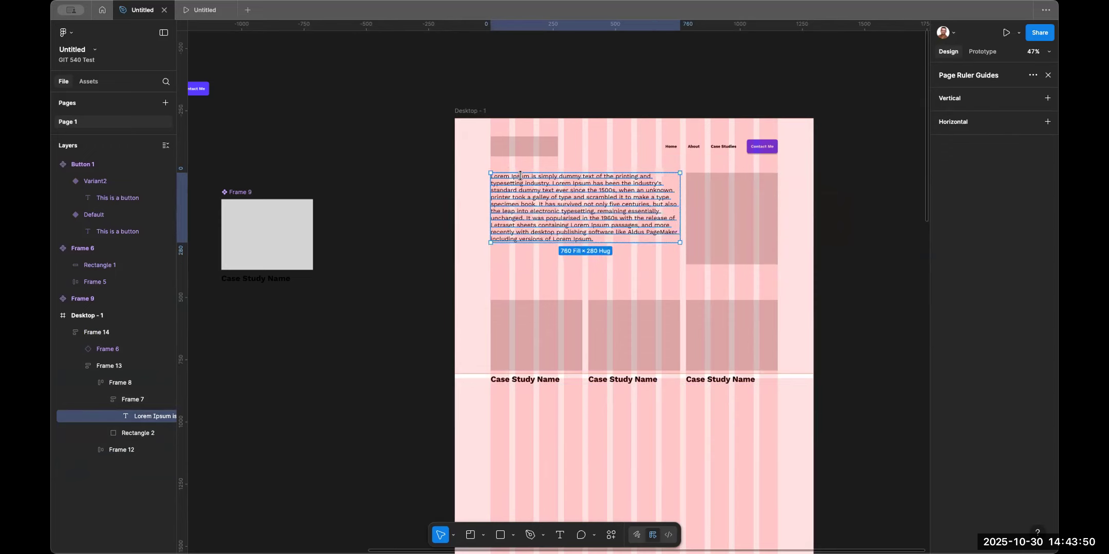
pyautogui.doubleClick(557, 190)
pyautogui.press('capslock')
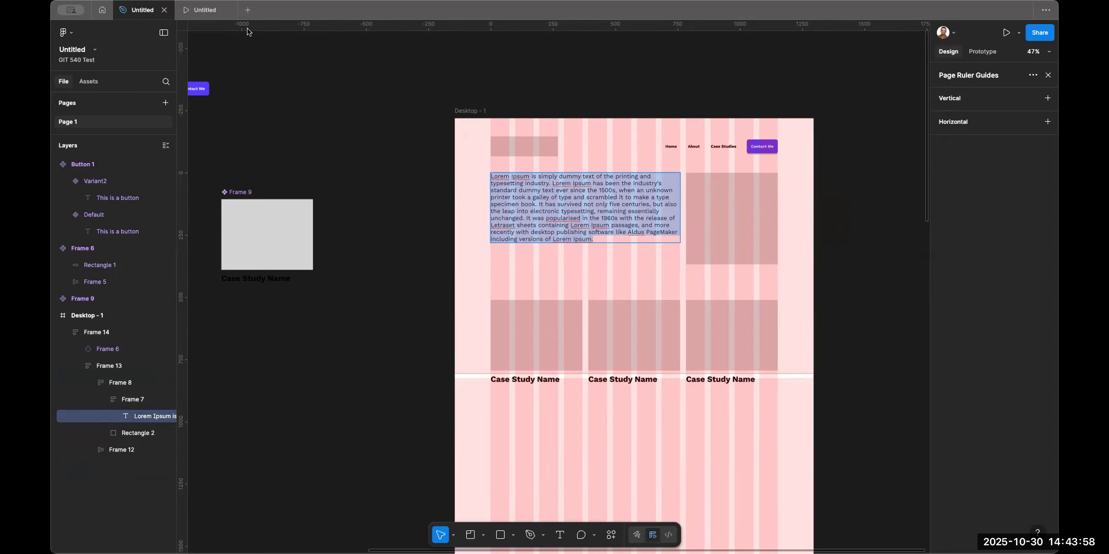
pyautogui.press('Escape')
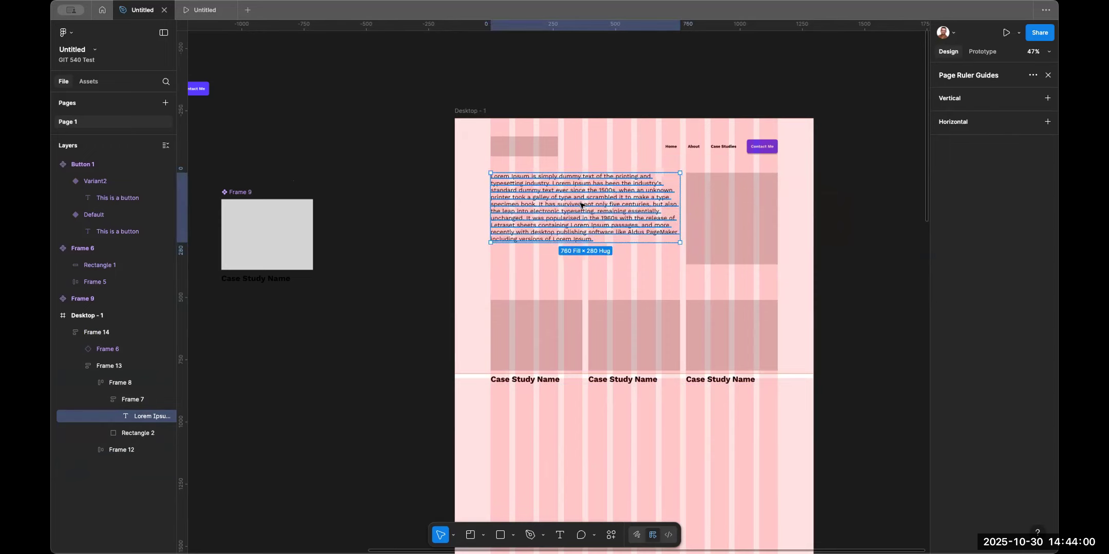
pyautogui.press('Return')
pyautogui.press('Escape')
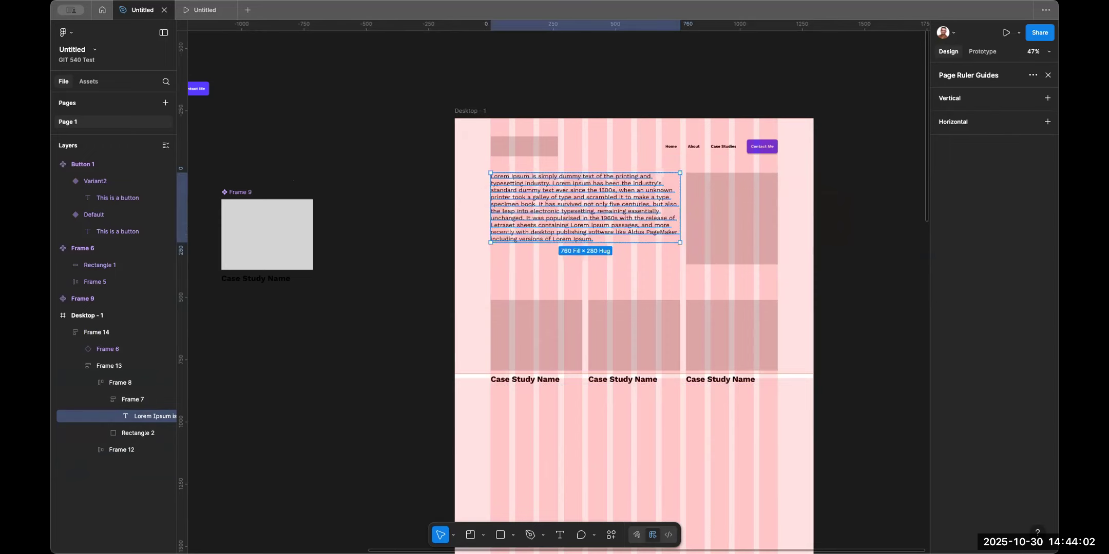
# Duplicate the hero paragraph and replace the copy's text with THIS IS A HEADLINE.
pyautogui.press('super+d')
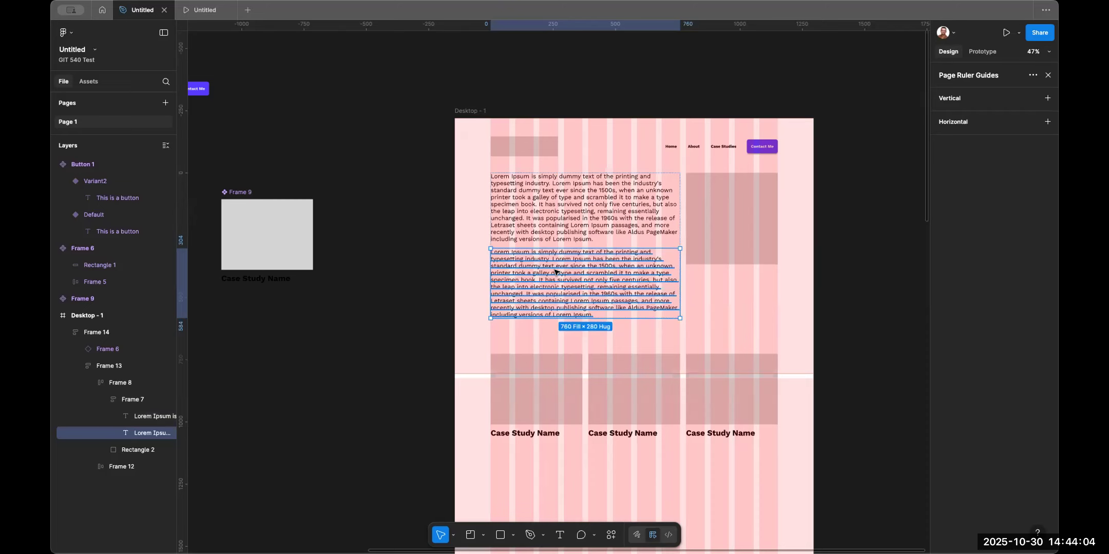
pyautogui.press('Return')
pyautogui.write('THIS IS A HEADLINE')
pyautogui.press('super+a')
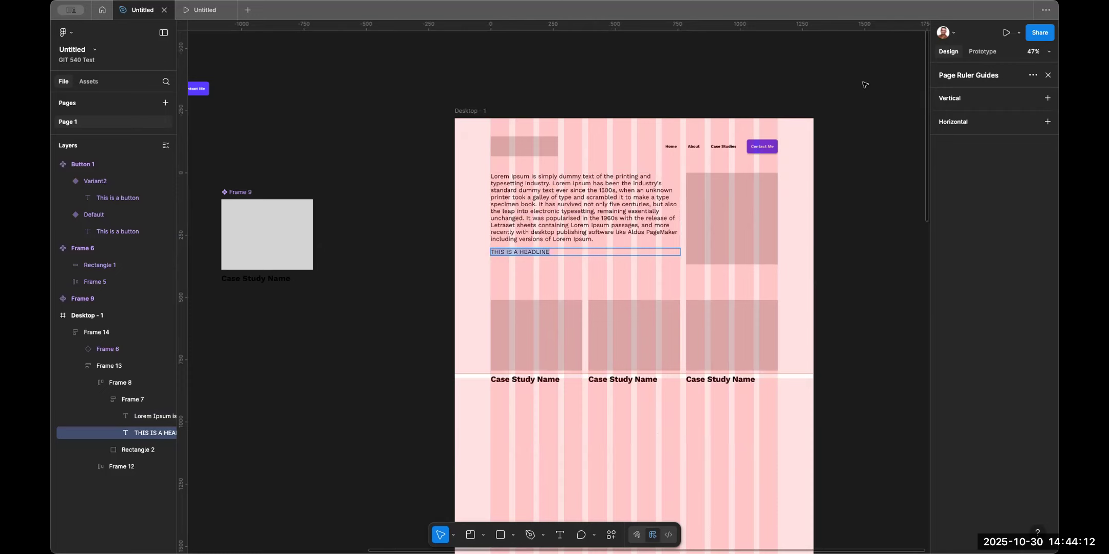
pyautogui.press('Escape')
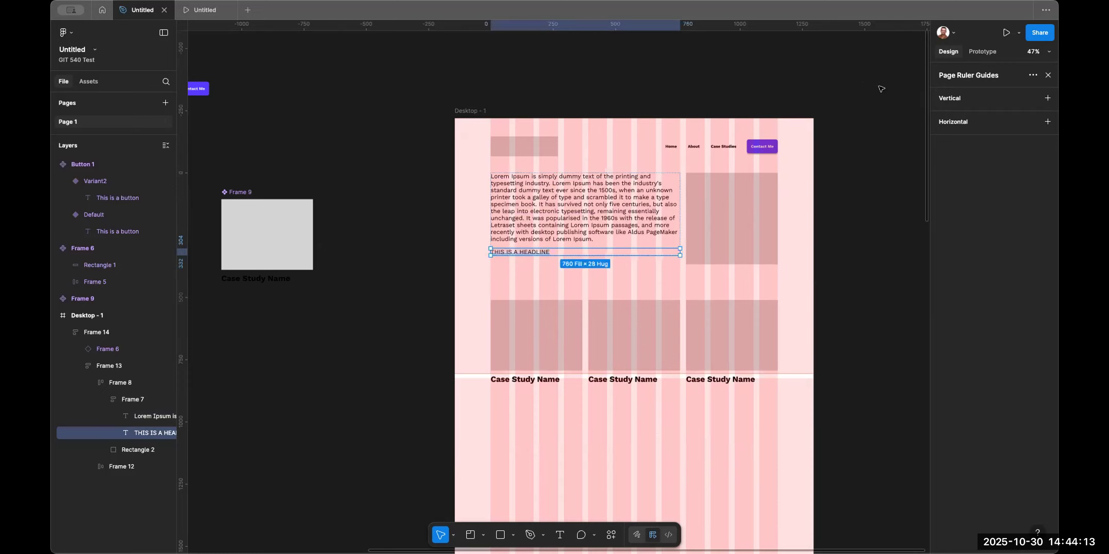
# Set the headline's font size to 56.
pyautogui.click(557, 535)
pyautogui.click(1048, 76)
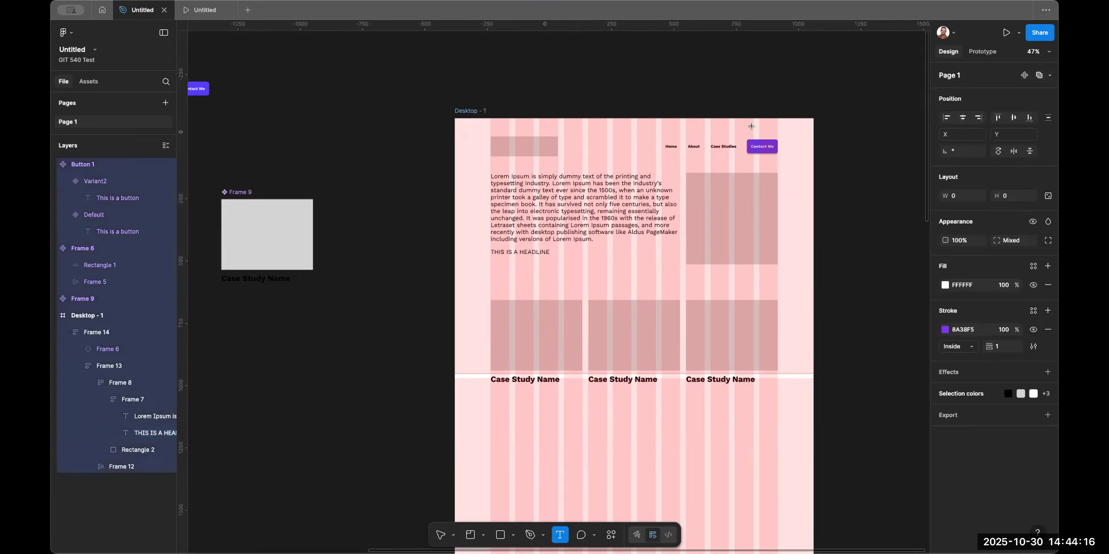
pyautogui.click(538, 205)
pyautogui.click(521, 250)
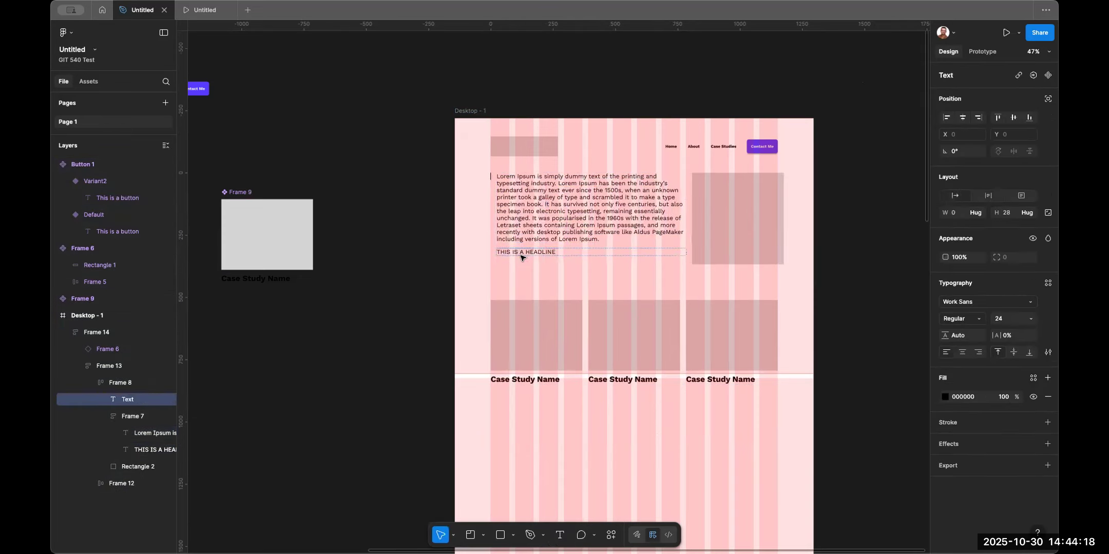
pyautogui.doubleClick(538, 250)
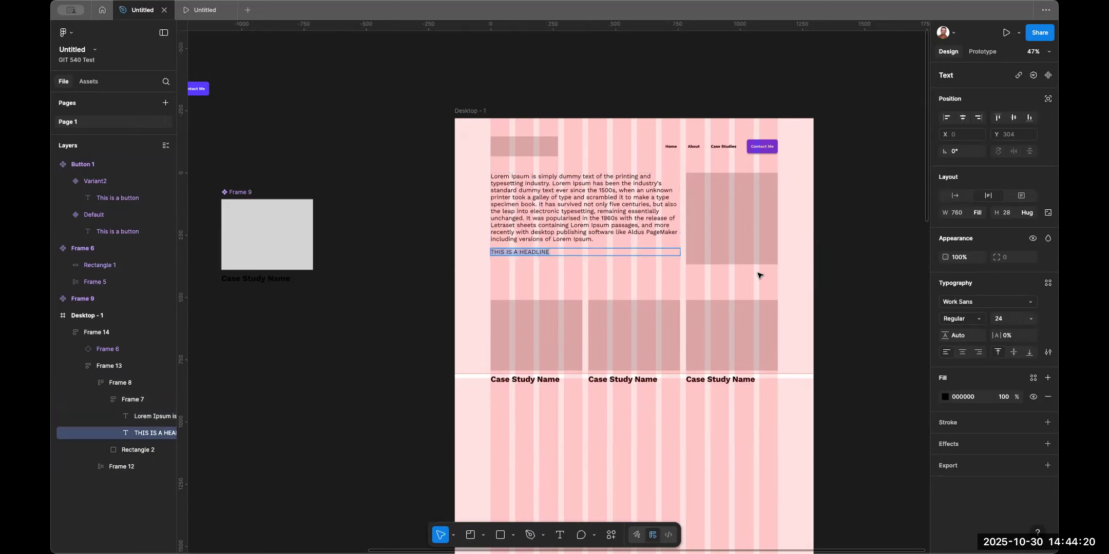
pyautogui.click(1006, 319)
pyautogui.write('56')
pyautogui.press('Tab')
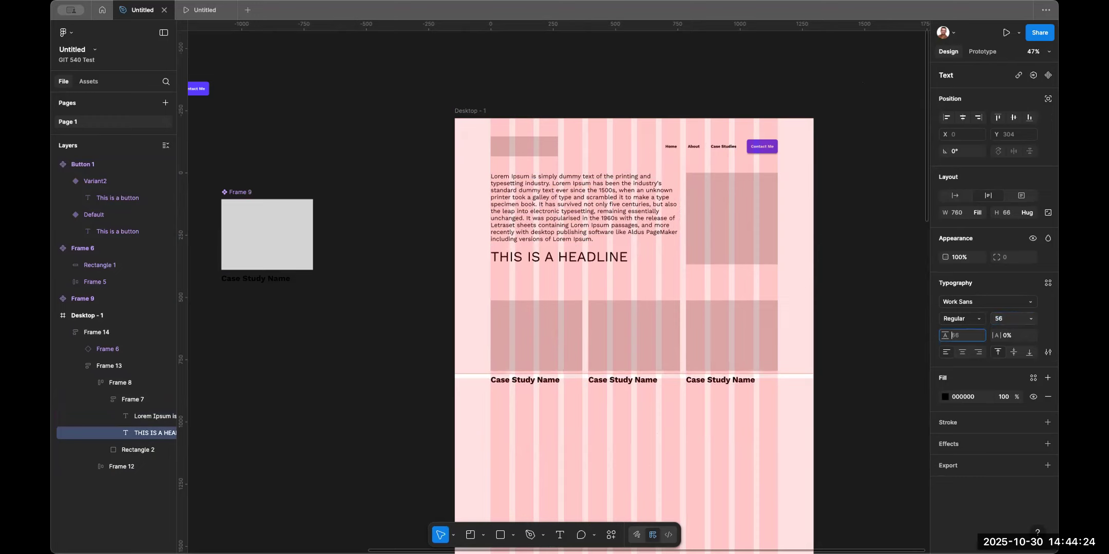
# Make the headline text bold.
pyautogui.doubleClick(629, 253)
pyautogui.click(620, 257)
pyautogui.press('super+a')
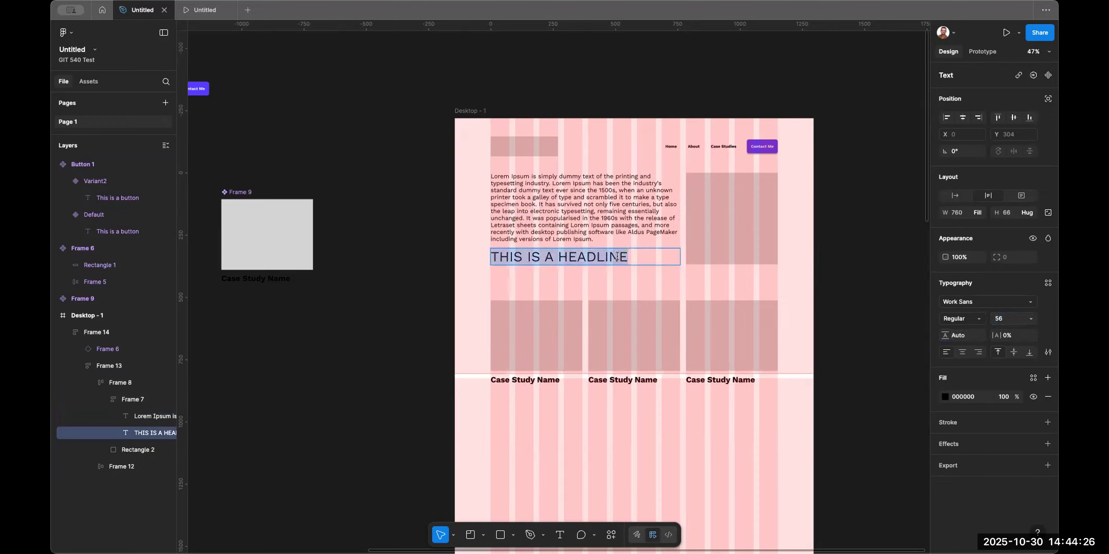
pyautogui.press('super+b')
pyautogui.press('Escape')
# Move the headline above the paragraph, at the top of the page content frame.
pyautogui.moveTo(600, 260); pyautogui.dragTo(600, 187)
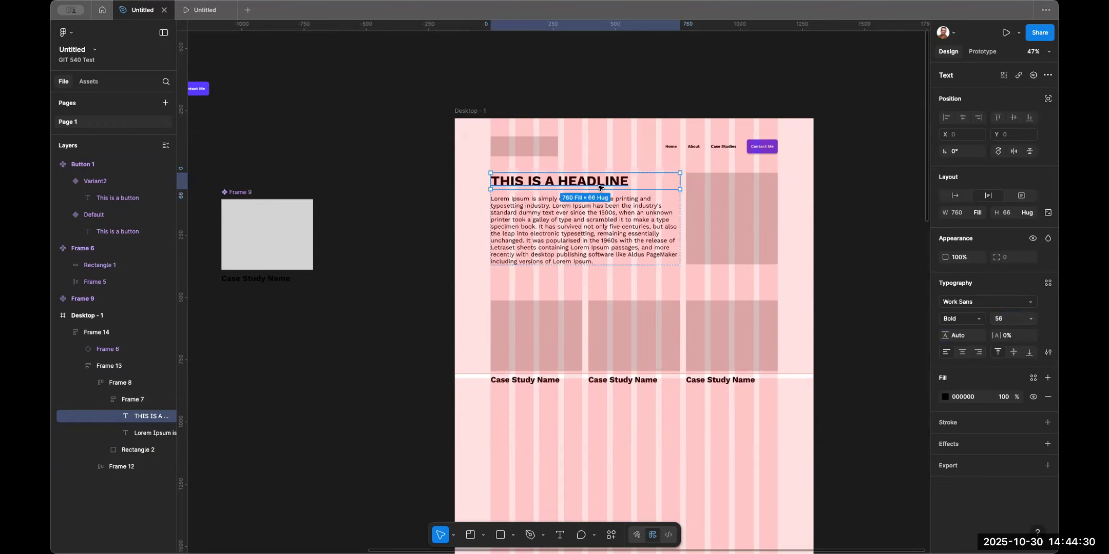
pyautogui.moveTo(570, 182); pyautogui.dragTo(569, 308)
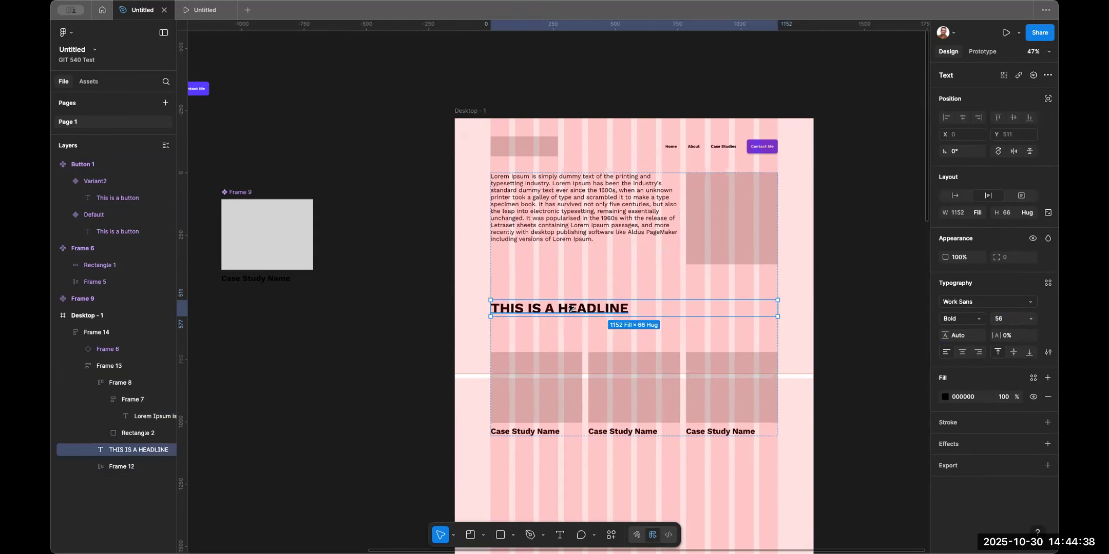
pyautogui.moveTo(556, 310); pyautogui.dragTo(558, 201)
pyautogui.moveTo(562, 218)
pyautogui.mouseDown()
pyautogui.moveTo(562, 240)
pyautogui.moveTo(564, 221)
pyautogui.mouseUp()
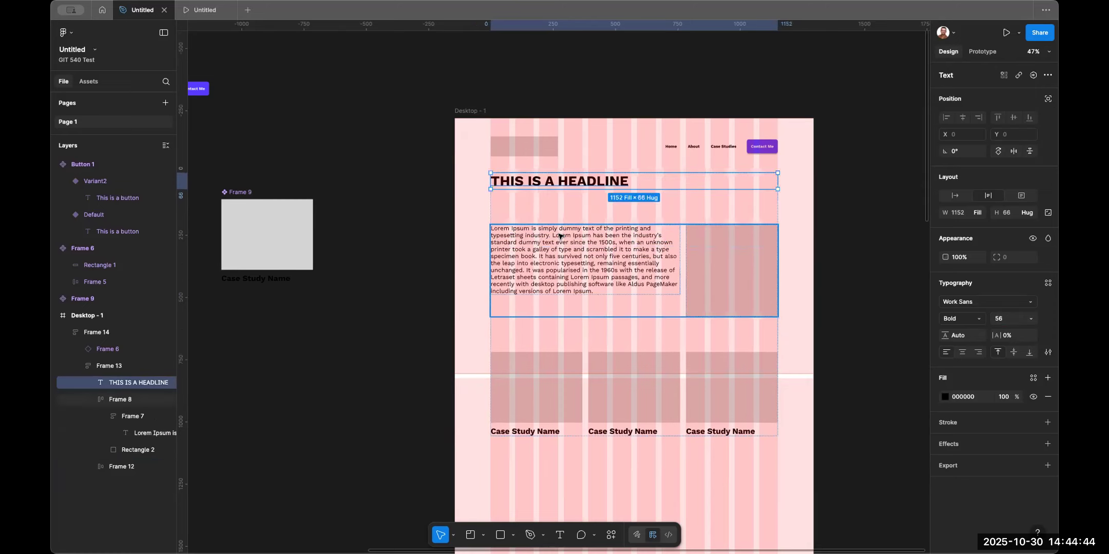
# Delete the headline and select the page content frame.
pyautogui.press('Delete')
pyautogui.doubleClick(555, 191)
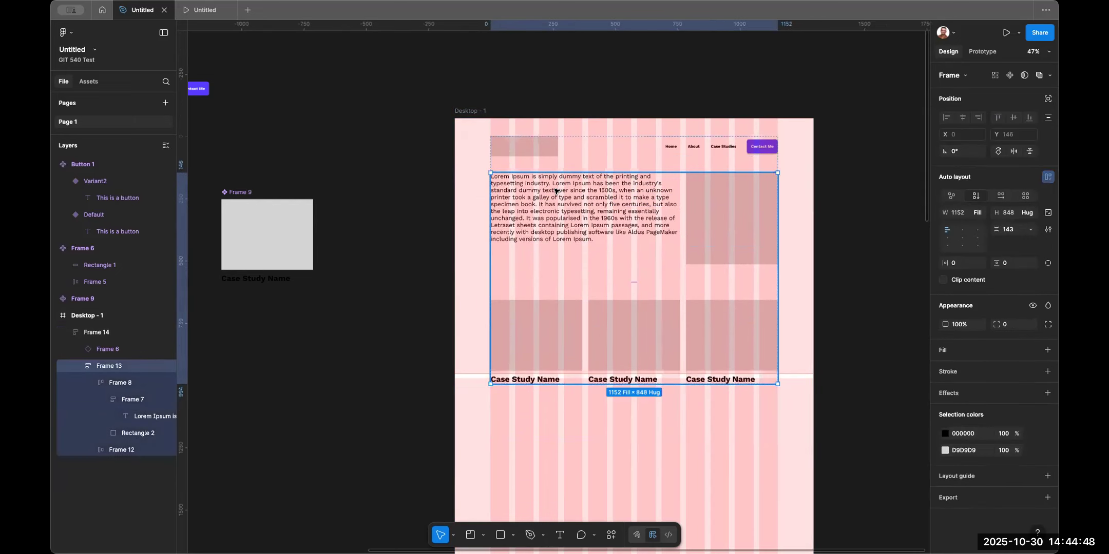
# Undo the headline deletion to restore it above the paragraph.
pyautogui.hotkey('ctrl', 'z')
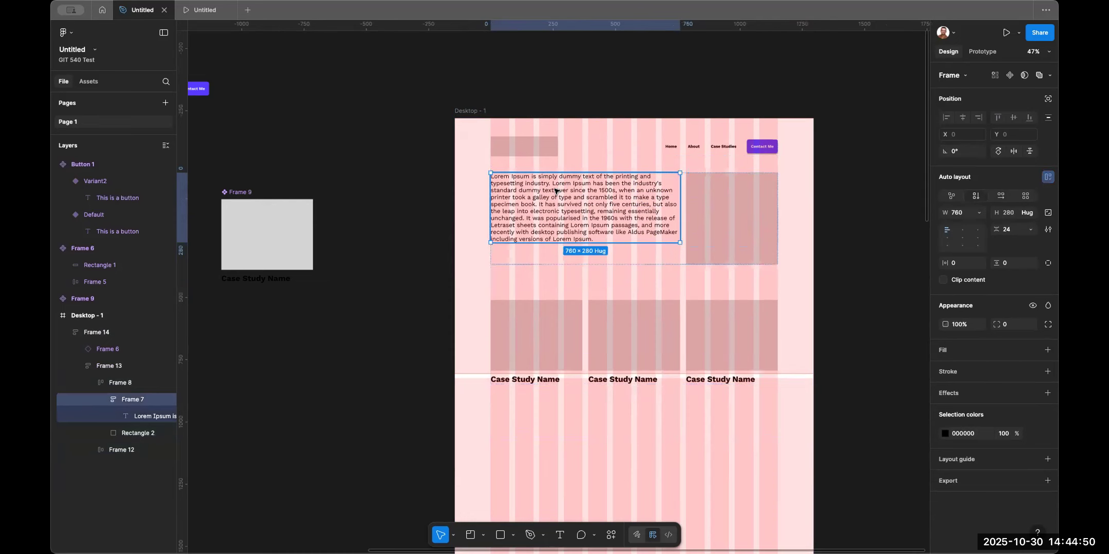
pyautogui.press('Up')
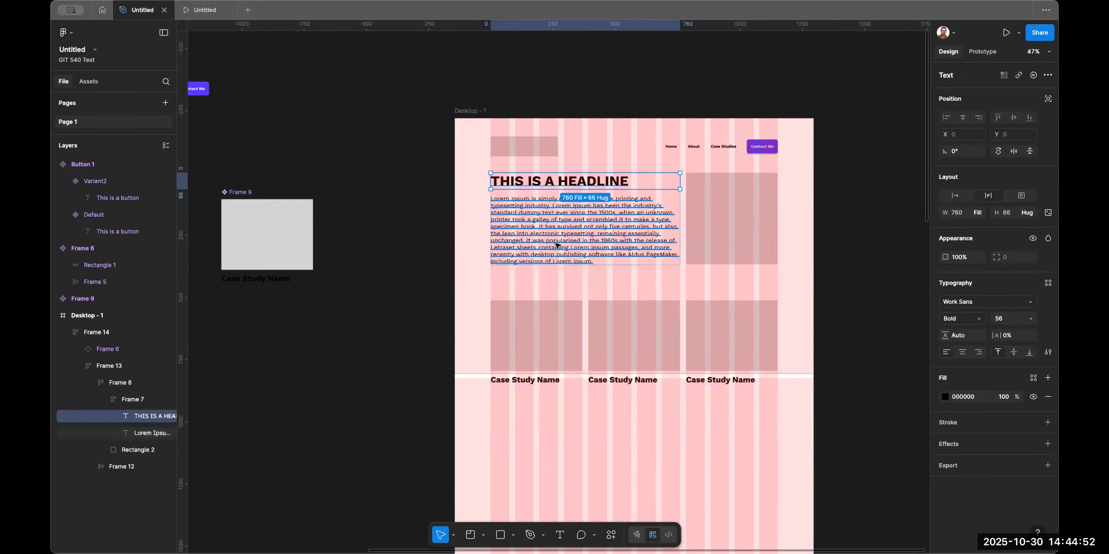
pyautogui.click(357, 236)
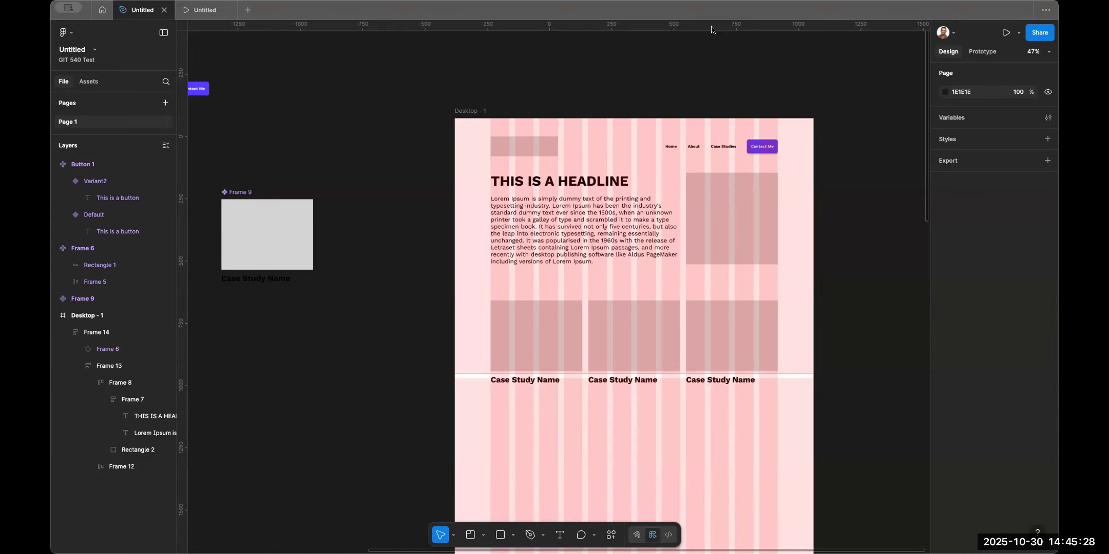
# Increase the auto layout gap in the page content frame to 404, pushing the case study row down from the hero.
pyautogui.doubleClick(630, 326)
pyautogui.click(658, 319)
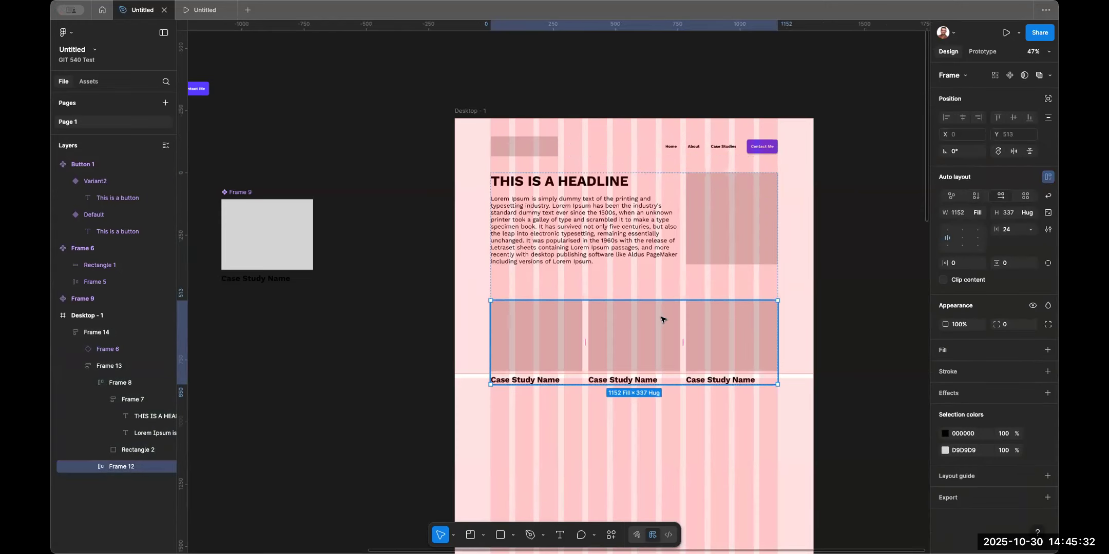
pyautogui.moveTo(653, 316)
pyautogui.mouseDown()
pyautogui.moveTo(654, 378)
pyautogui.moveTo(654, 316)
pyautogui.mouseUp()
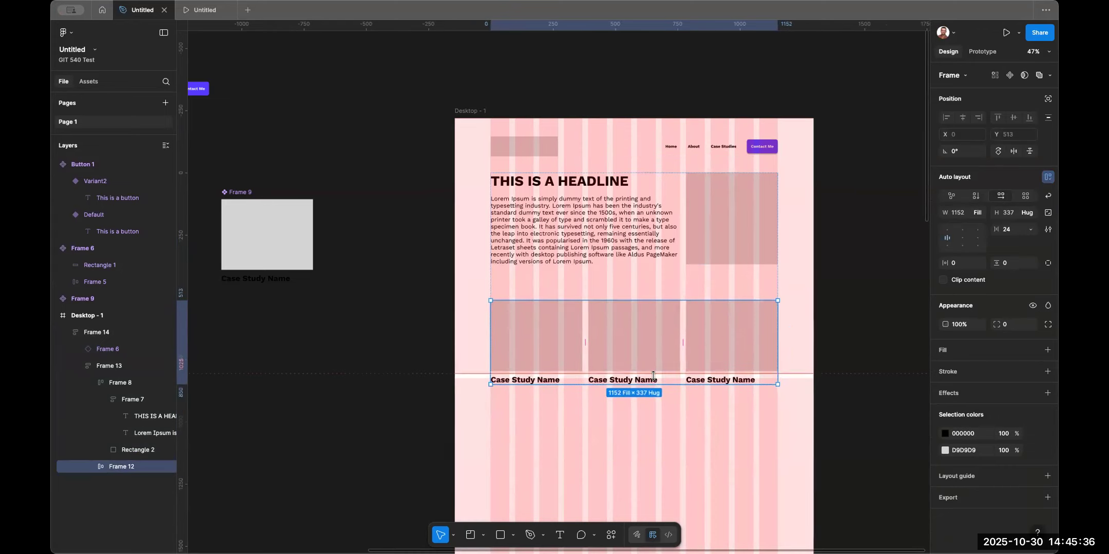
pyautogui.click(625, 283)
pyautogui.moveTo(635, 281); pyautogui.dragTo(634, 309)
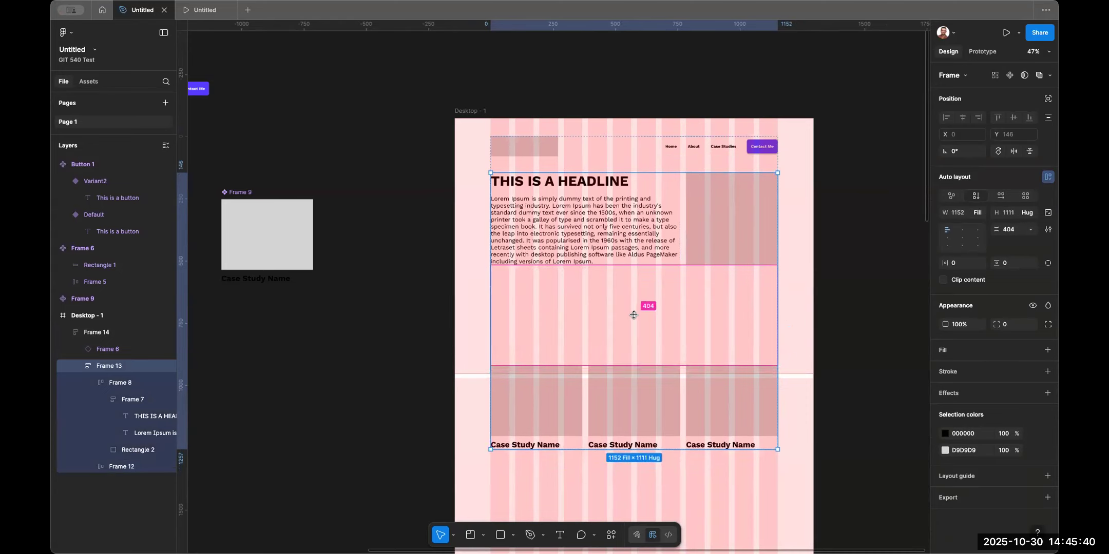
pyautogui.click(848, 338)
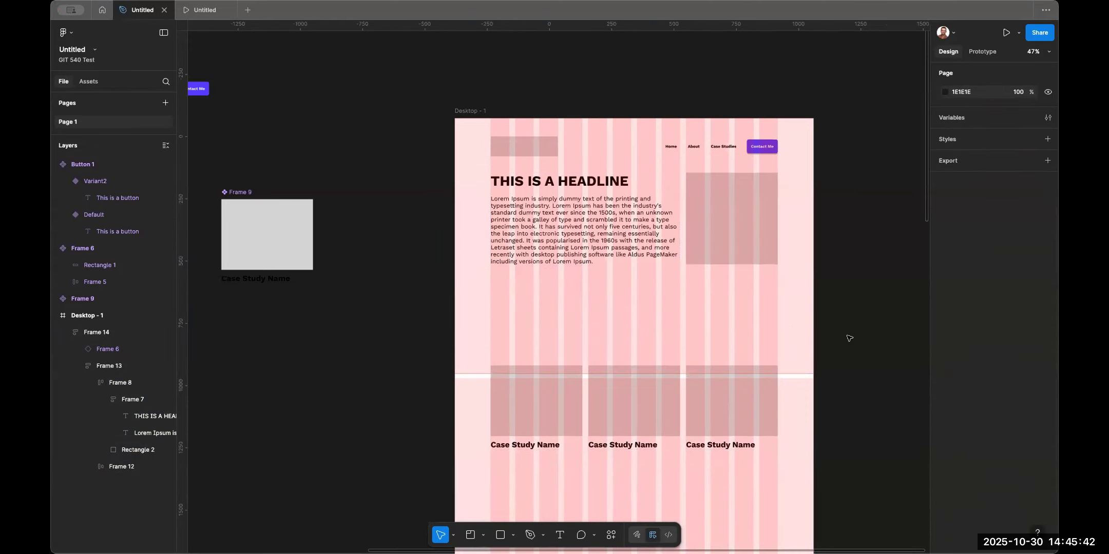